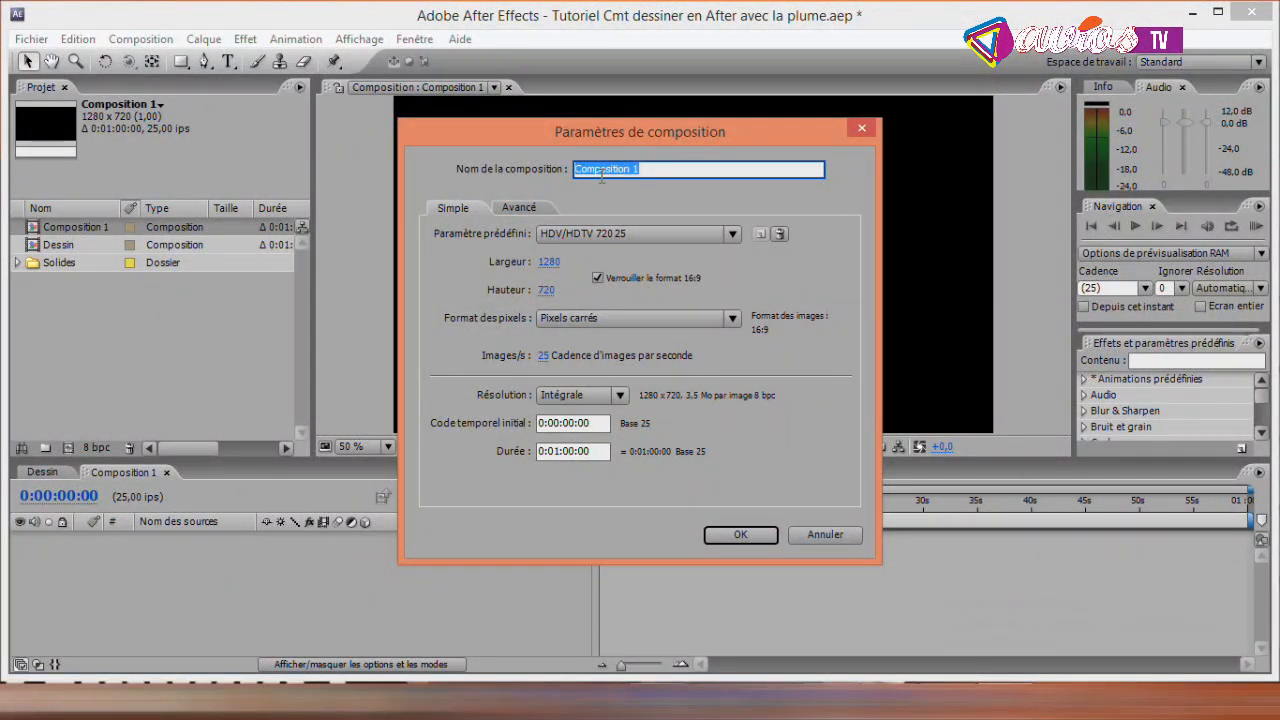
Step: Name the composition "Animation de texte", keep the HDV/HDTV 720 25 preset and apply the composition settings
{"action": "type", "text": "Animation de texte"}
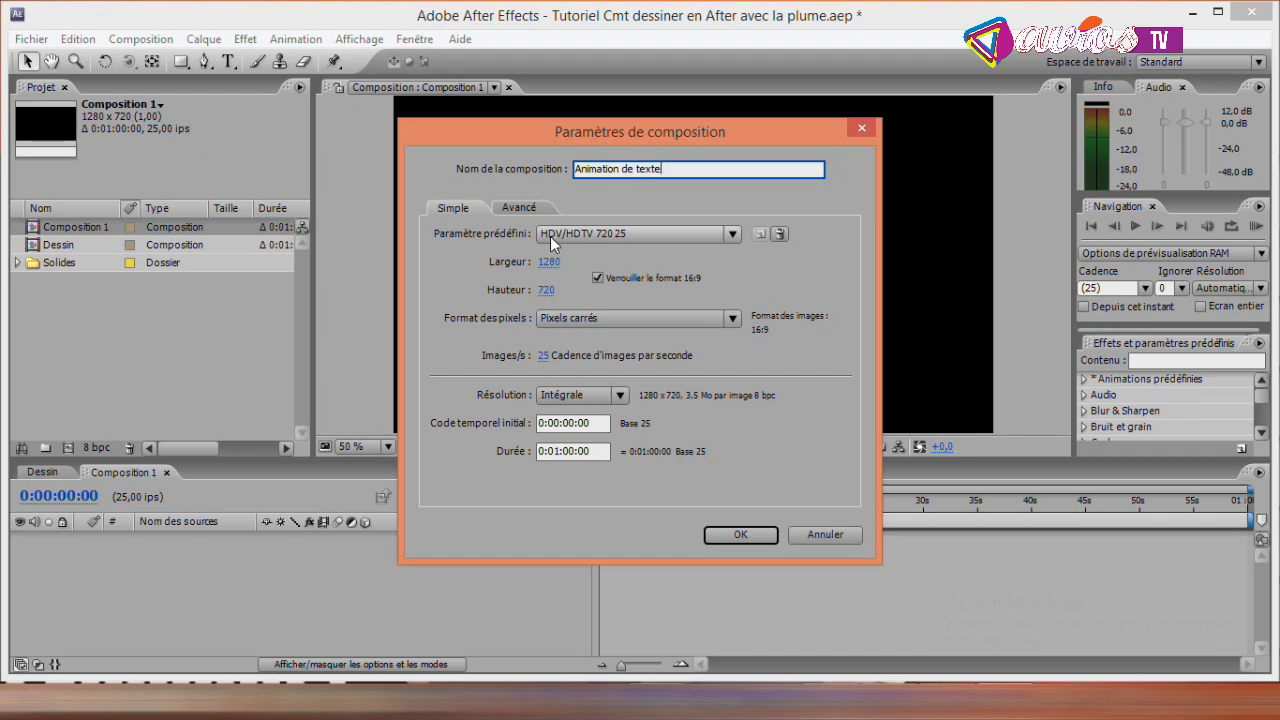
{"action": "left_click", "coordinate": [609, 234]}
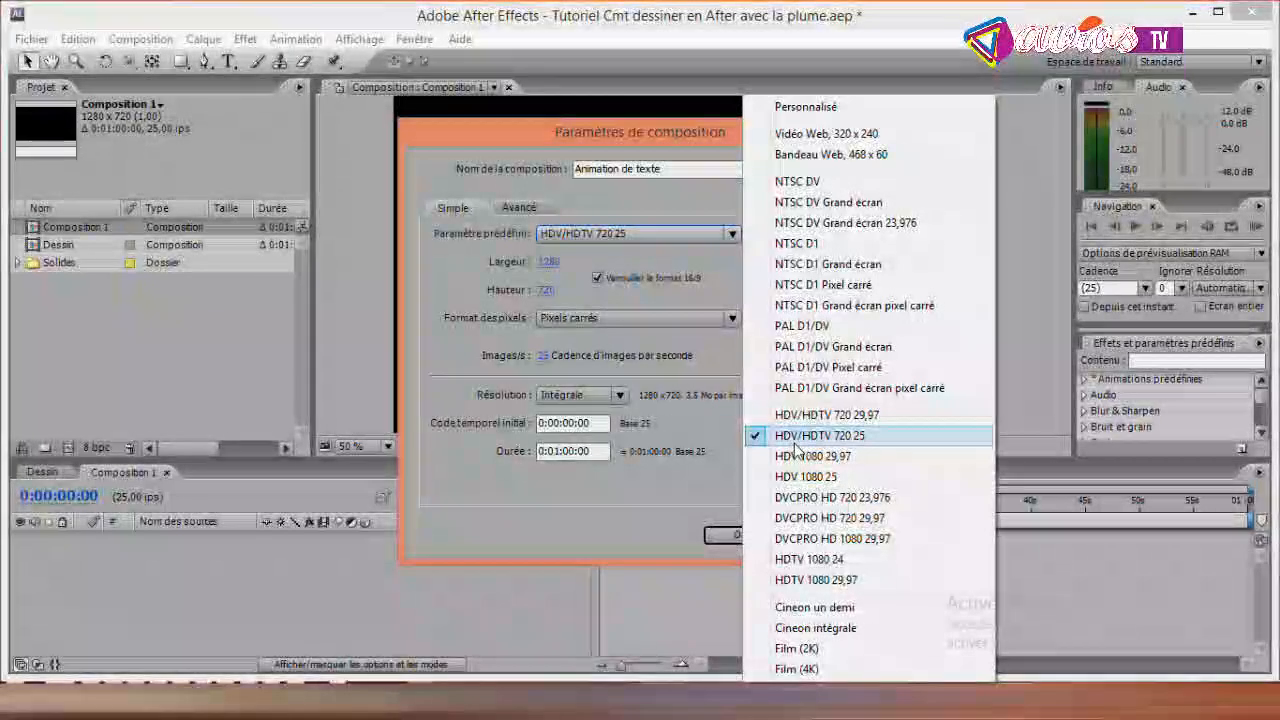
{"action": "left_click", "coordinate": [866, 443]}
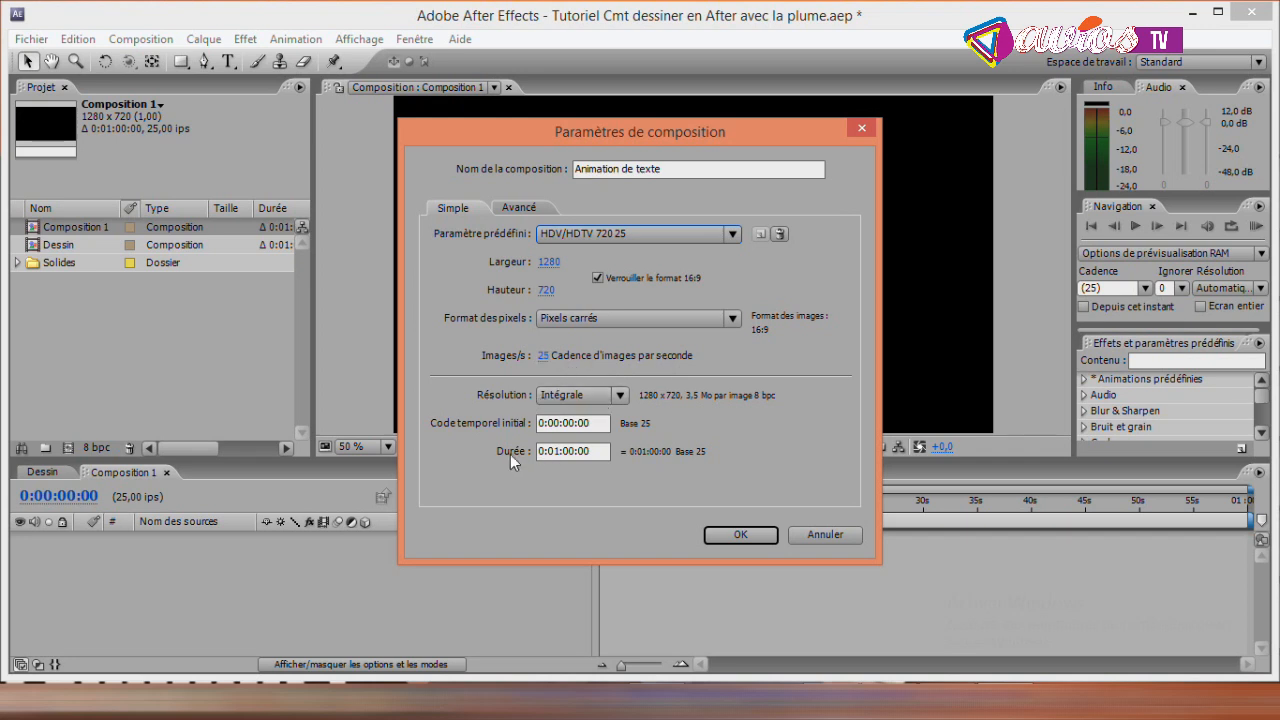
{"action": "left_click", "coordinate": [739, 535]}
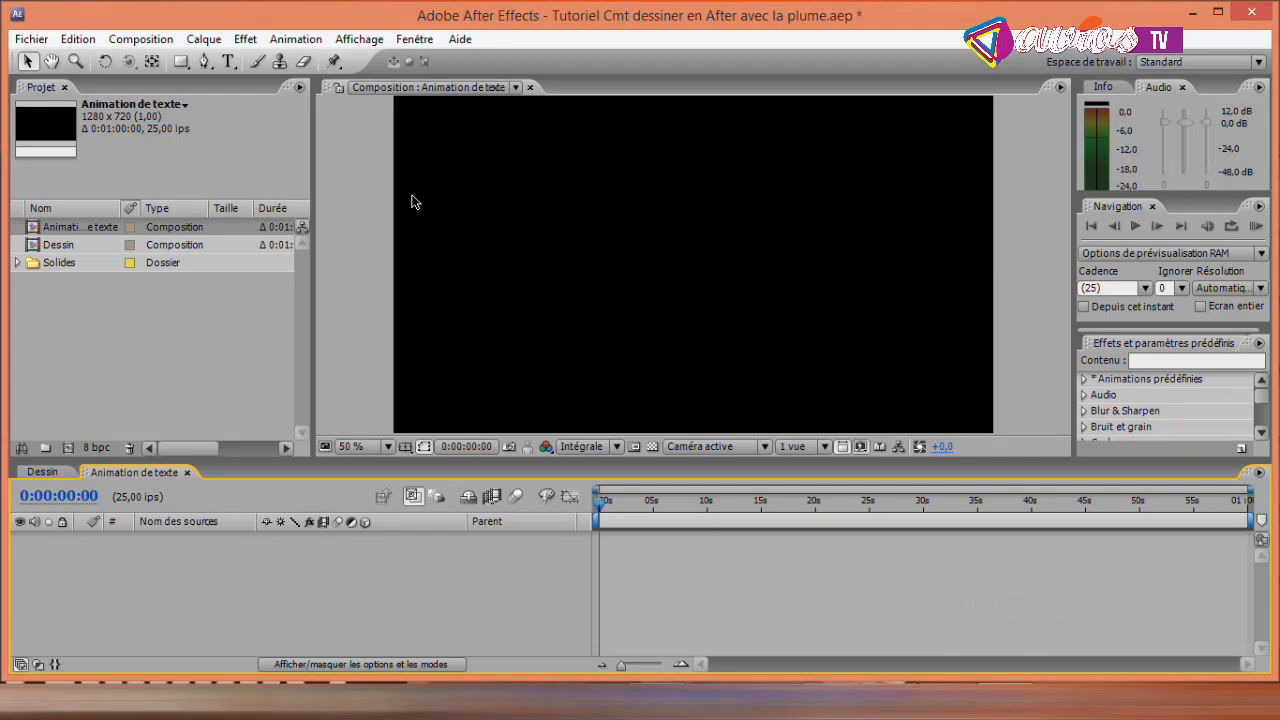
{"action": "left_click", "coordinate": [31, 39]}
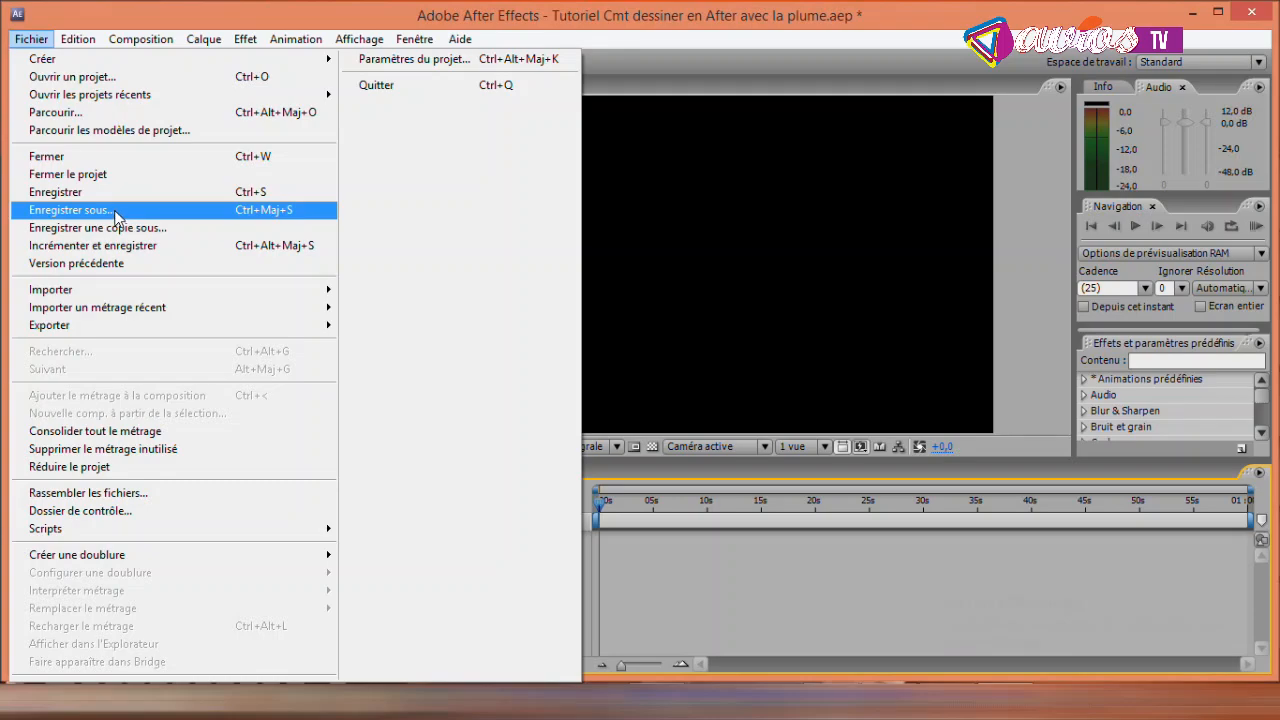
{"action": "left_click", "coordinate": [111, 216]}
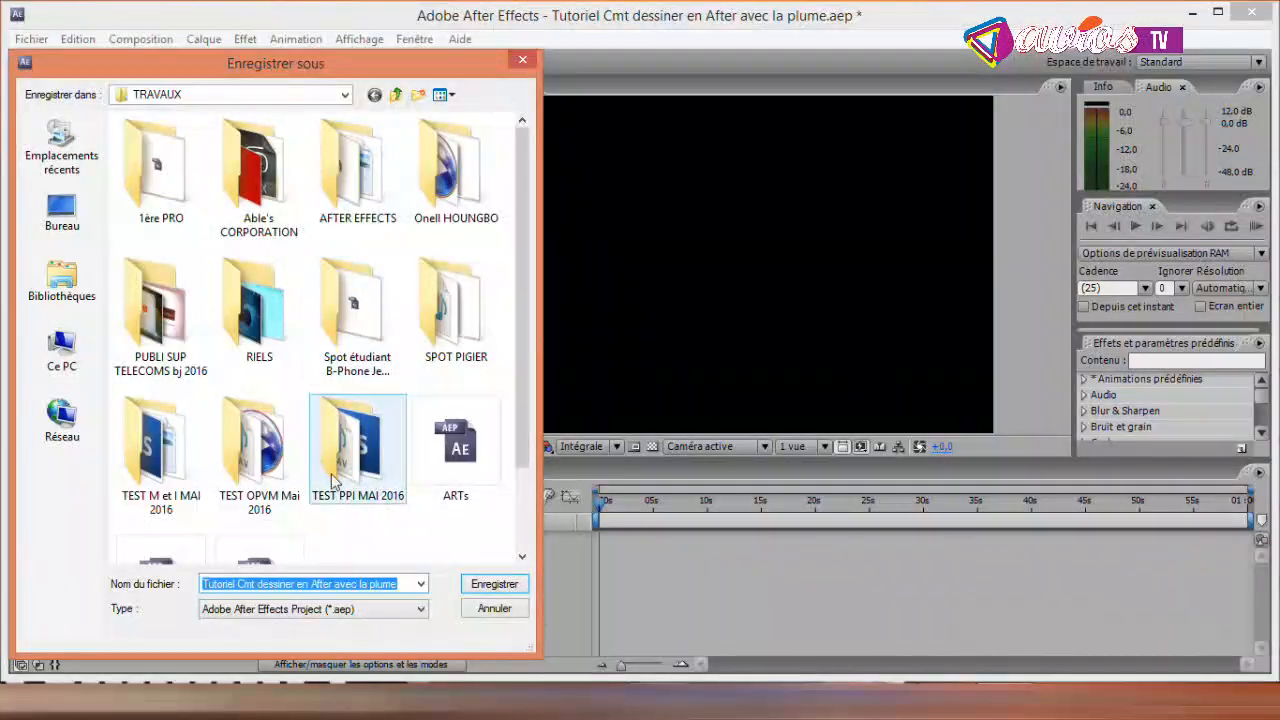
{"action": "left_click_drag", "start_coordinate": [519, 335], "coordinate": [535, 430]}
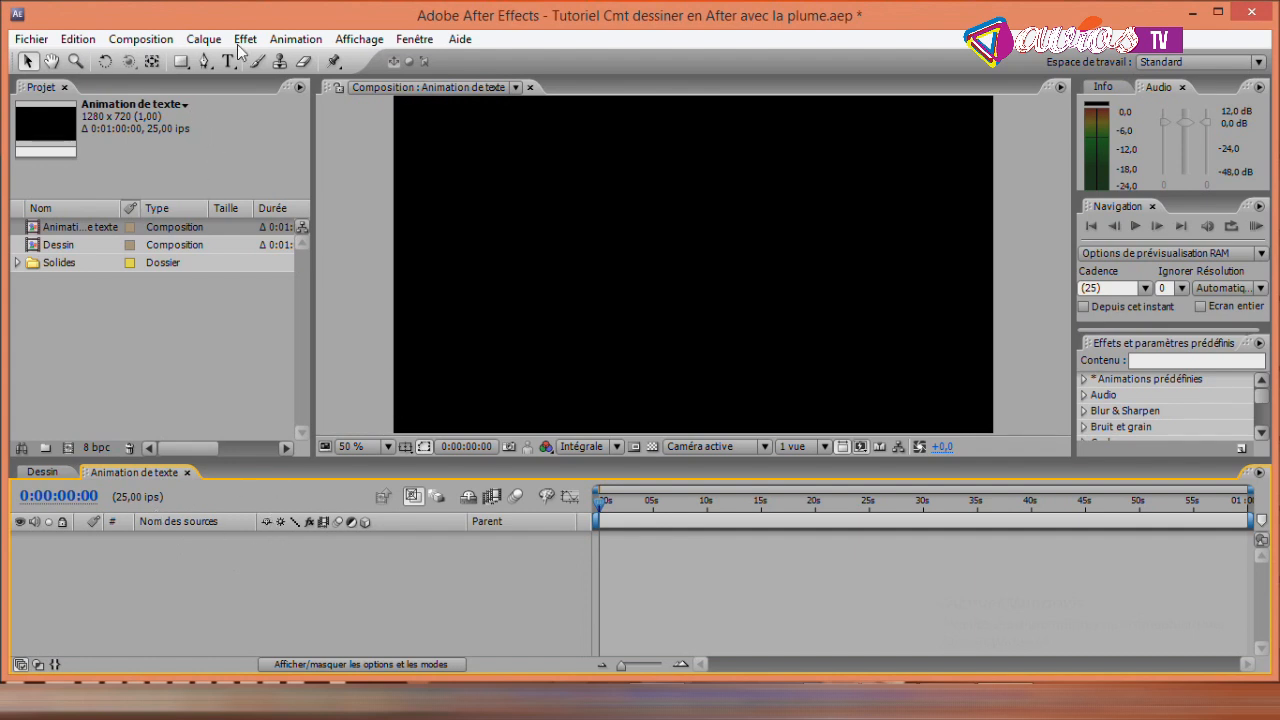
{"action": "left_click", "coordinate": [204, 41]}
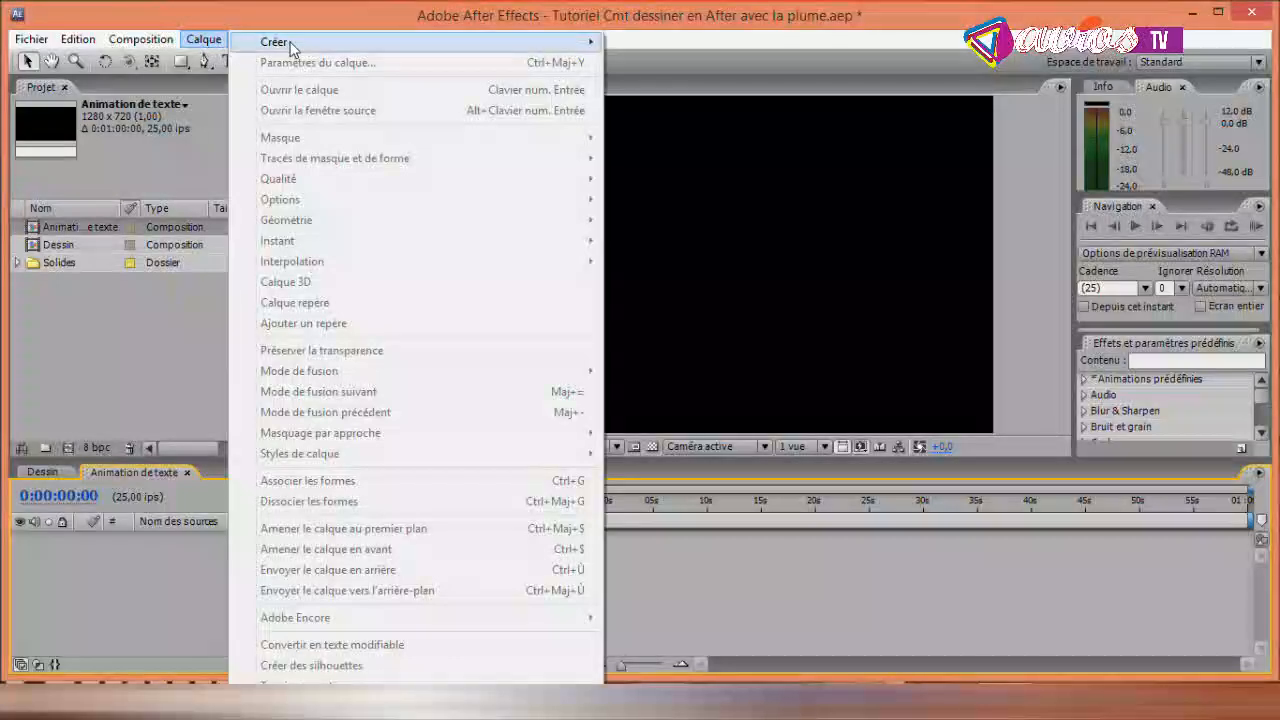
{"action": "mouse_move", "coordinate": [298, 44]}
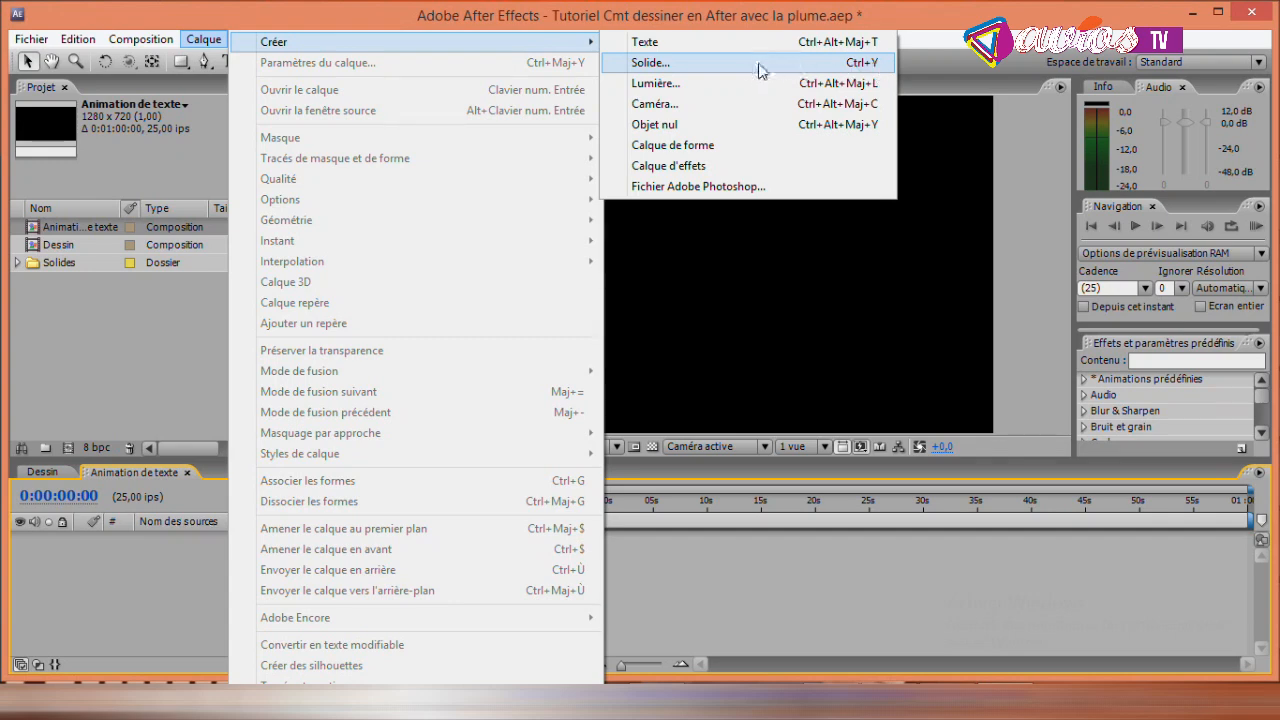
{"action": "left_click", "coordinate": [222, 37]}
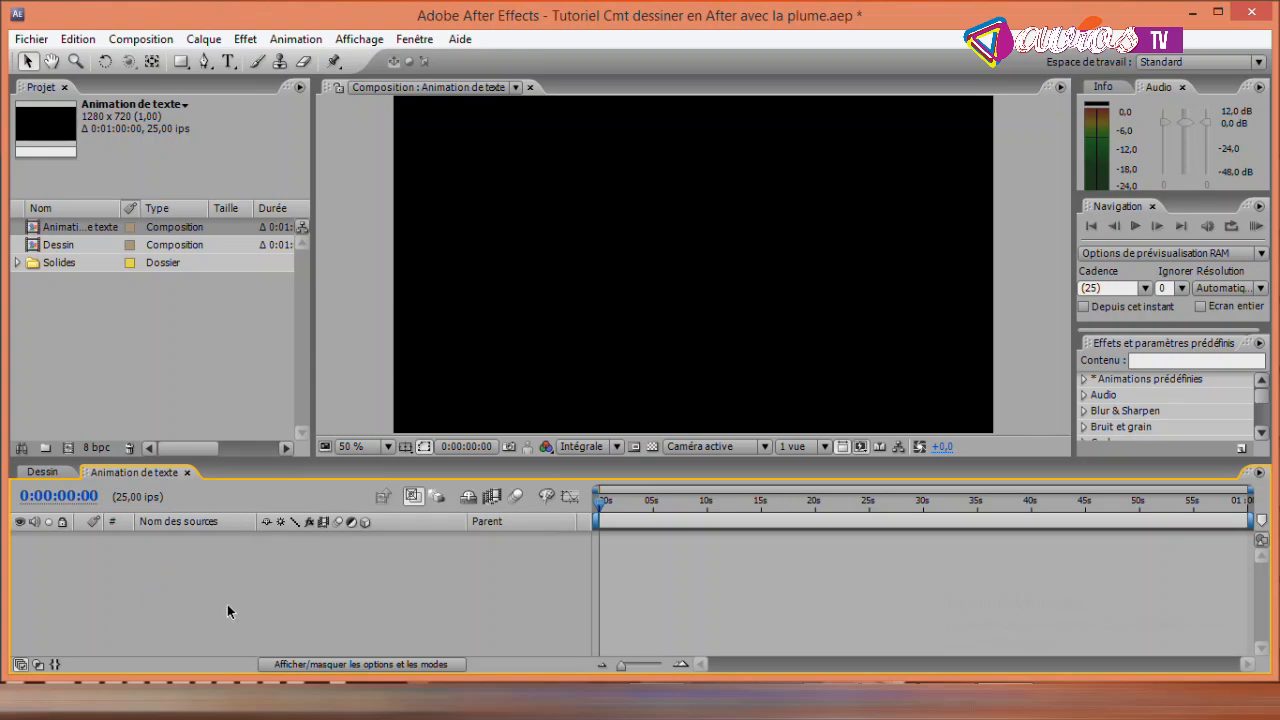
{"action": "right_click", "coordinate": [154, 585]}
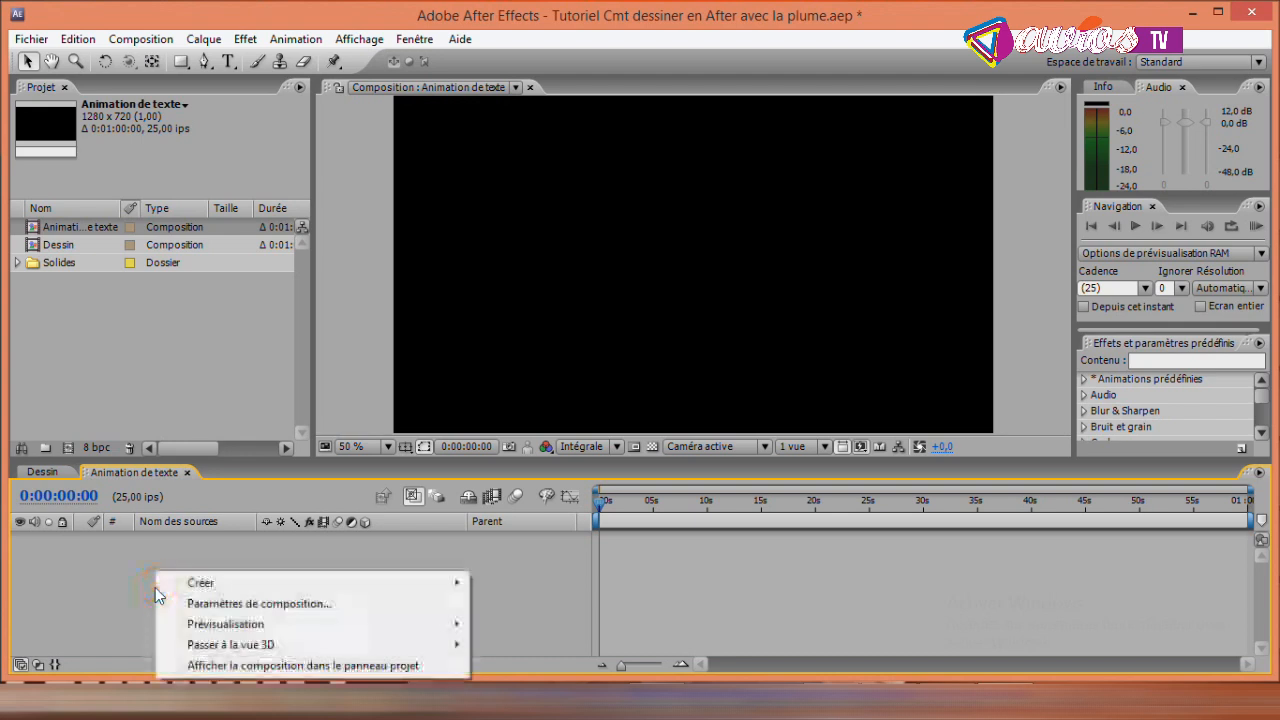
{"action": "mouse_move", "coordinate": [203, 584]}
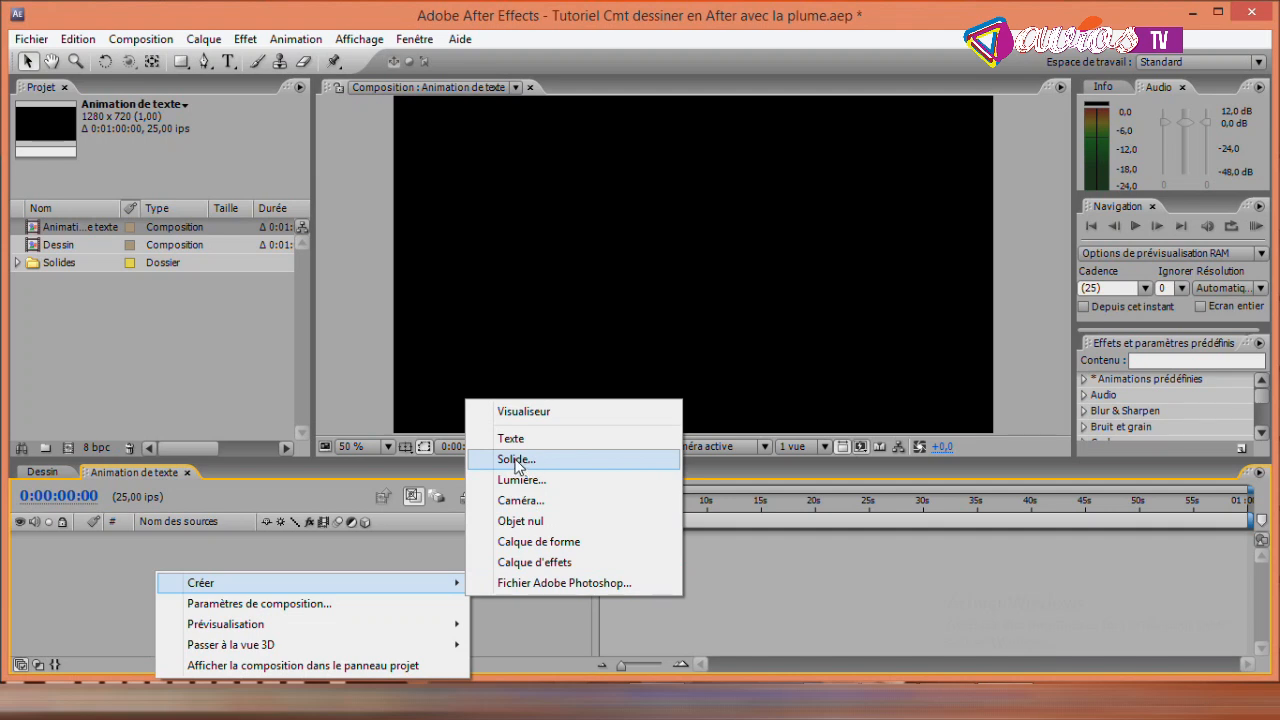
{"action": "left_click", "coordinate": [331, 555]}
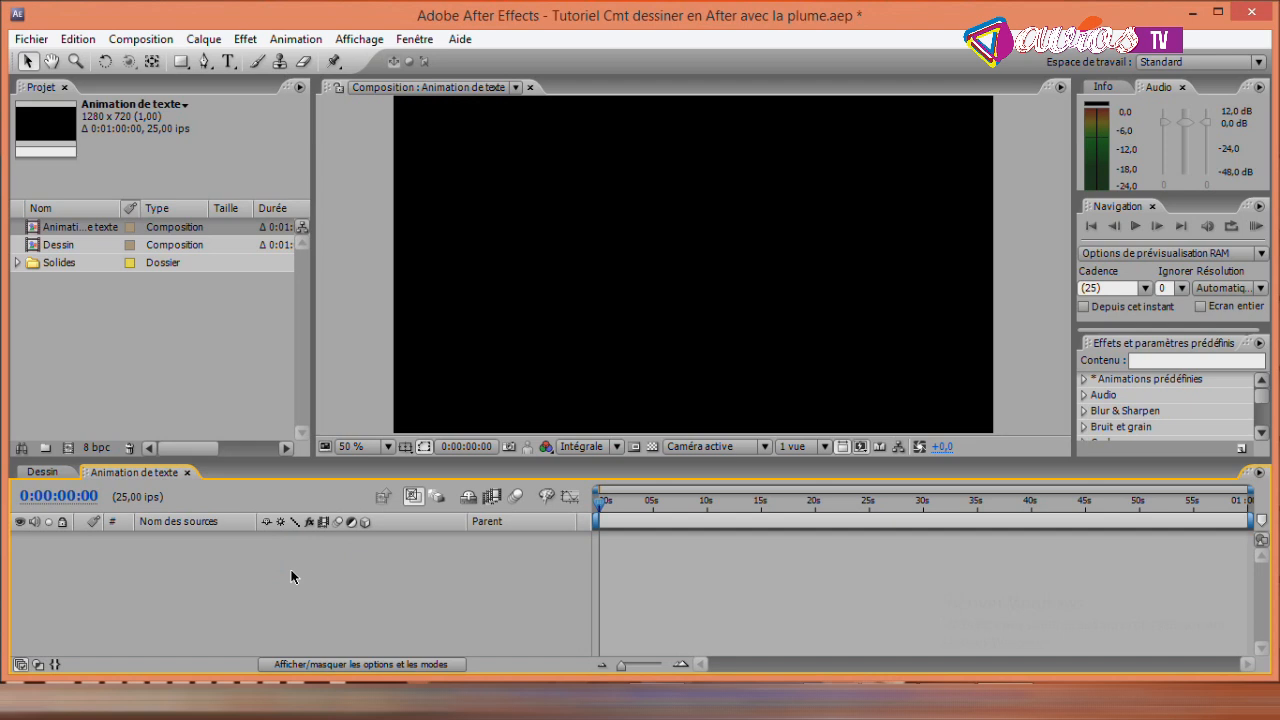
Step: Create a white 1280 x 720 solid named "Arrière plan" with its 16:9 aspect ratio locked
{"action": "key", "text": "ctrl+y"}
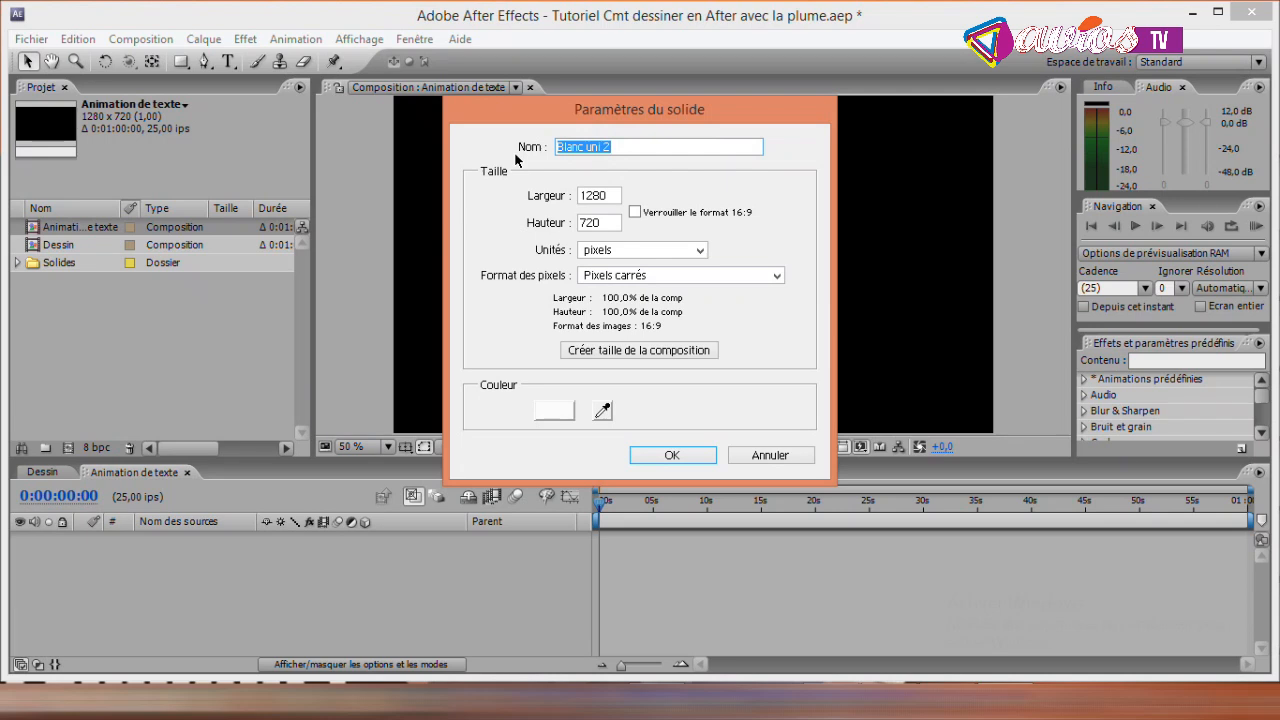
{"action": "type", "text": "Arrière plan"}
{"action": "left_click", "coordinate": [636, 213]}
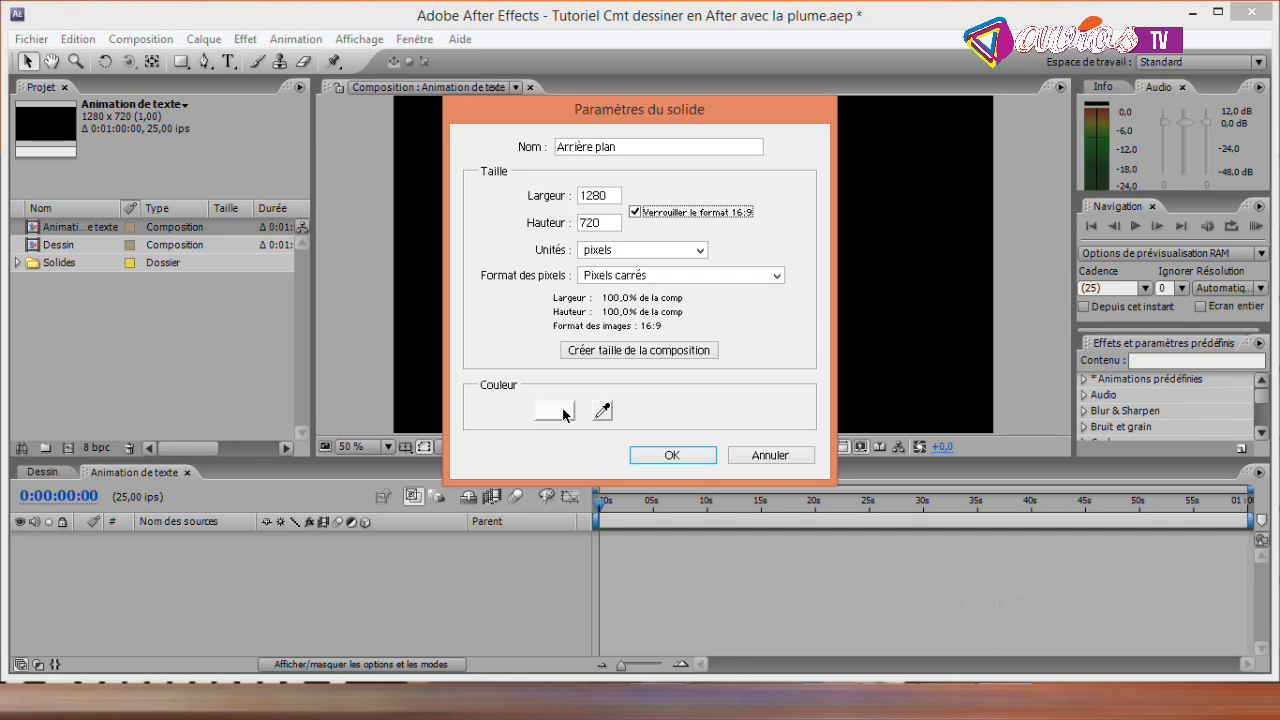
{"action": "left_click", "coordinate": [668, 456]}
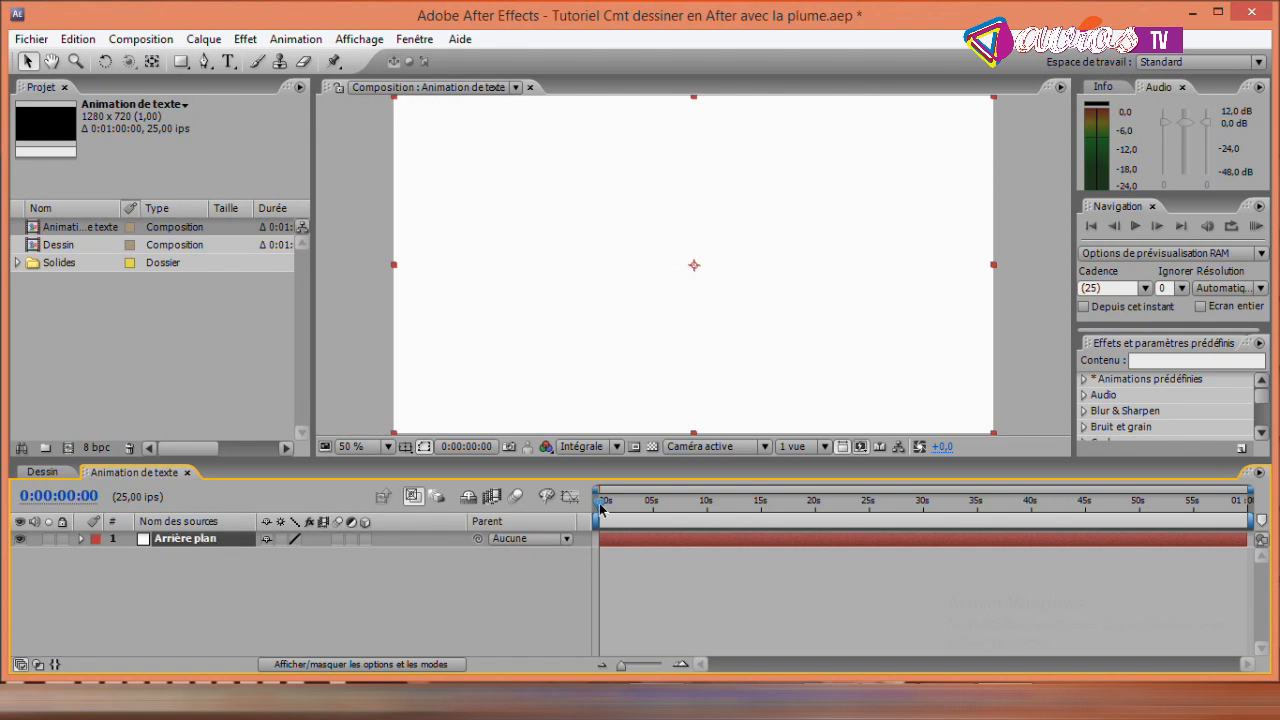
{"action": "left_click_drag", "start_coordinate": [695, 100], "coordinate": [703, 237]}
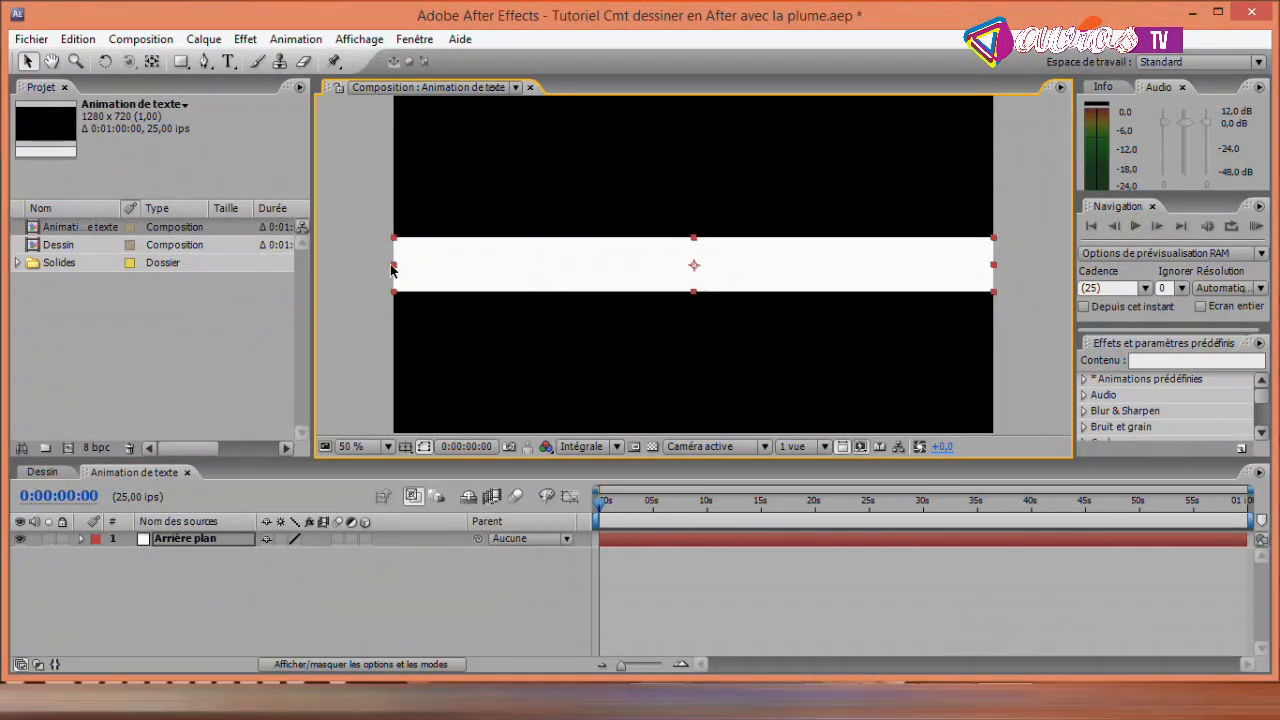
{"action": "mouse_move", "coordinate": [394, 265]}
{"action": "left_mouse_down"}
{"action": "mouse_move", "coordinate": [771, 274]}
{"action": "mouse_move", "coordinate": [371, 274]}
{"action": "mouse_move", "coordinate": [405, 270]}
{"action": "left_mouse_up"}
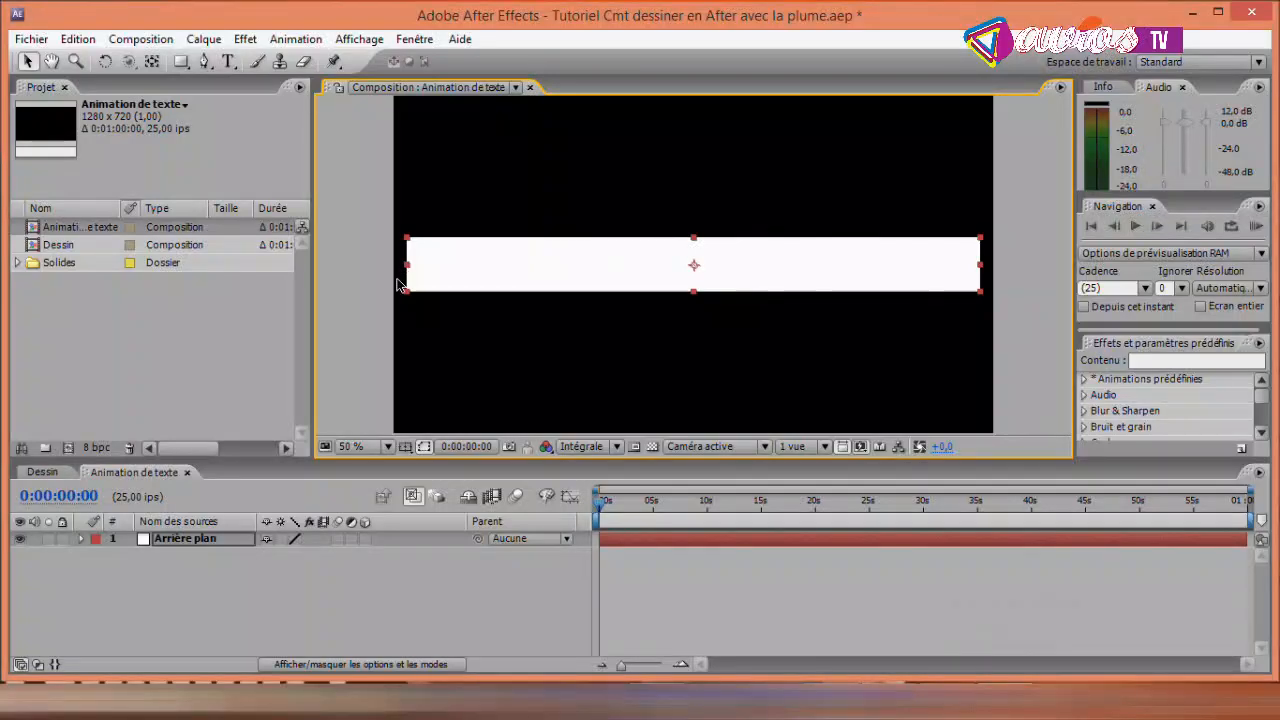
{"action": "key", "text": "ctrl+z"}
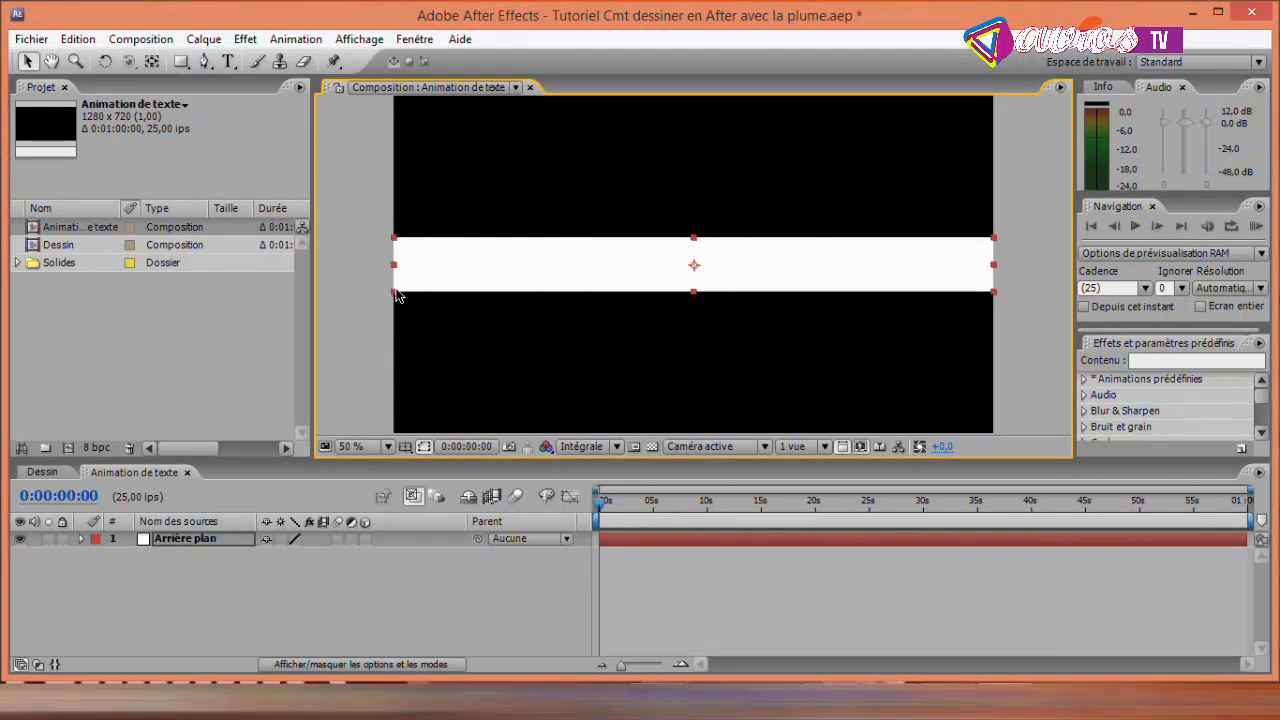
{"action": "key", "text": "ctrl+alt+shift+h"}
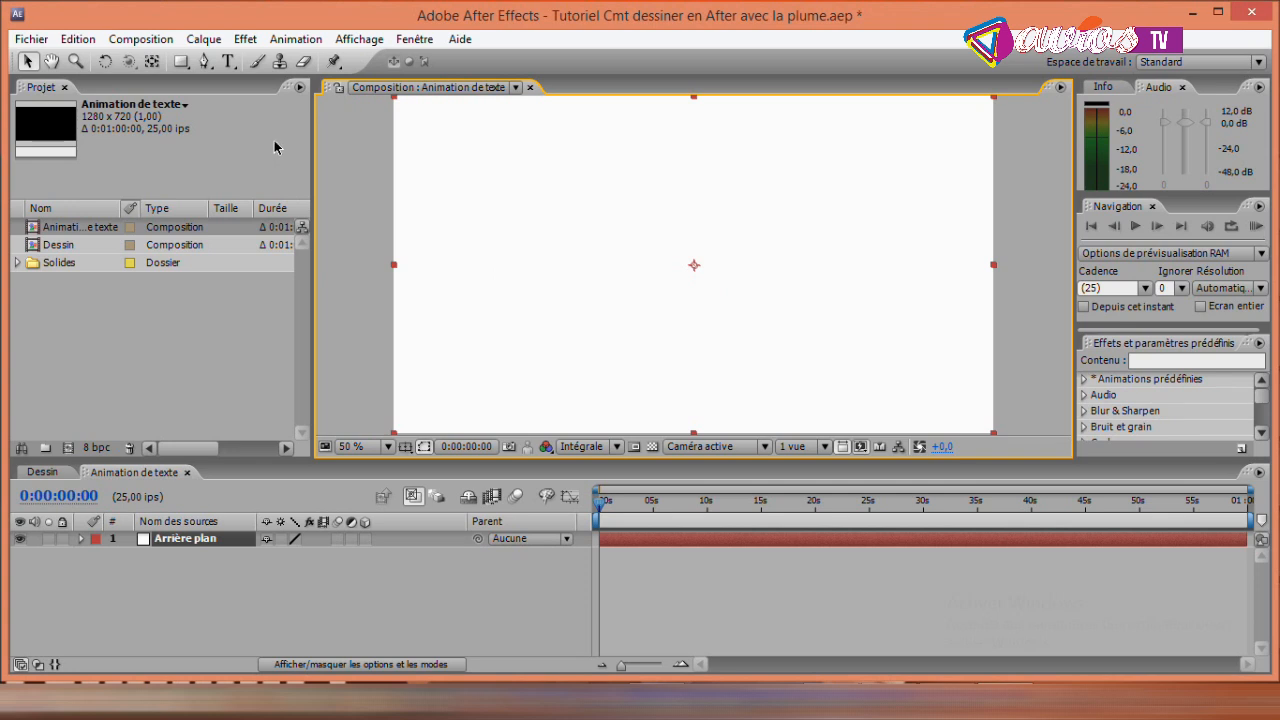
Step: Create a text layer above the background solid reading "Montage et Infographie"
{"action": "left_click", "coordinate": [229, 62]}
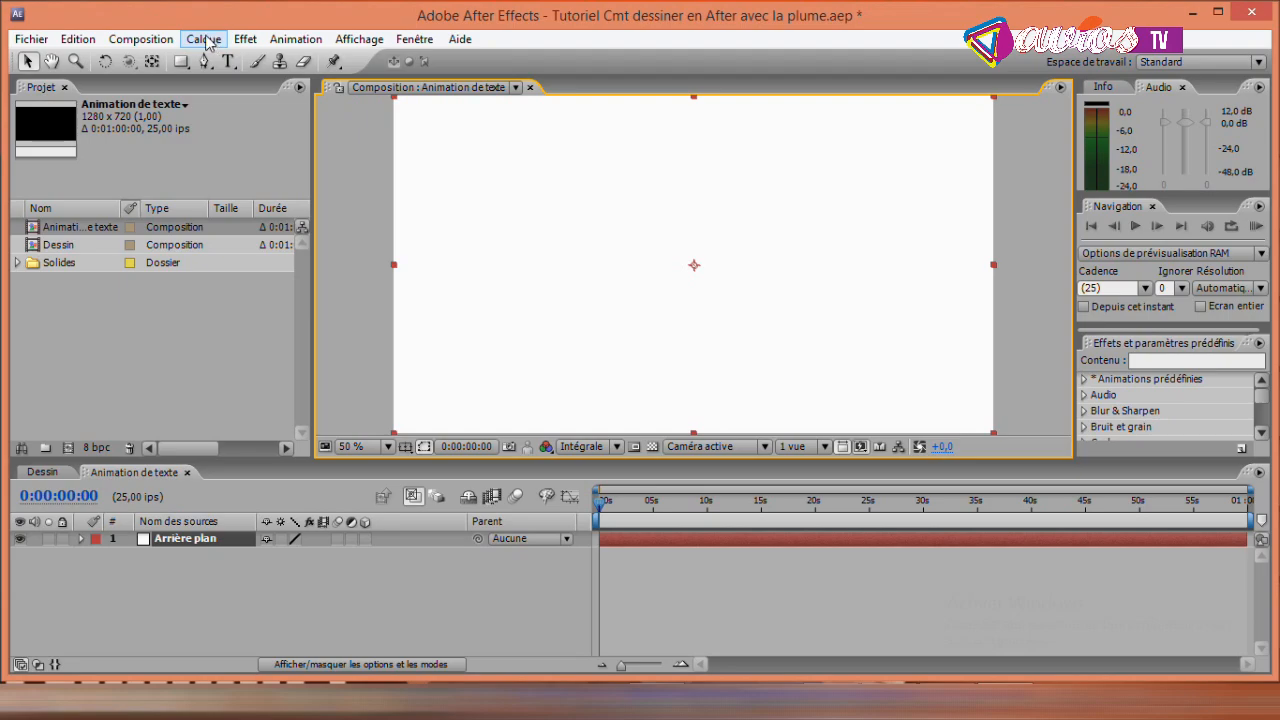
{"action": "left_click", "coordinate": [205, 39]}
{"action": "mouse_move", "coordinate": [309, 41]}
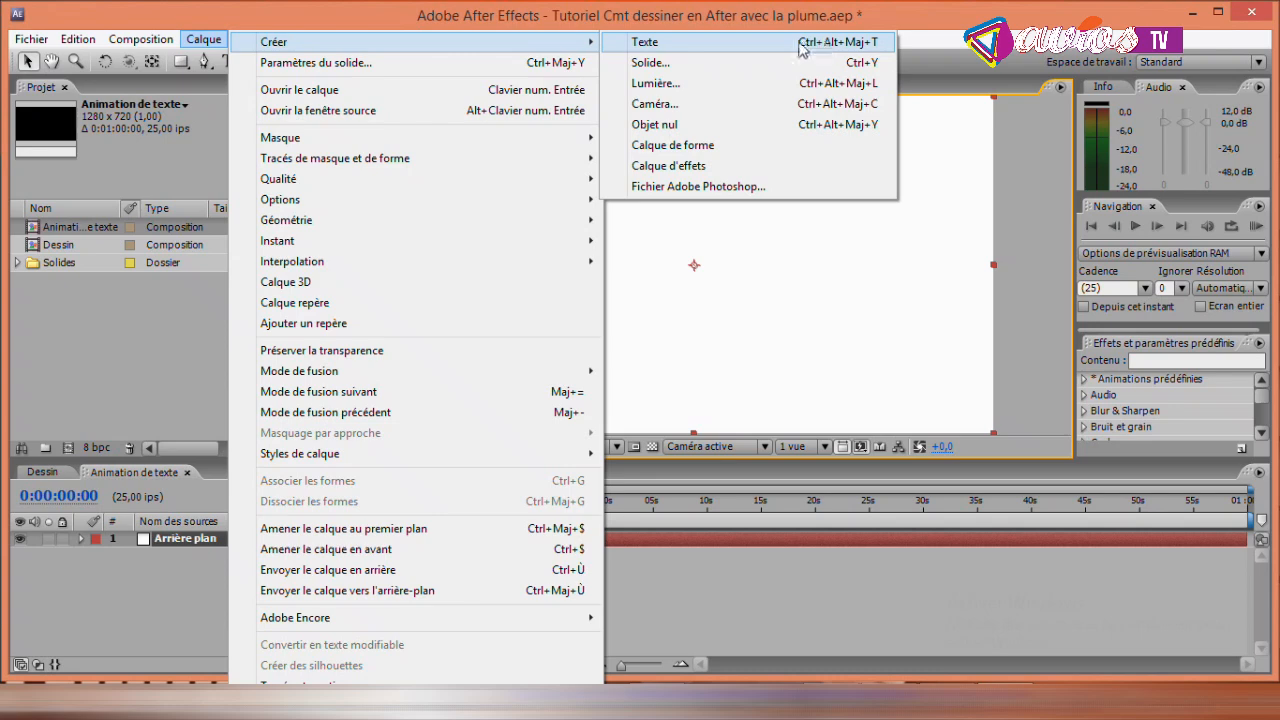
{"action": "left_click", "coordinate": [641, 47]}
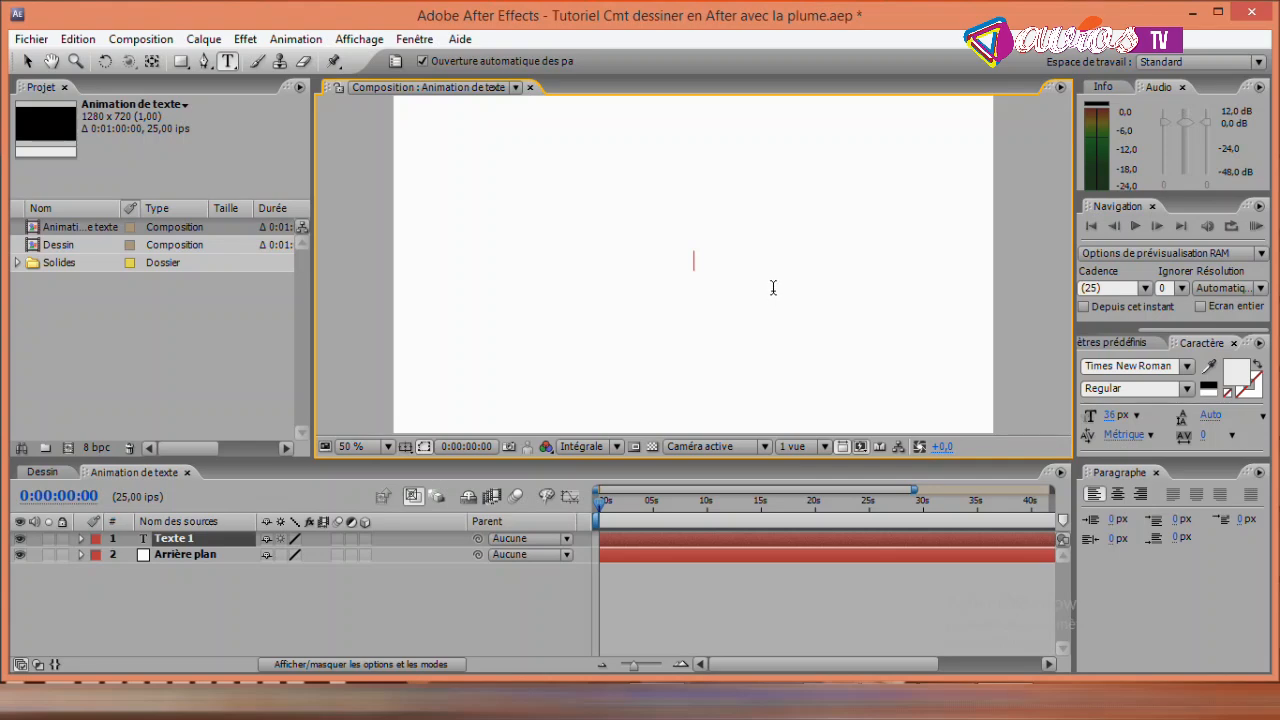
{"action": "type", "text": "Montage et Infographie"}
Step: Select all of the "Montage et Infographie" text and set its fill color to black (000000)
{"action": "key", "text": "ctrl+a"}
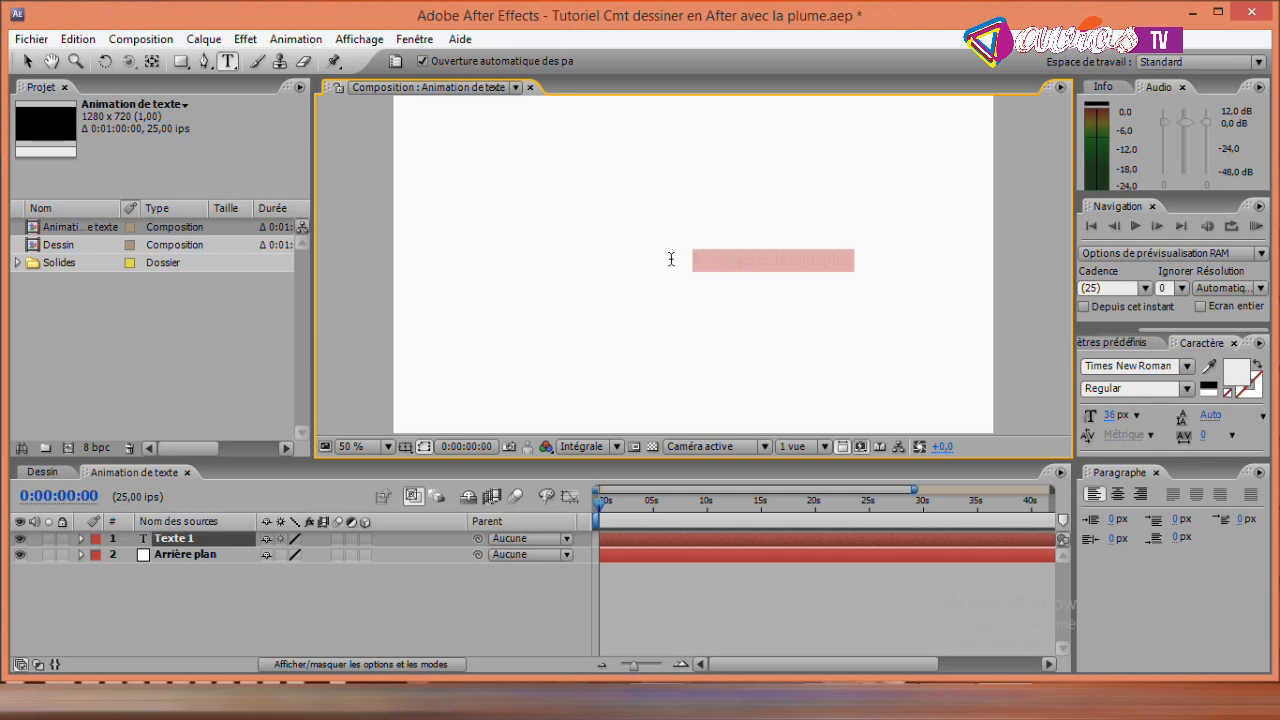
{"action": "left_click_drag", "start_coordinate": [859, 263], "coordinate": [670, 261]}
{"action": "left_click_drag", "start_coordinate": [699, 260], "coordinate": [900, 260]}
{"action": "left_click", "coordinate": [1092, 345]}
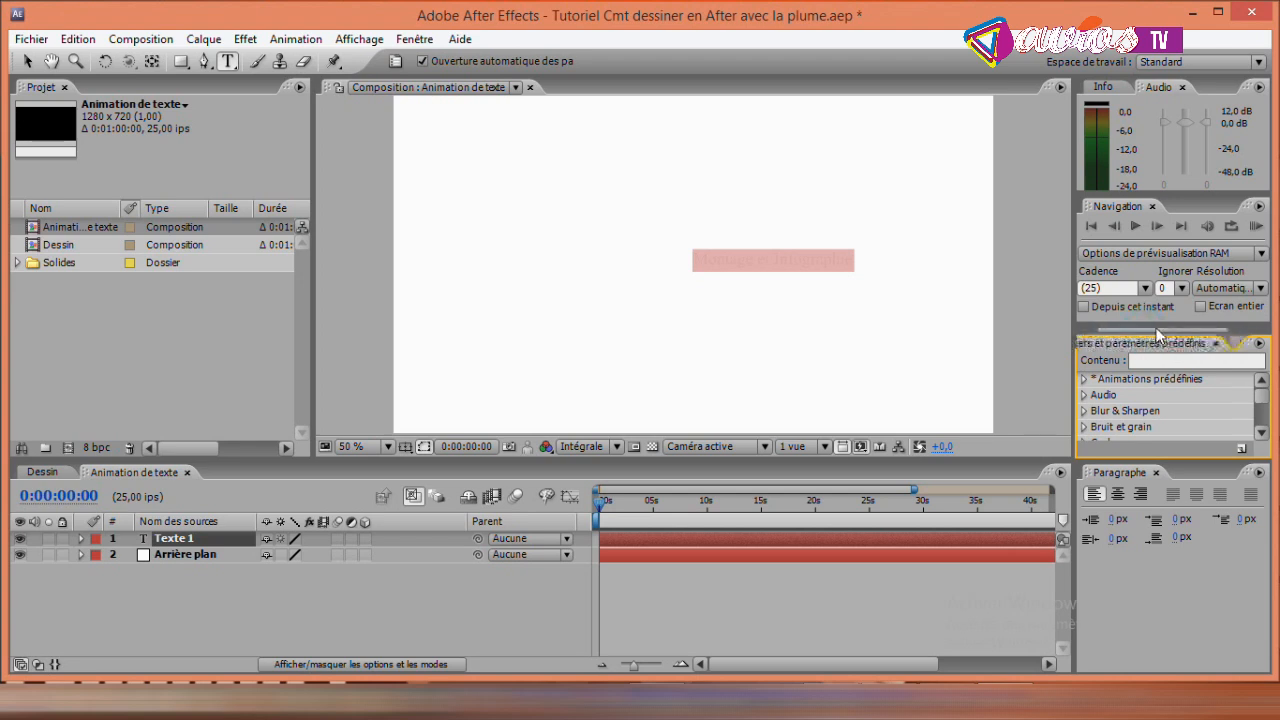
{"action": "left_click_drag", "start_coordinate": [1127, 329], "coordinate": [1236, 331]}
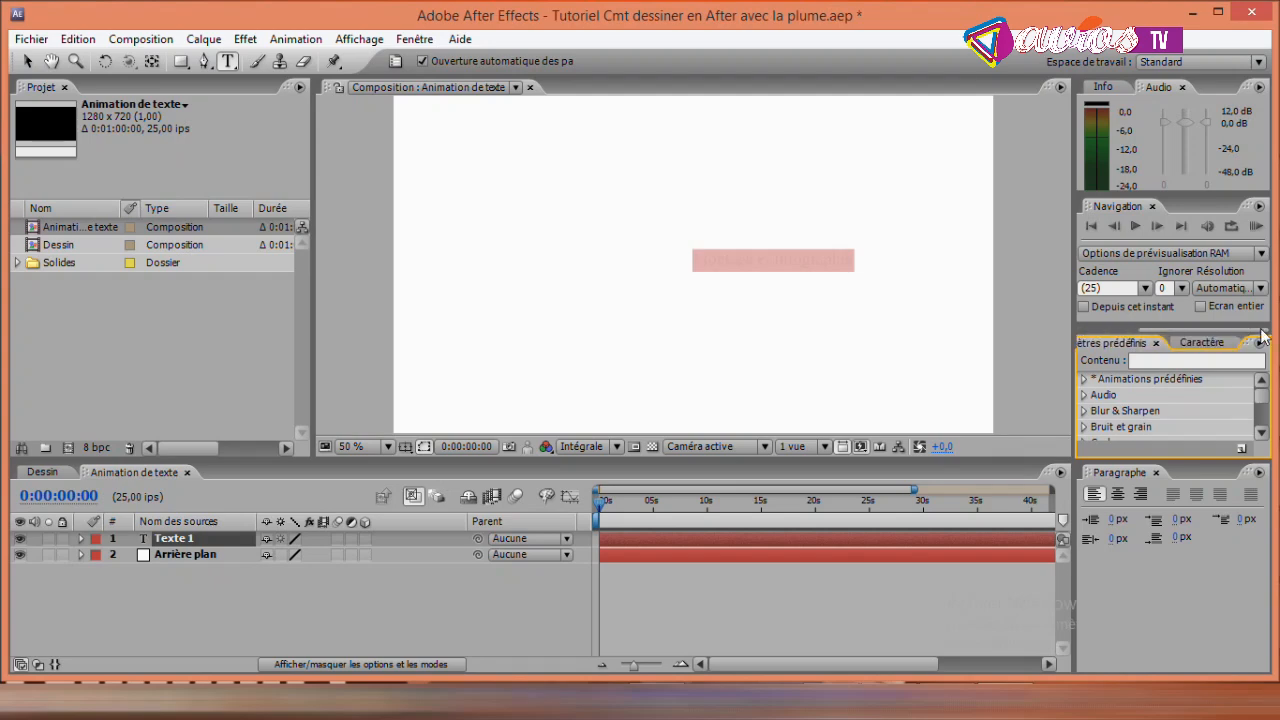
{"action": "left_click", "coordinate": [1195, 345]}
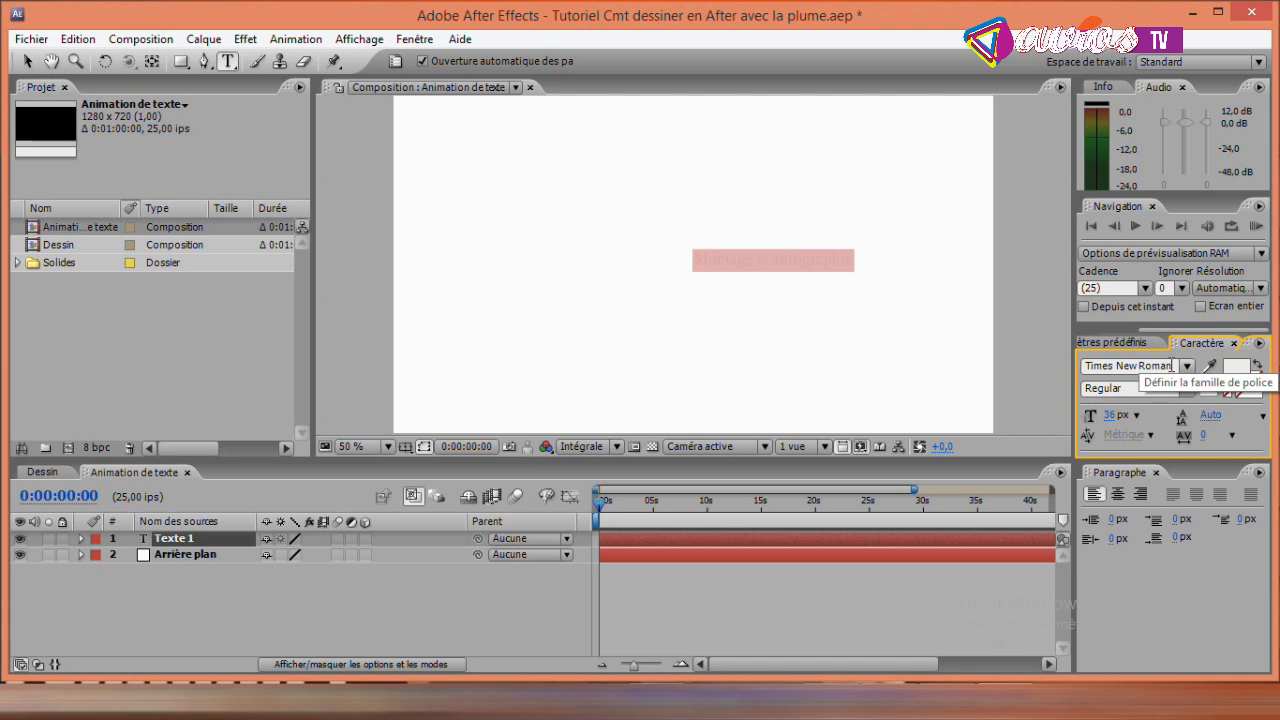
{"action": "left_click", "coordinate": [1237, 376]}
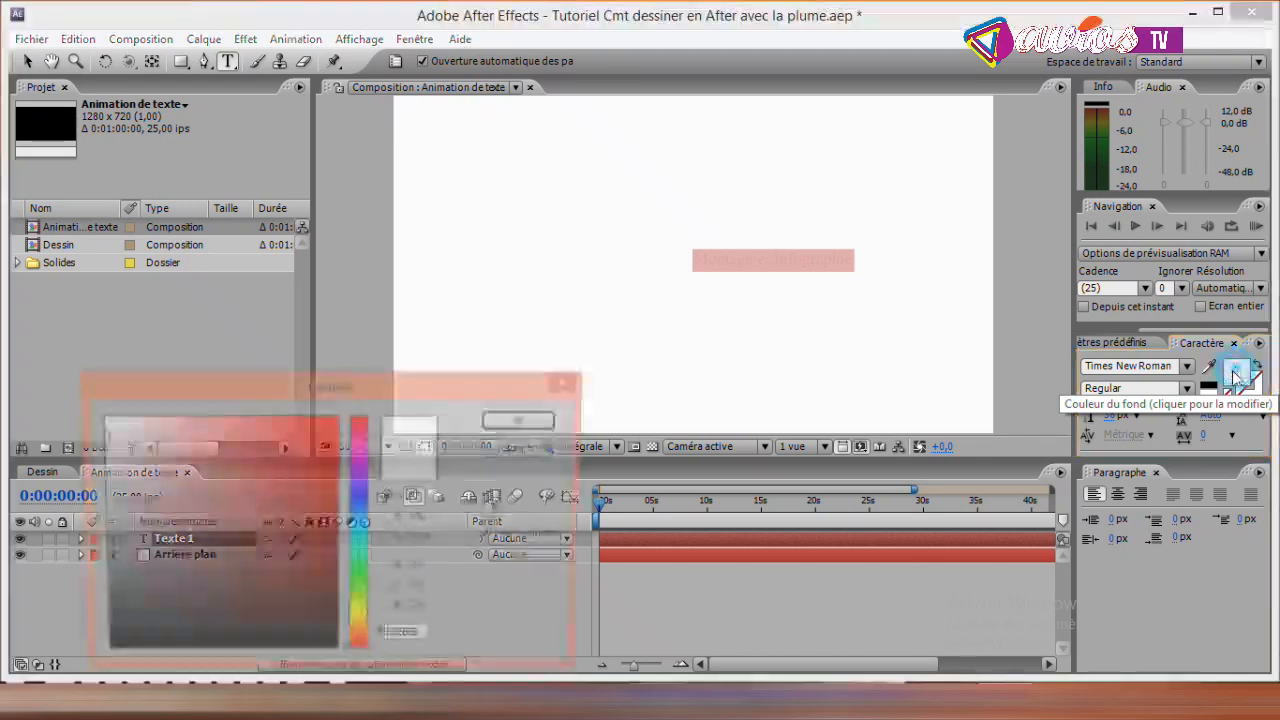
{"action": "left_click_drag", "start_coordinate": [237, 390], "coordinate": [280, 231]}
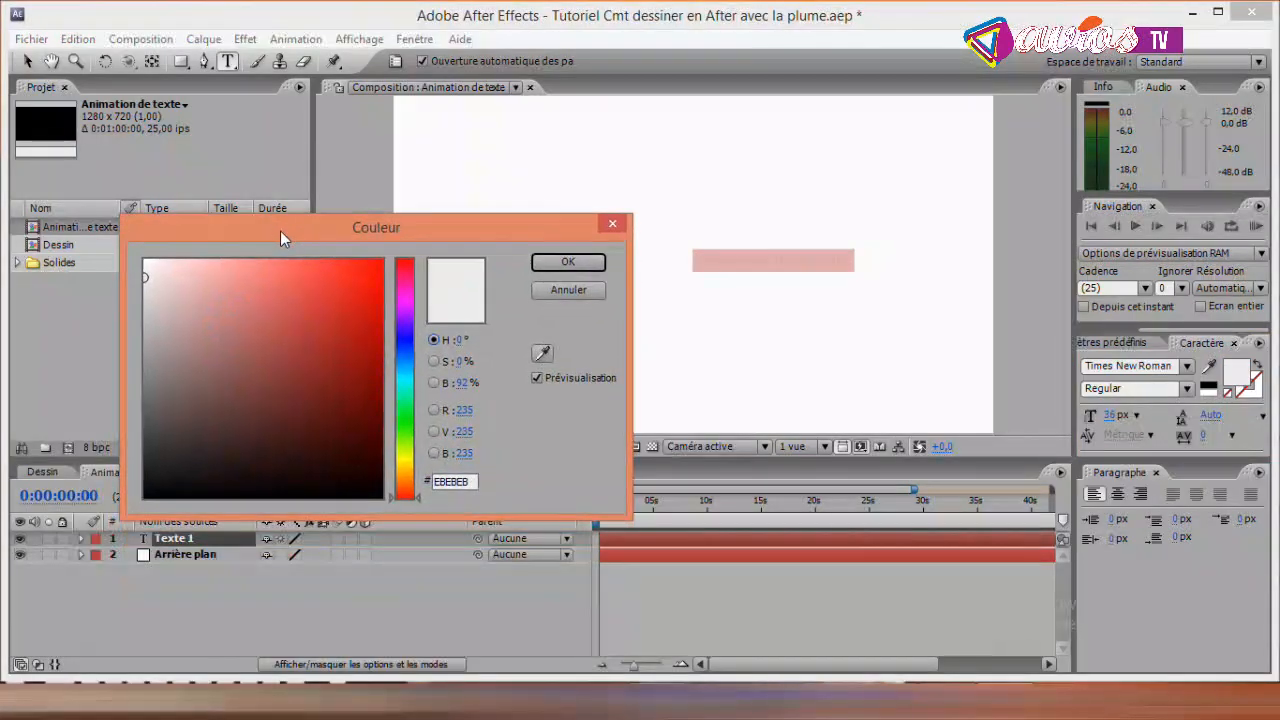
{"action": "left_click", "coordinate": [142, 492]}
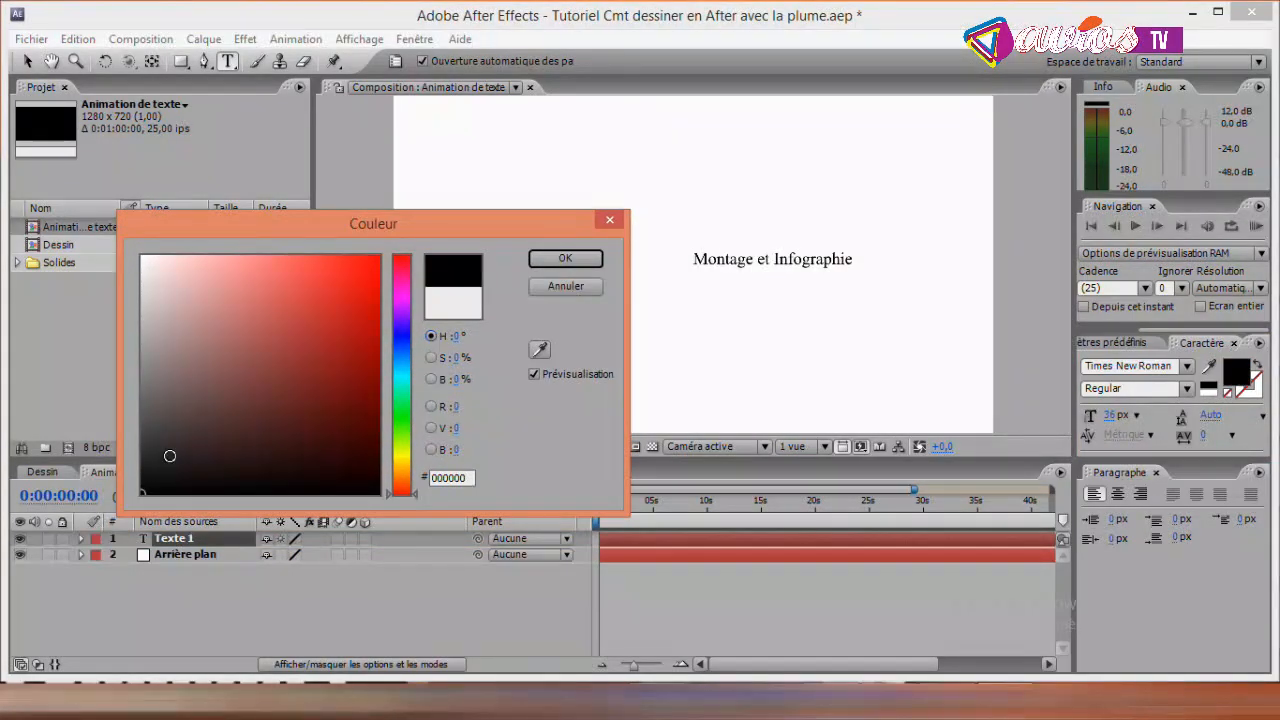
{"action": "left_click", "coordinate": [566, 259]}
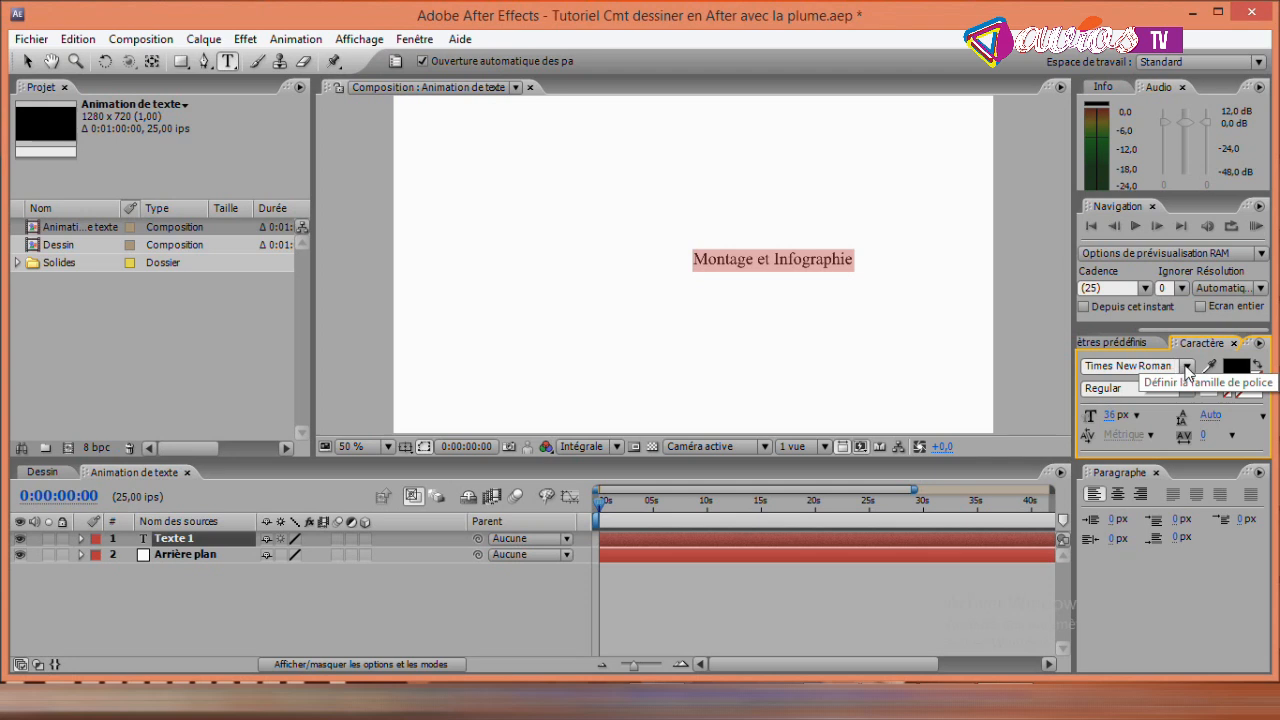
Step: Format the text in 20th Century Font at 76 px and move it to about the centre of the composition
{"action": "left_click", "coordinate": [1187, 366]}
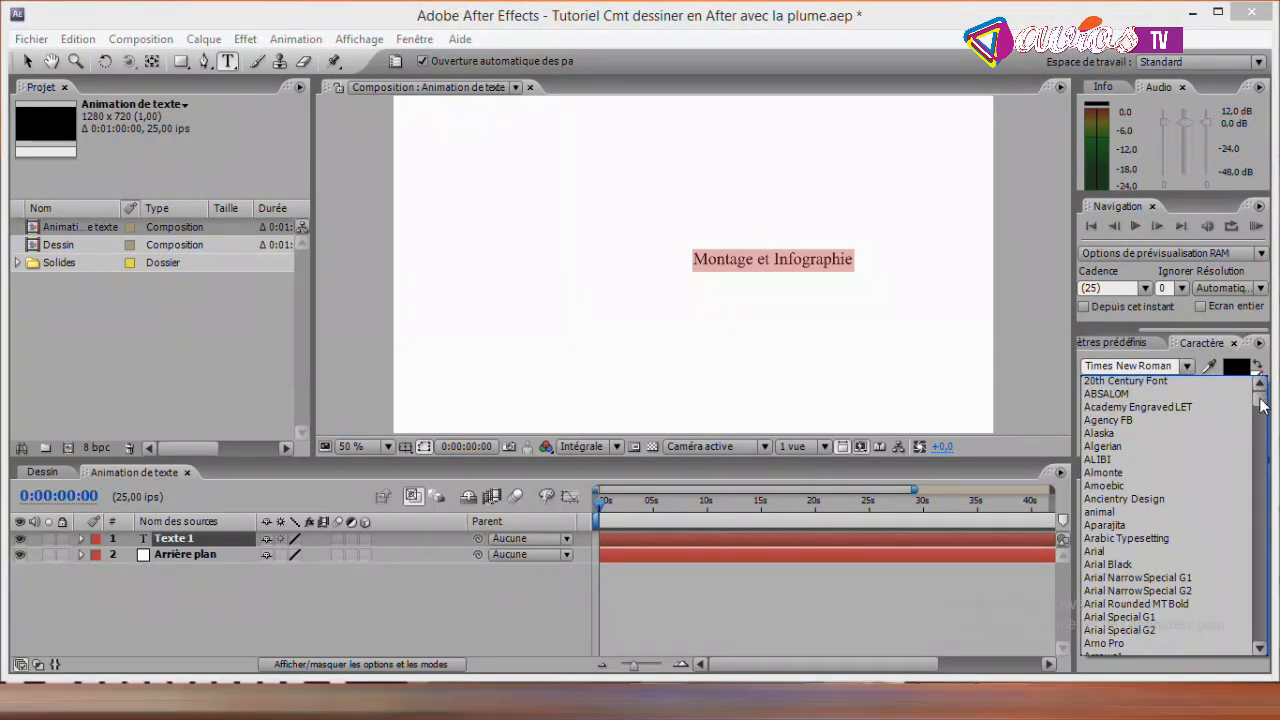
{"action": "left_click", "coordinate": [1122, 381]}
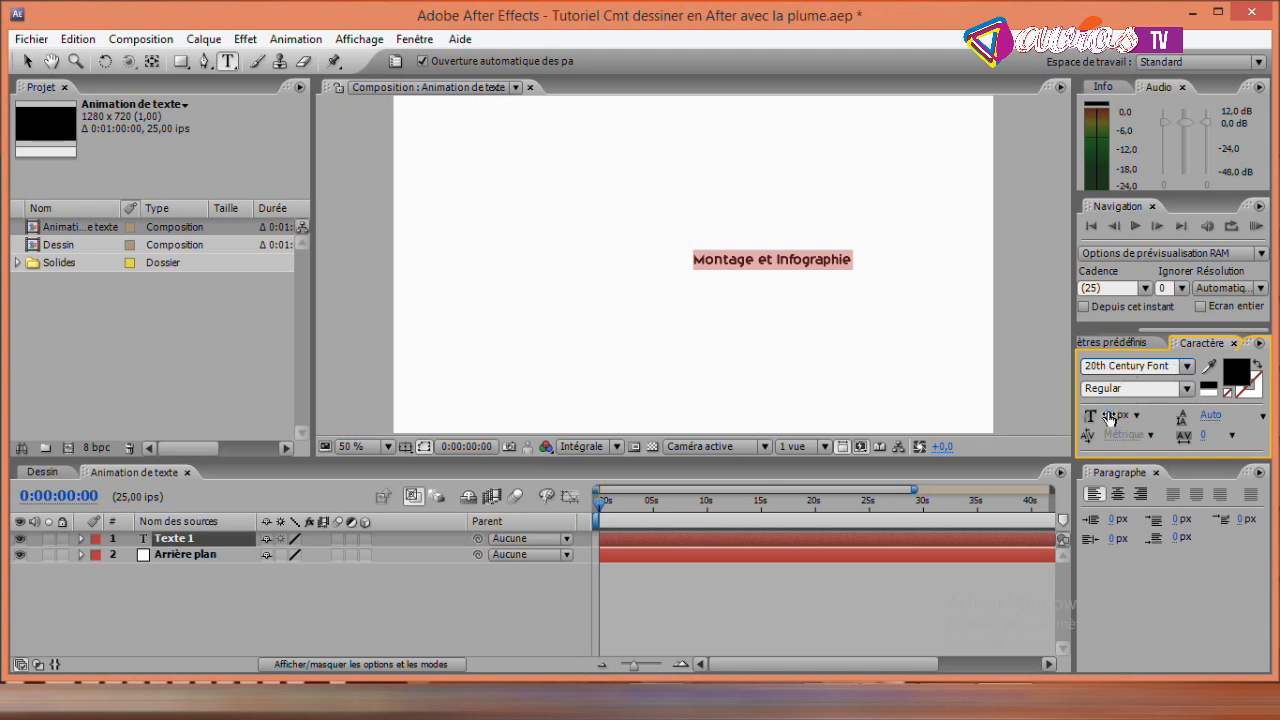
{"action": "left_click_drag", "start_coordinate": [1108, 418], "coordinate": [1150, 414]}
{"action": "left_click", "coordinate": [27, 61]}
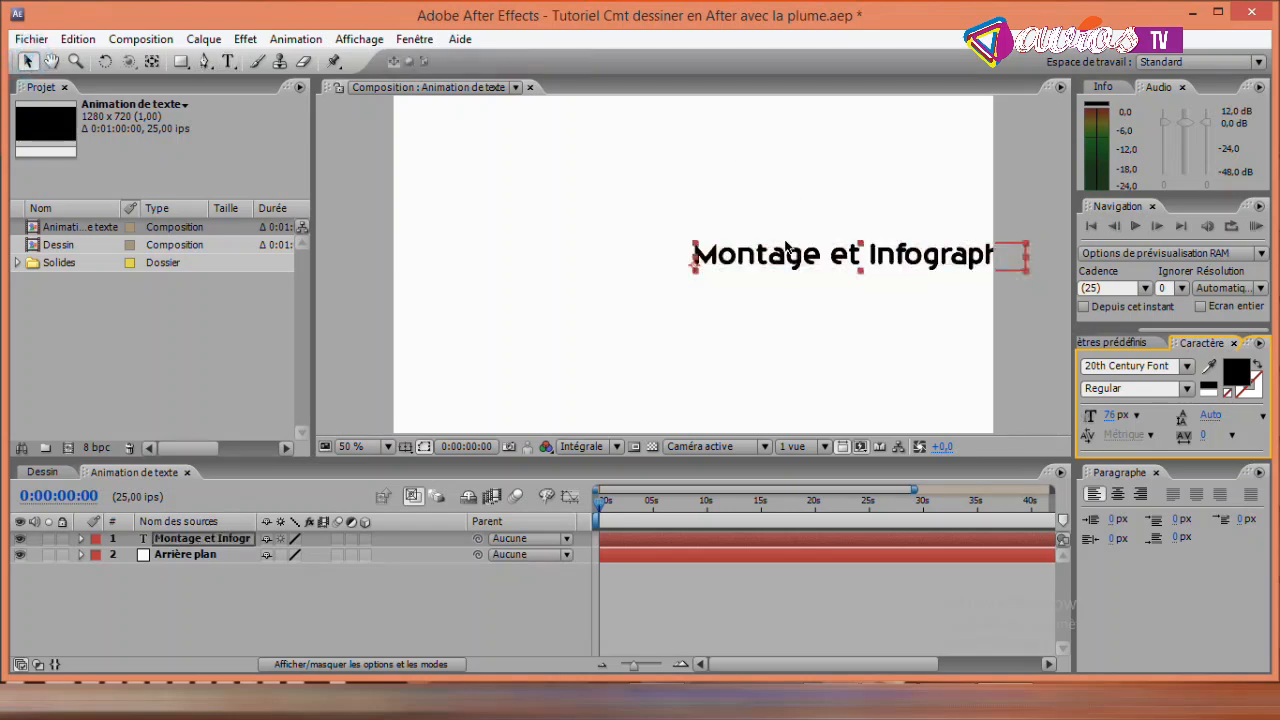
{"action": "left_click_drag", "start_coordinate": [897, 258], "coordinate": [720, 263]}
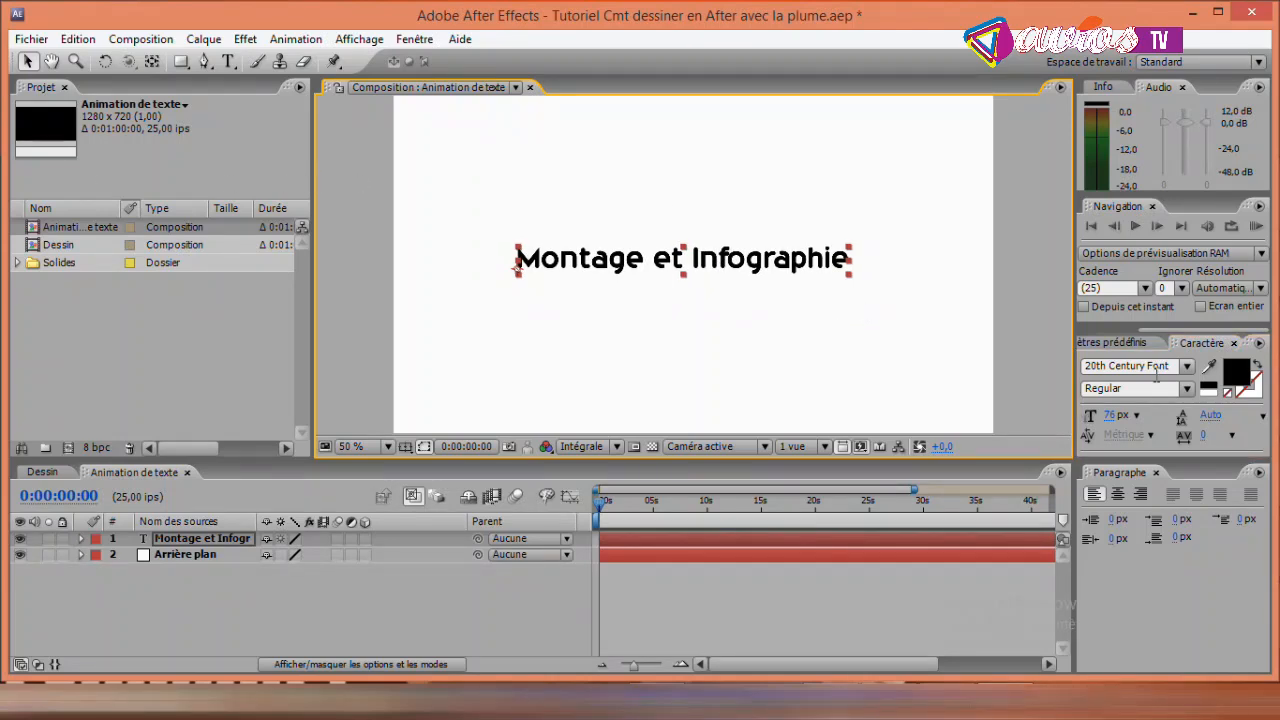
Step: Try the Bold style on the "Montage et Infographie" title and return it to Regular
{"action": "left_click", "coordinate": [1188, 388]}
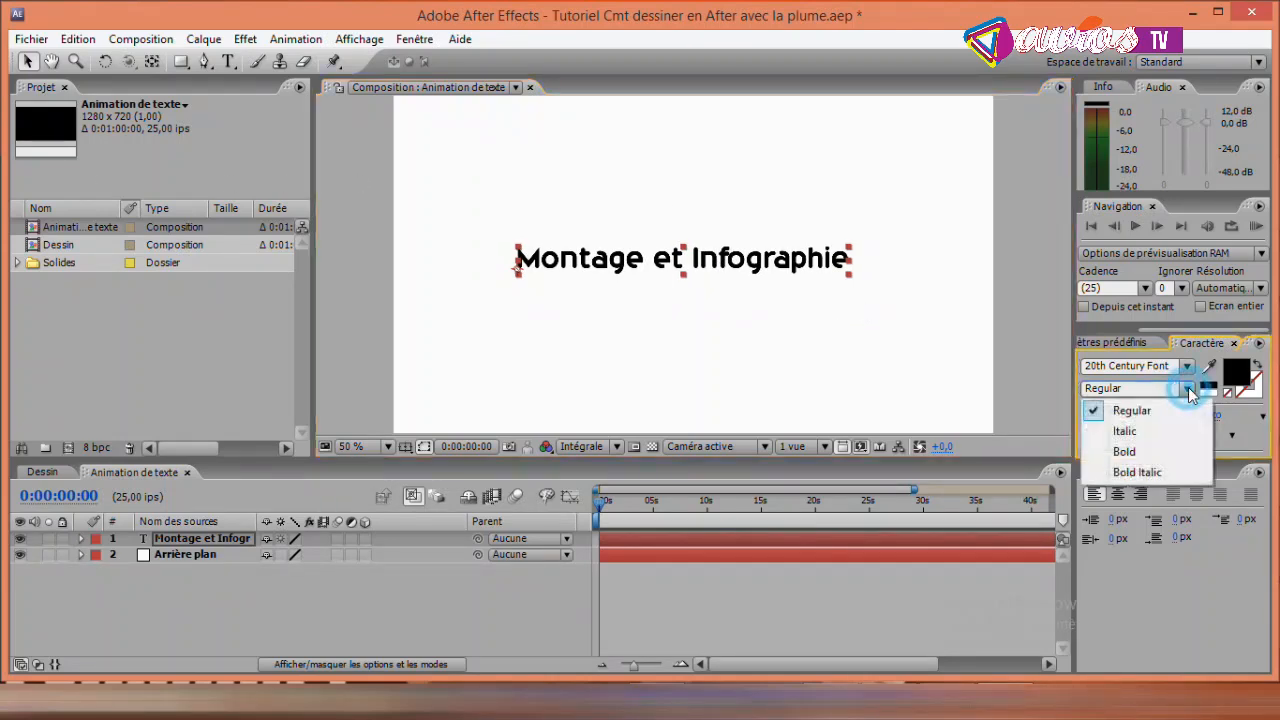
{"action": "left_click", "coordinate": [1125, 452]}
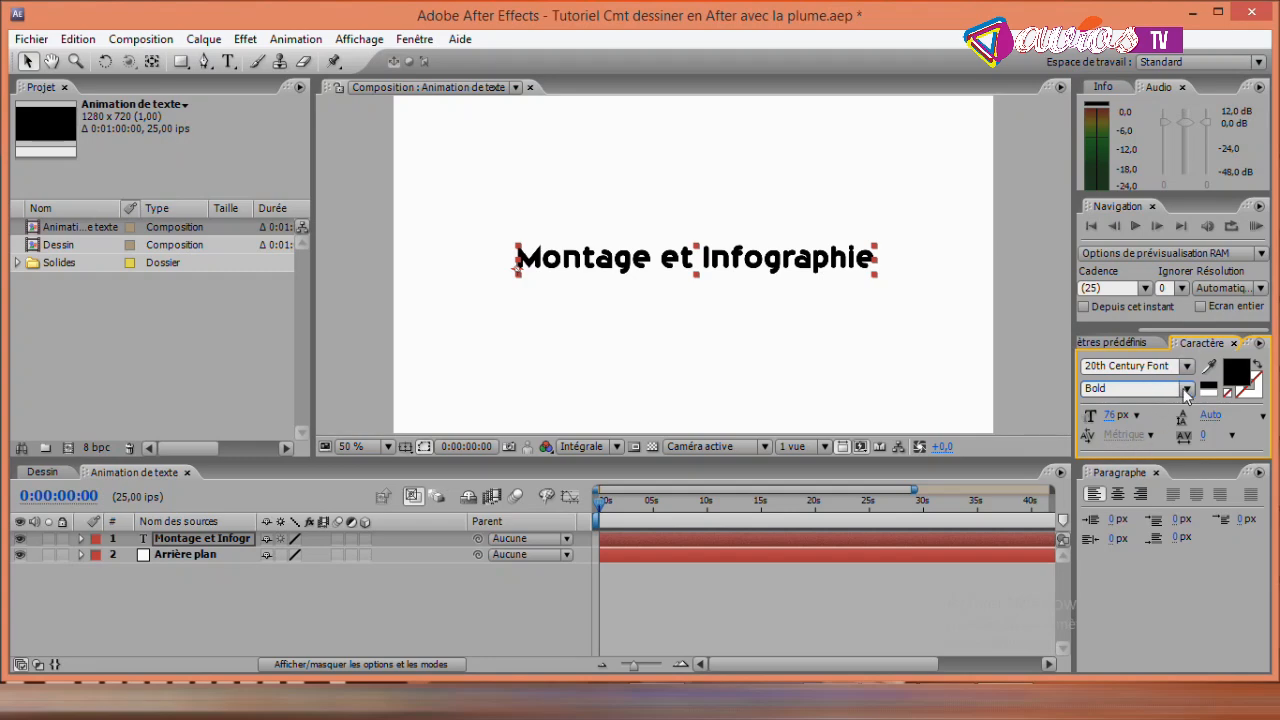
{"action": "left_click", "coordinate": [1186, 390]}
{"action": "left_click", "coordinate": [1135, 410]}
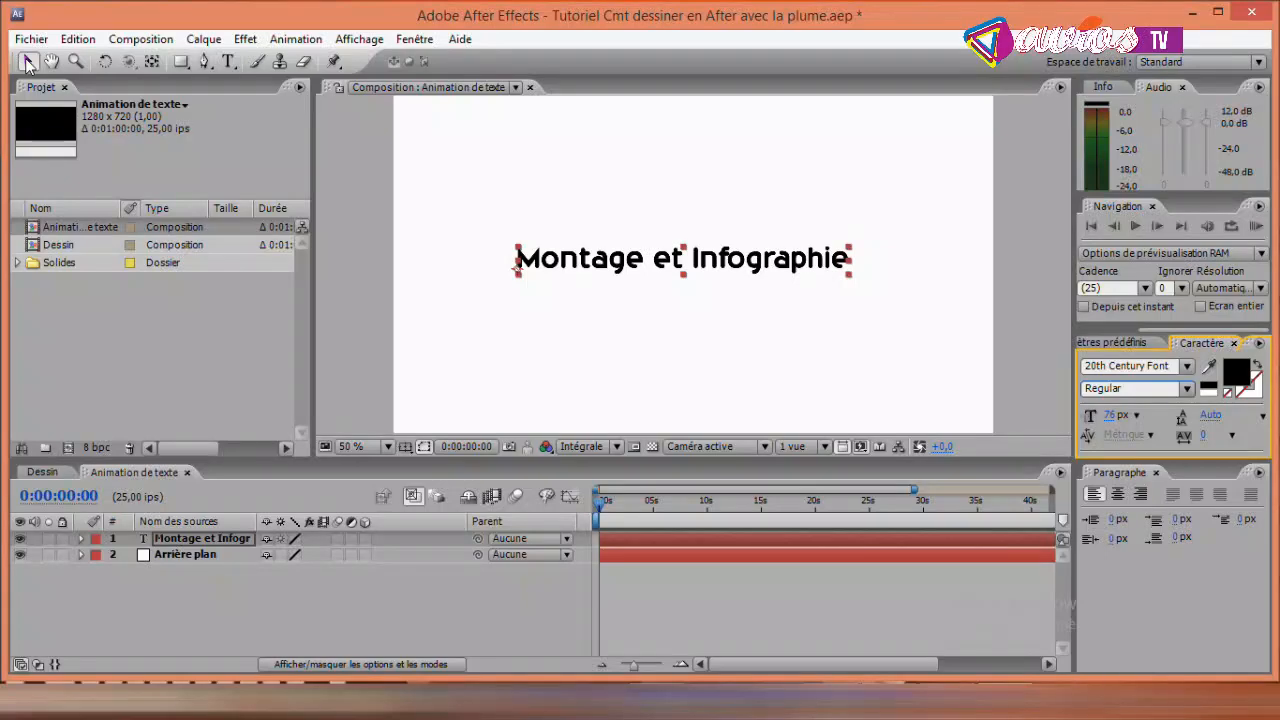
Step: Move the title layer's anchor point from the start of the text to its centre with the Pan Behind tool
{"action": "left_click", "coordinate": [152, 63]}
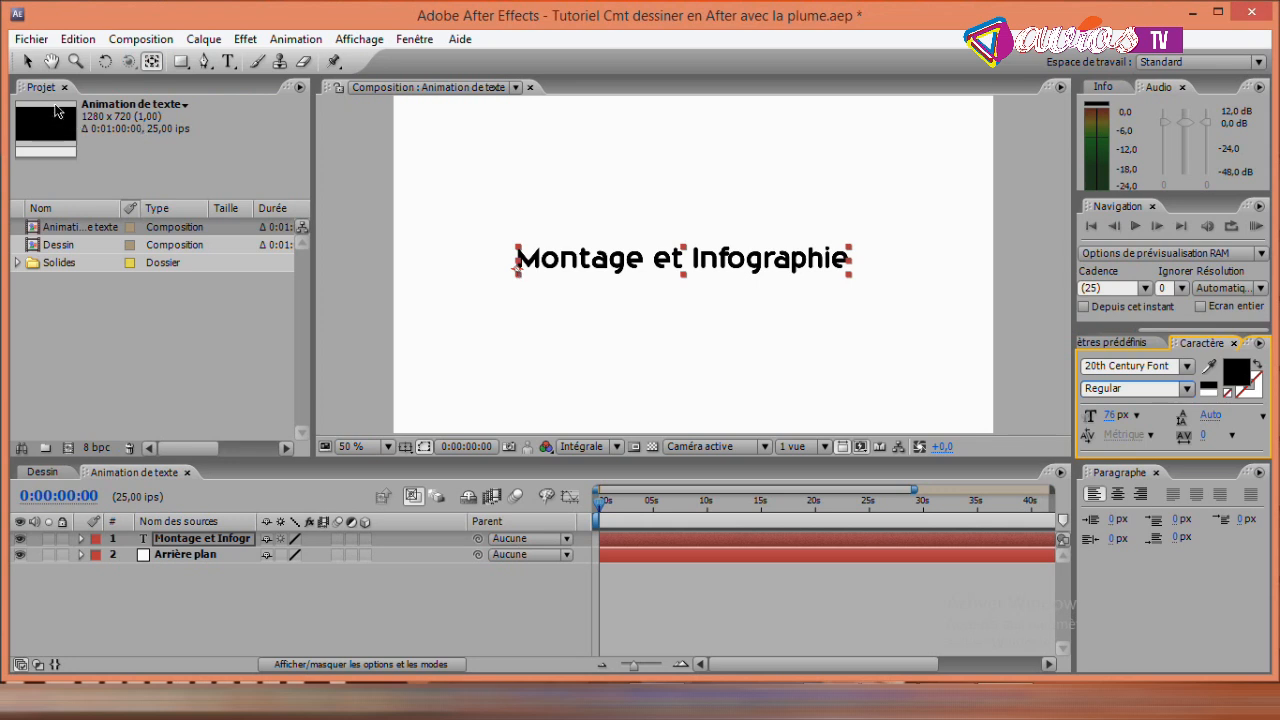
{"action": "left_click", "coordinate": [27, 61]}
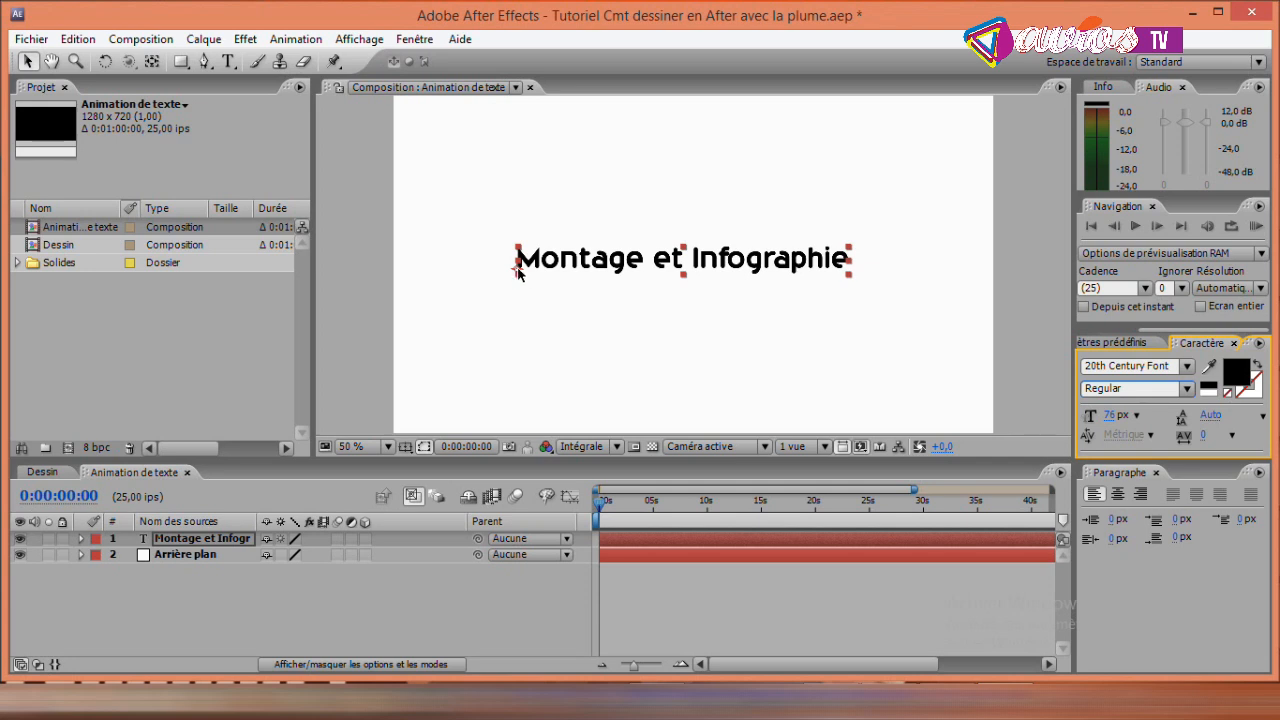
{"action": "left_click", "coordinate": [153, 63]}
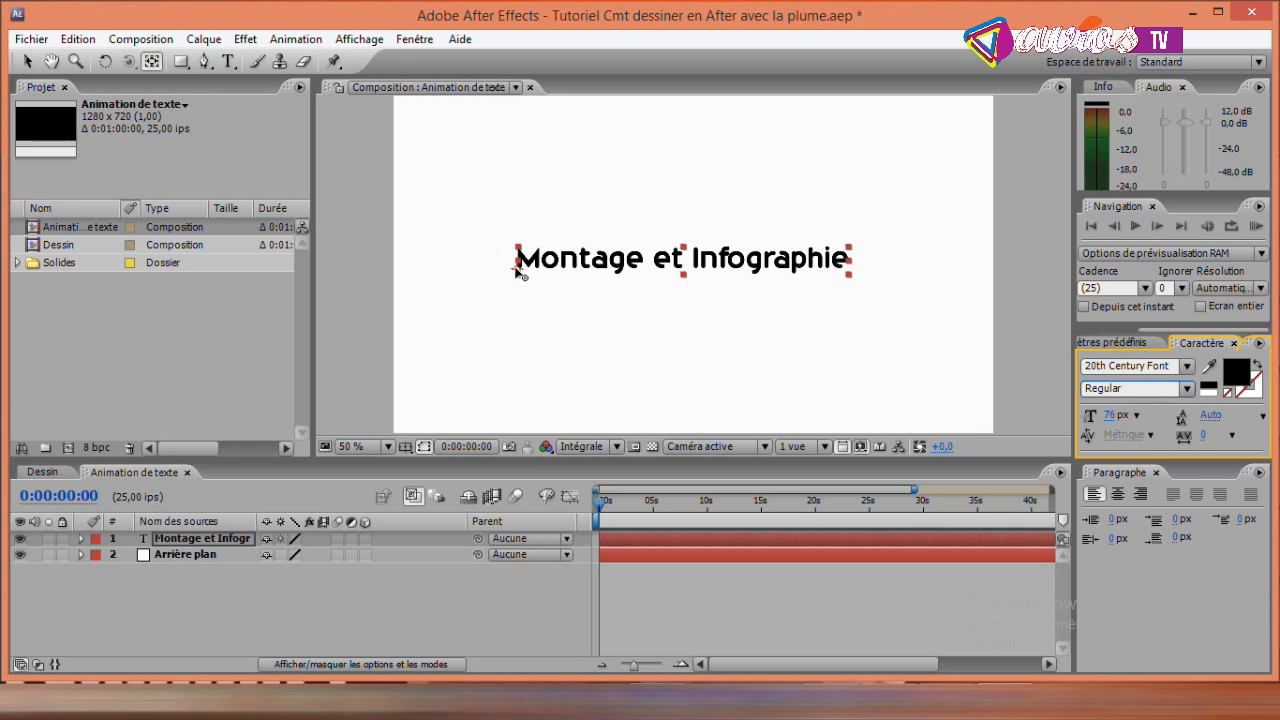
{"action": "left_click_drag", "start_coordinate": [516, 266], "coordinate": [683, 260]}
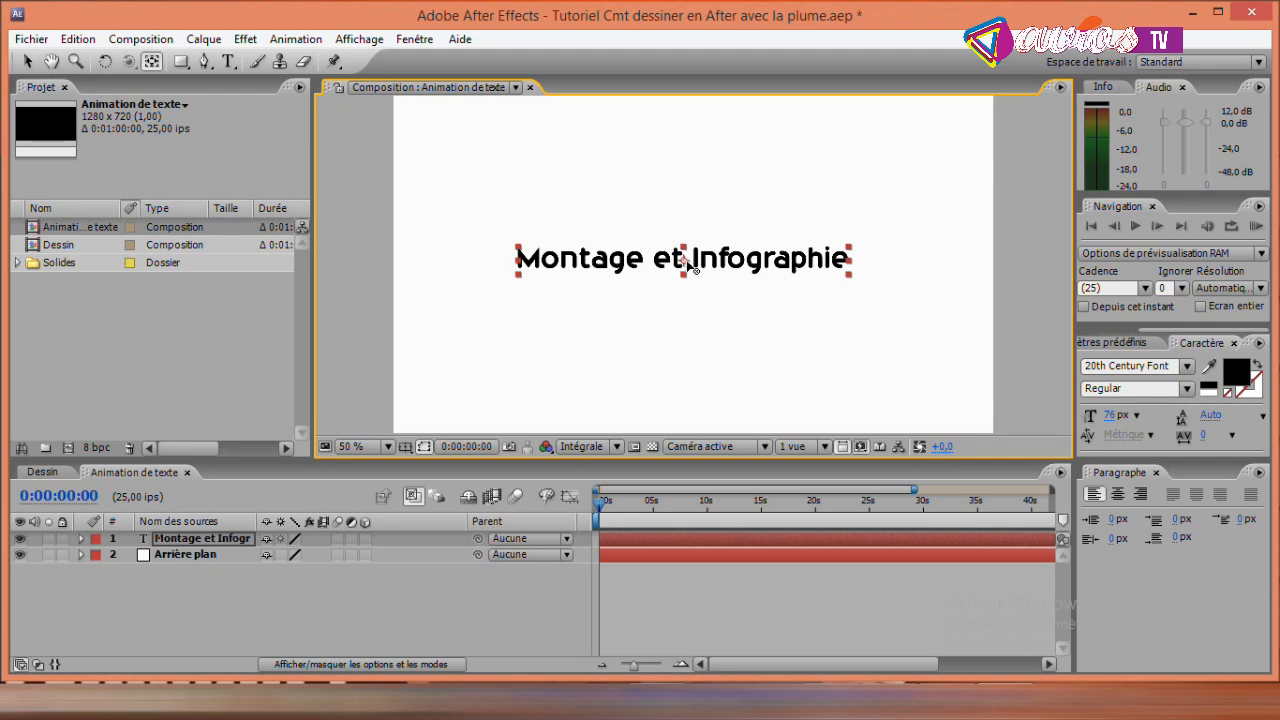
{"action": "left_click", "coordinate": [28, 61]}
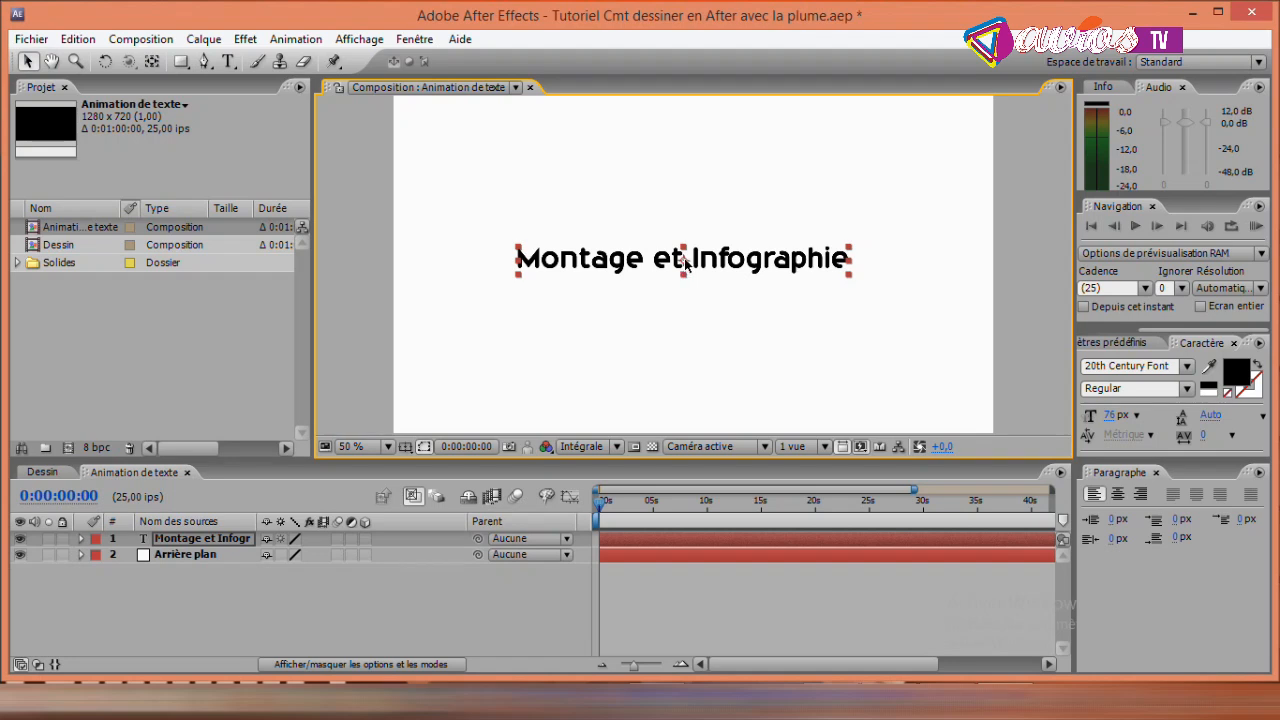
Step: Try moving the title's anchor point up and away from the text, and return it to the text's centre
{"action": "left_click_drag", "start_coordinate": [685, 261], "coordinate": [683, 268]}
{"action": "left_click", "coordinate": [152, 61]}
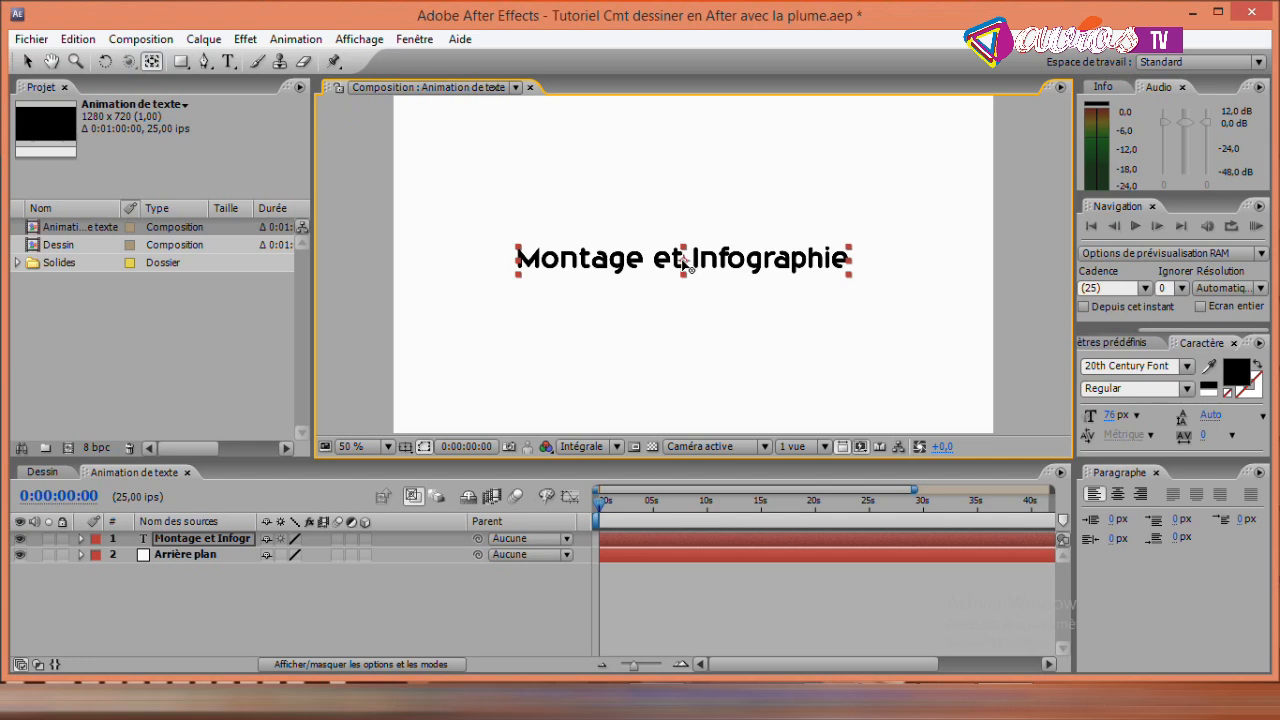
{"action": "left_click_drag", "start_coordinate": [683, 261], "coordinate": [789, 176]}
{"action": "left_click_drag", "start_coordinate": [785, 171], "coordinate": [684, 259]}
{"action": "left_click", "coordinate": [686, 261]}
{"action": "left_click", "coordinate": [27, 61]}
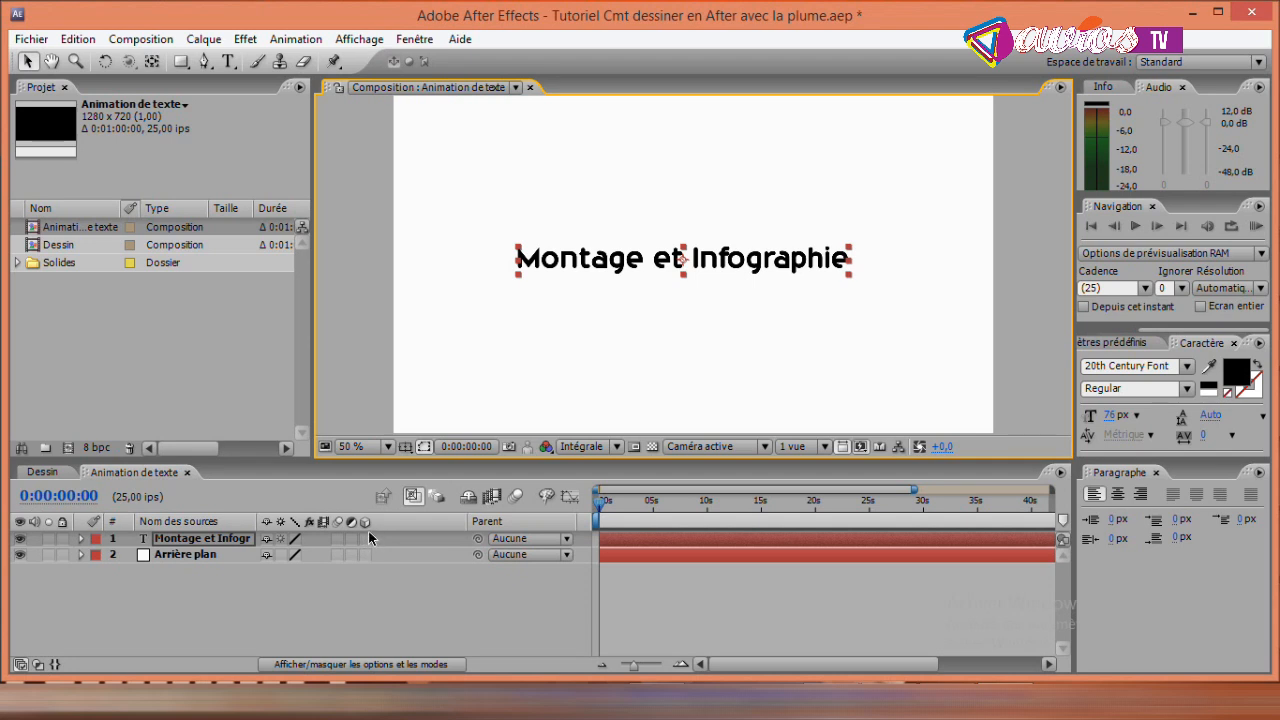
Step: Turn the "Montage et Infographie" text layer into a 3D layer
{"action": "left_click", "coordinate": [719, 259]}
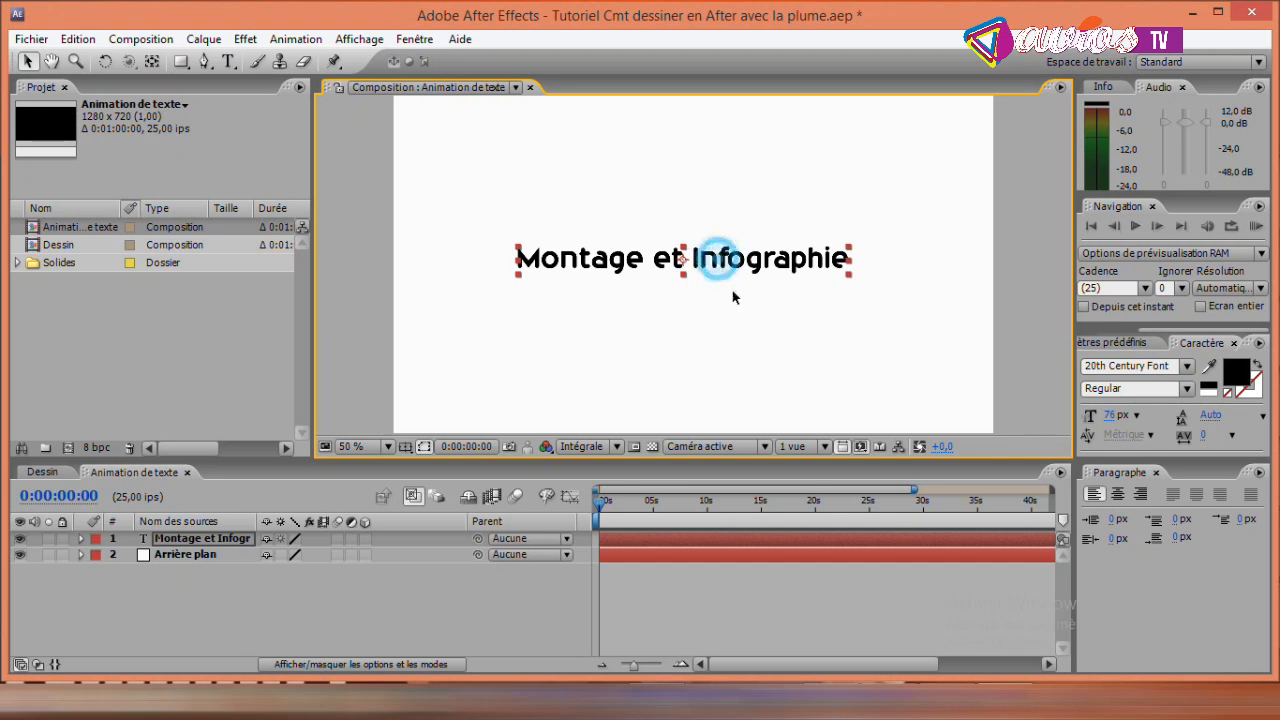
{"action": "left_click", "coordinate": [733, 260]}
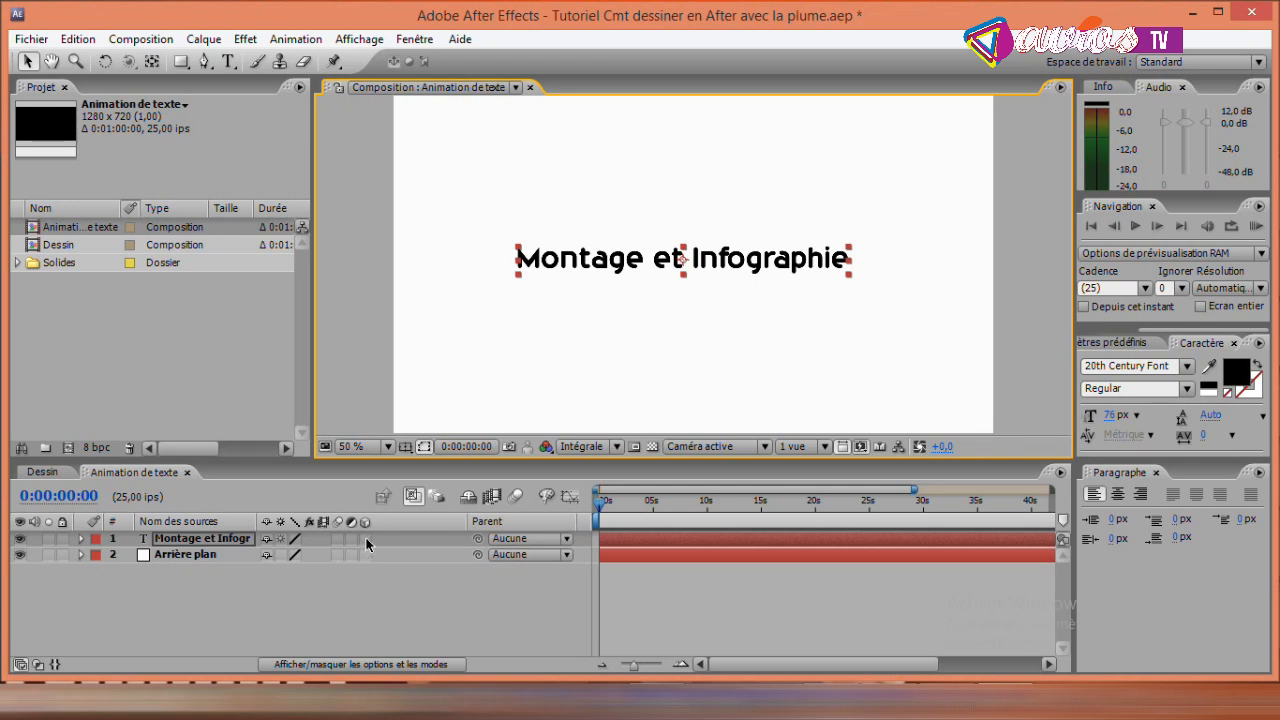
{"action": "left_click", "coordinate": [252, 540]}
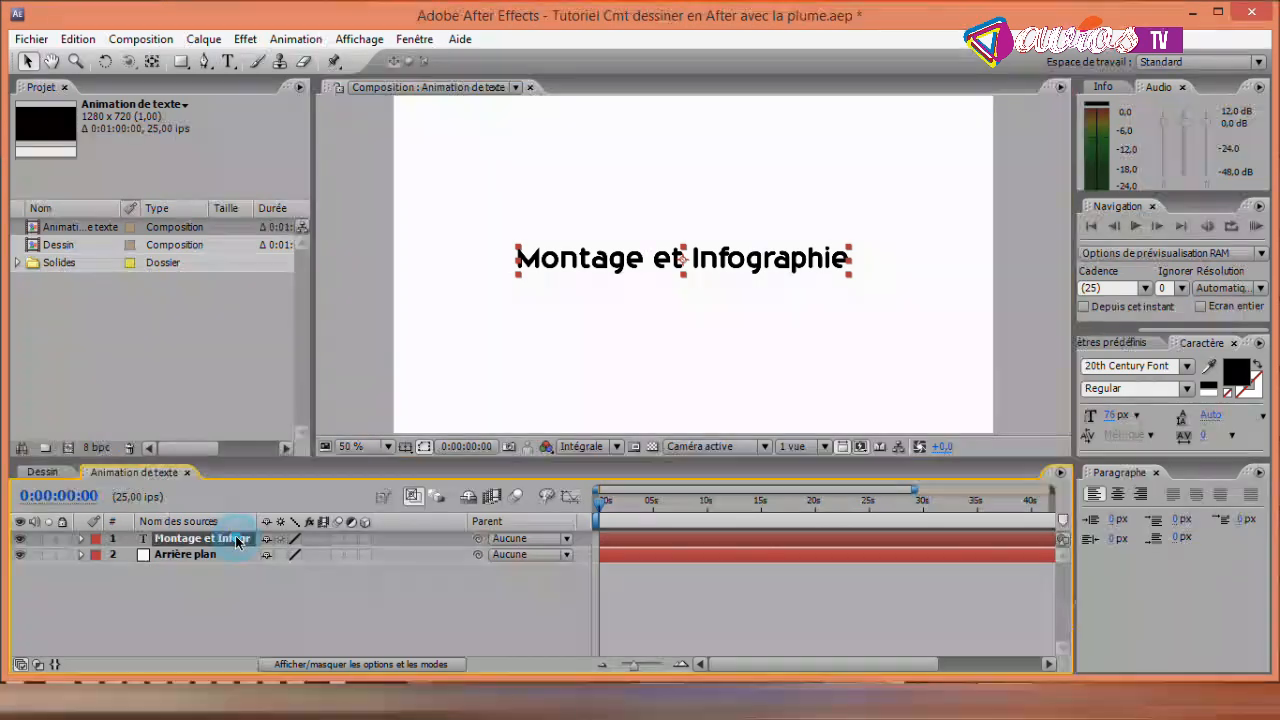
{"action": "left_click", "coordinate": [364, 539]}
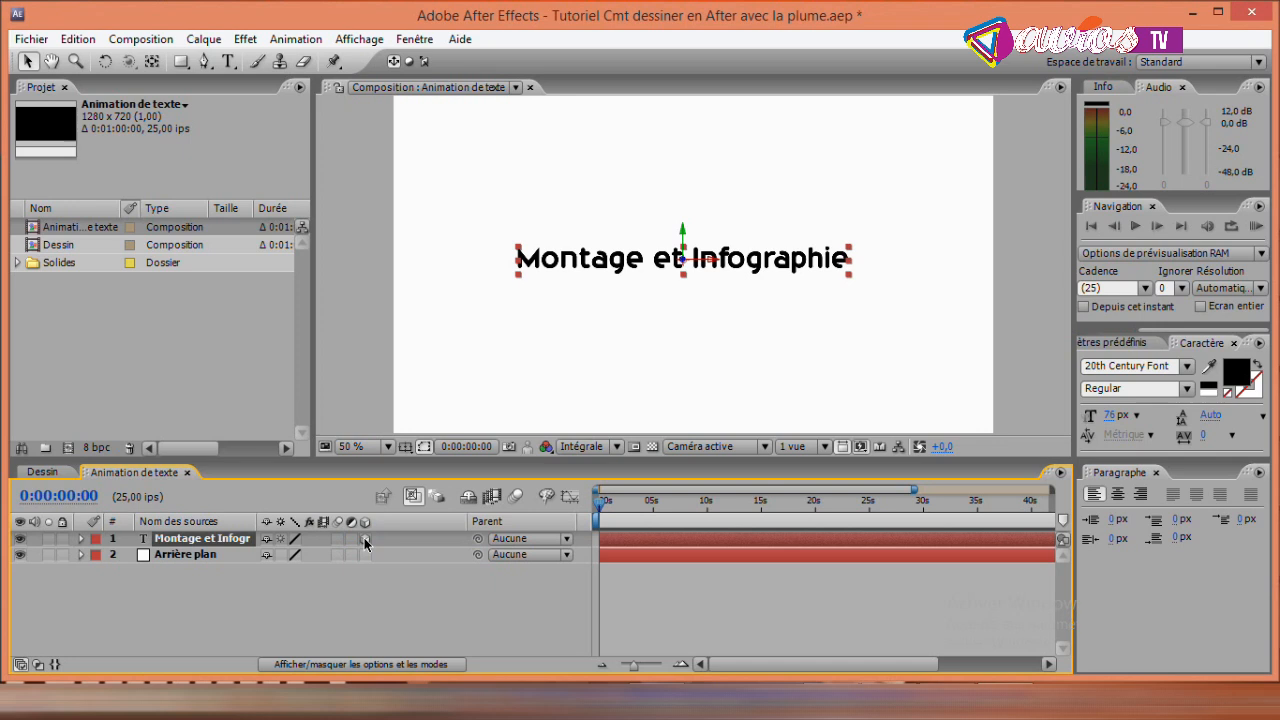
{"action": "left_click", "coordinate": [364, 538]}
{"action": "left_click", "coordinate": [364, 538]}
{"action": "left_click", "coordinate": [703, 258]}
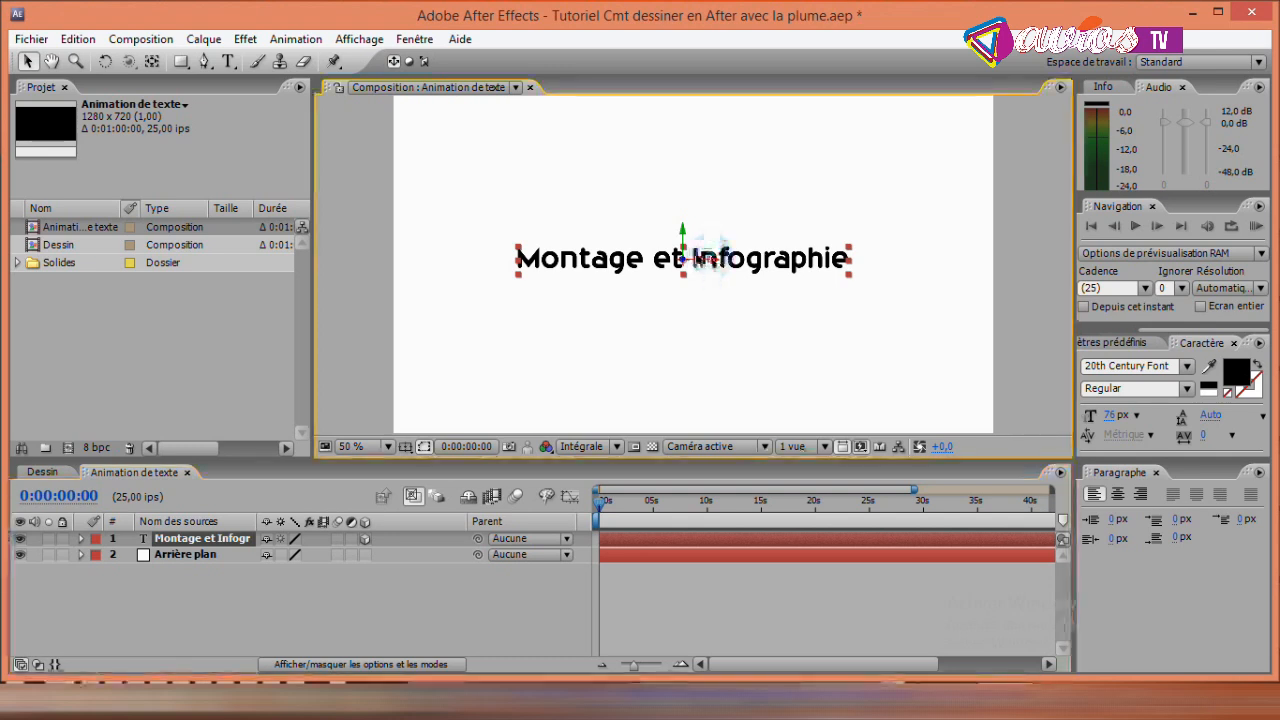
Step: Try moving the 3D title along its Y and X axes, and undo the horizontal shift
{"action": "left_click", "coordinate": [681, 227]}
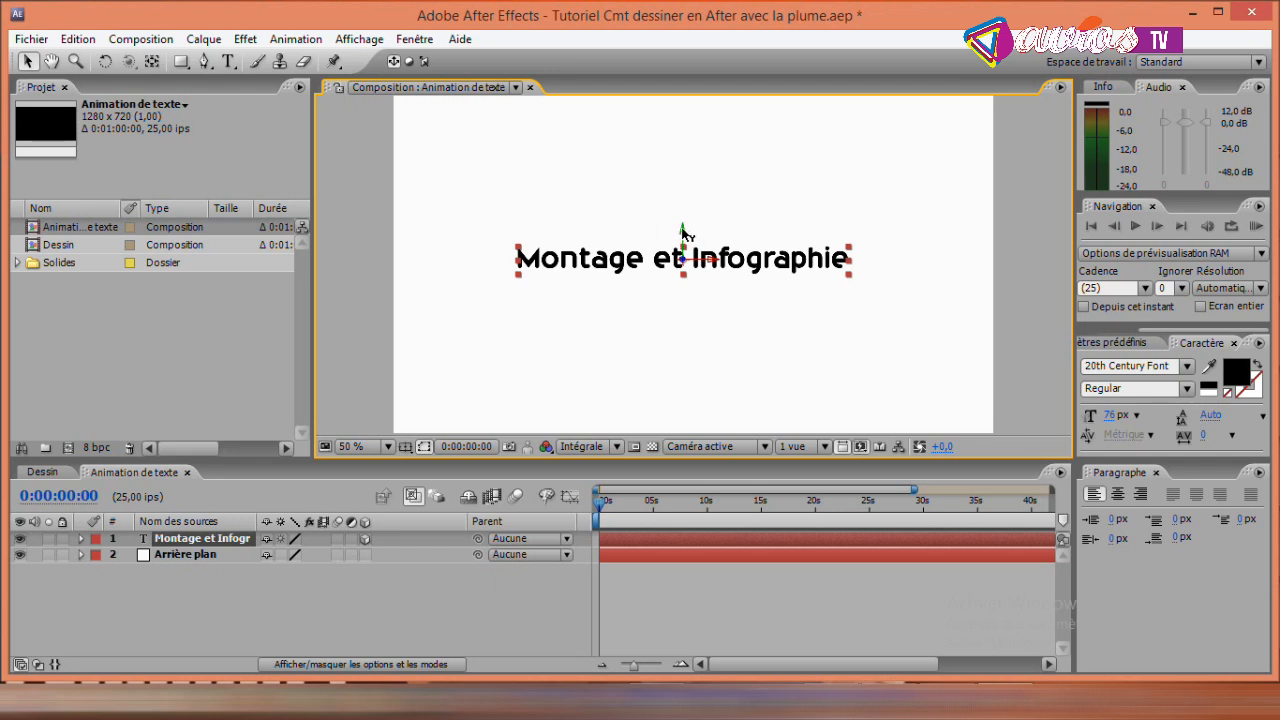
{"action": "left_click_drag", "start_coordinate": [682, 233], "coordinate": [660, 260]}
{"action": "left_click_drag", "start_coordinate": [711, 259], "coordinate": [674, 277]}
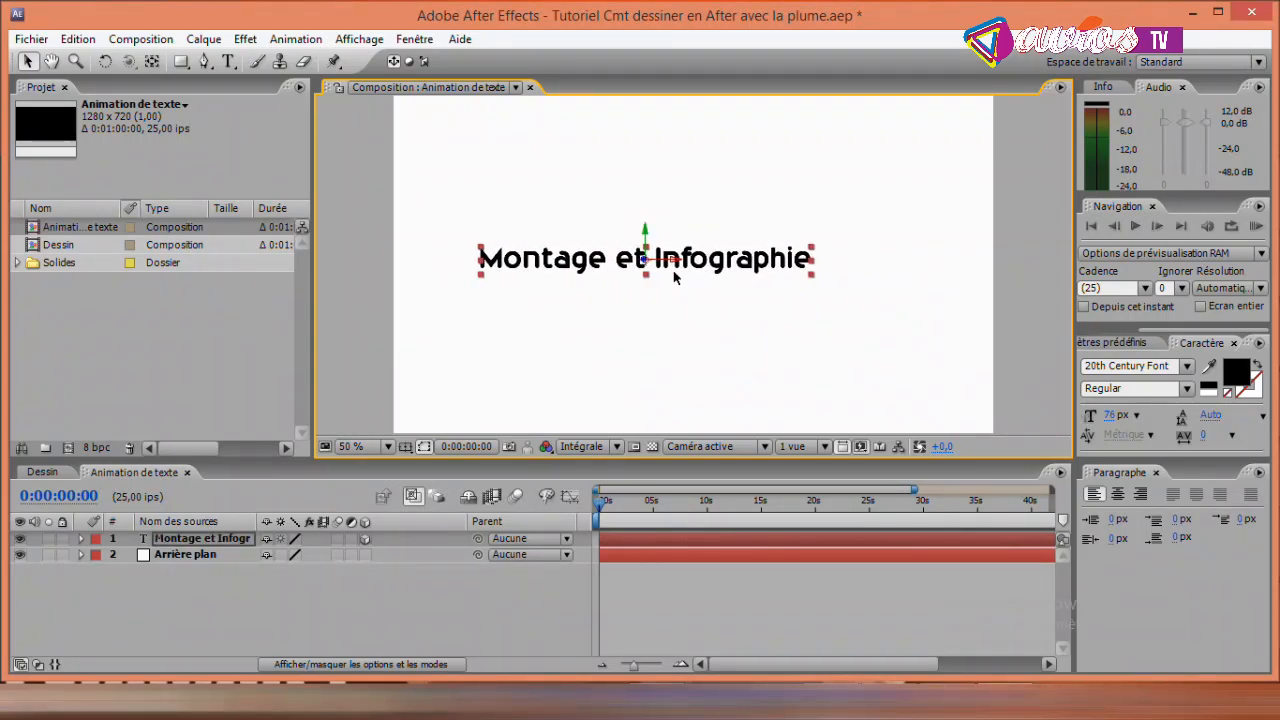
{"action": "key", "text": "ctrl+z"}
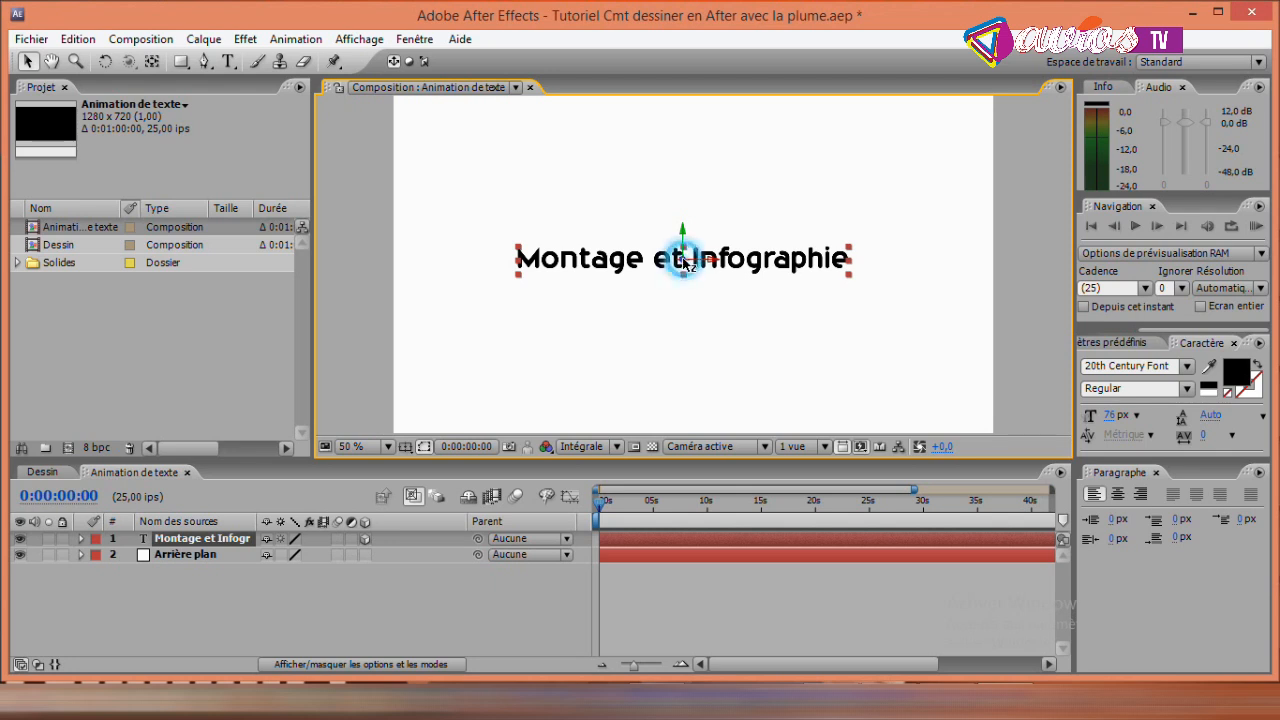
Step: Try moving the title closer along its Z axis, restore its depth and turn off the layer's 3D option
{"action": "left_click_drag", "start_coordinate": [677, 296], "coordinate": [300, 200]}
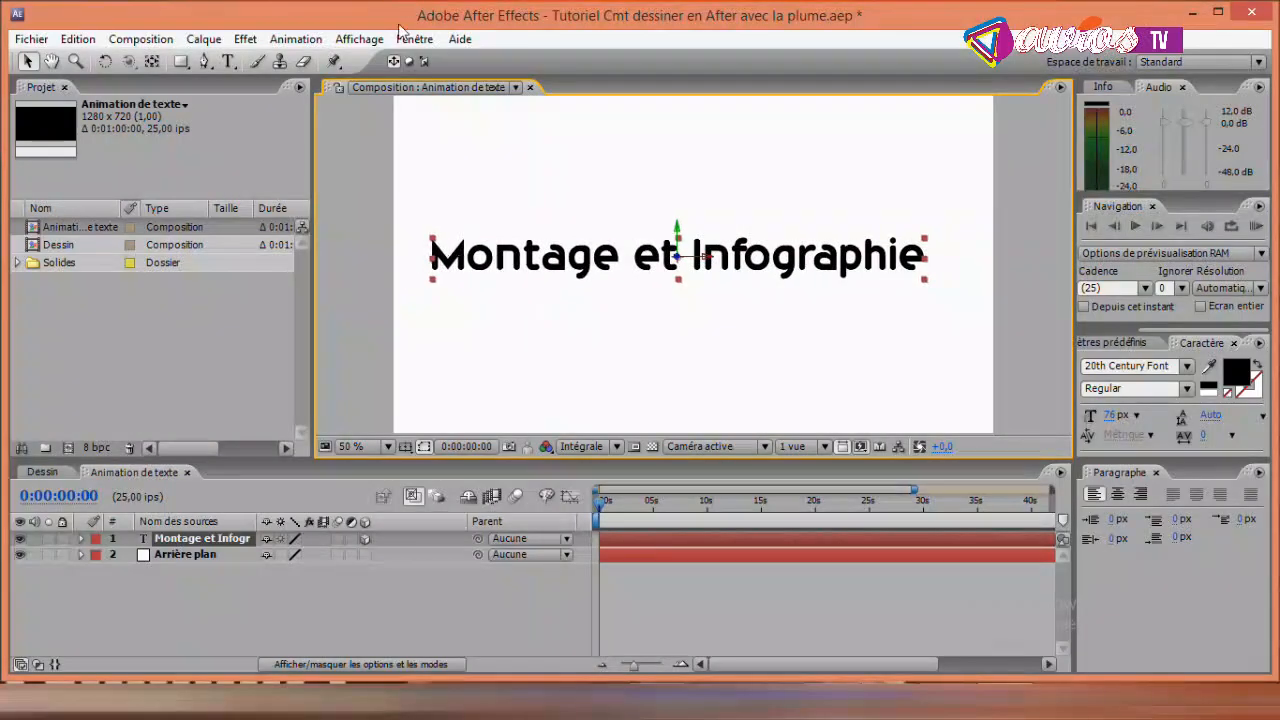
{"action": "left_click_drag", "start_coordinate": [248, 324], "coordinate": [251, 323]}
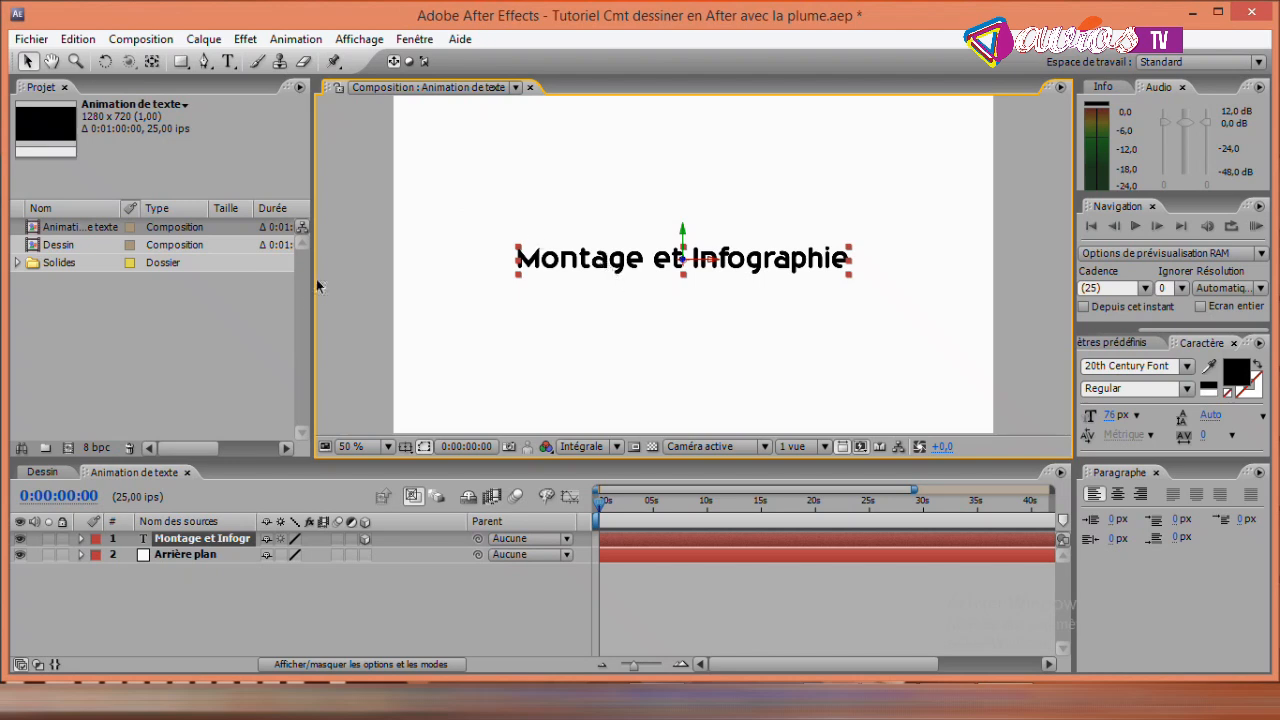
{"action": "left_click", "coordinate": [366, 539]}
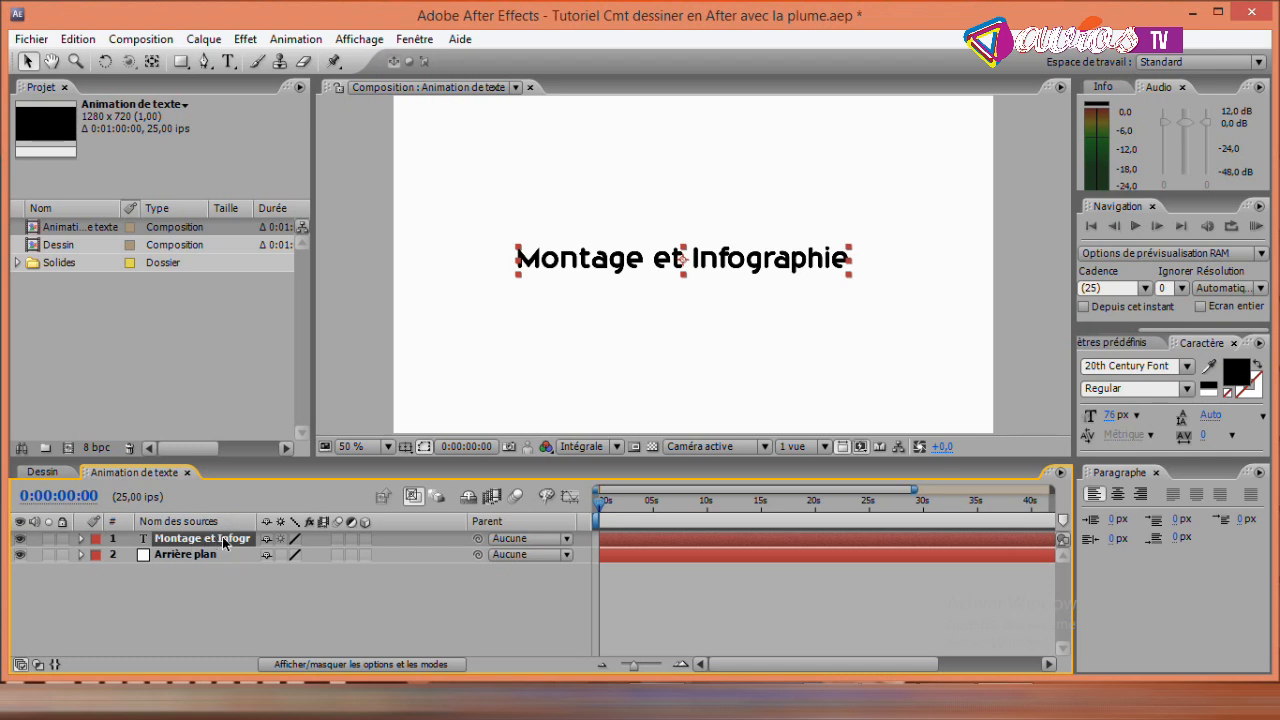
Step: Duplicate the title layer twice, placing one copy below the original toward the left and one near the composition's lower-right edge
{"action": "key", "text": "ctrl+d"}
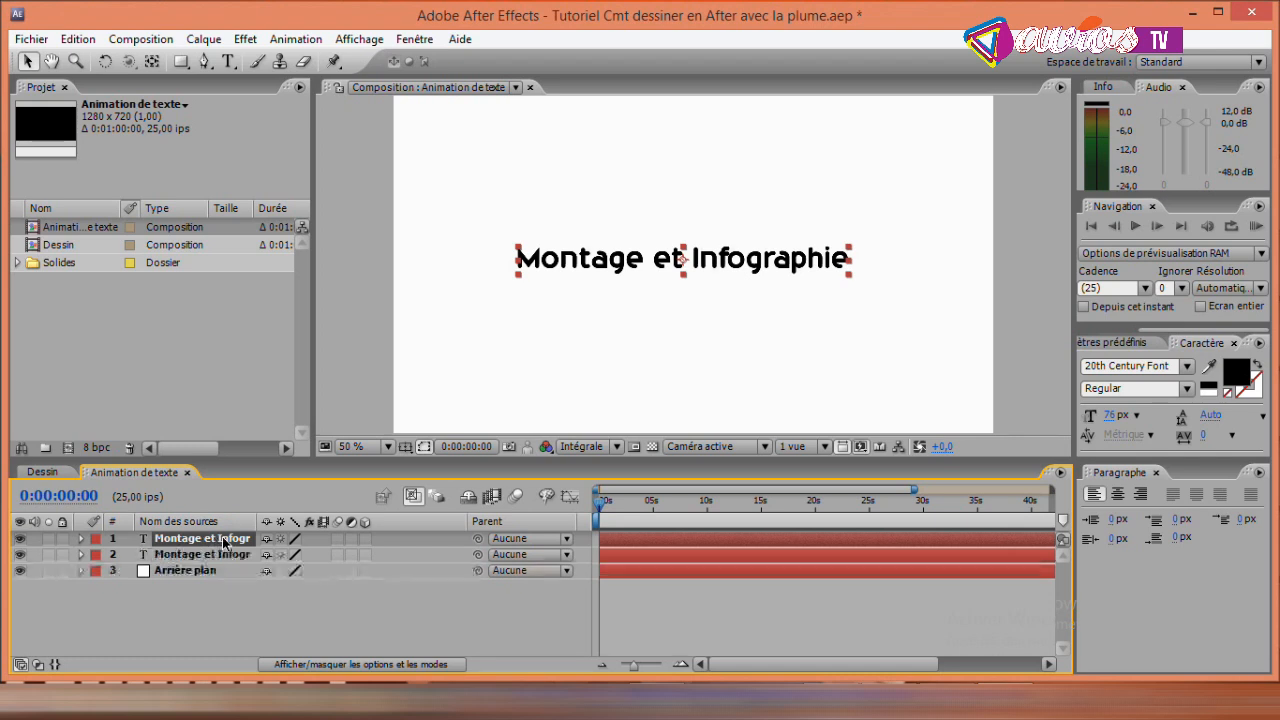
{"action": "left_click_drag", "start_coordinate": [630, 252], "coordinate": [509, 320]}
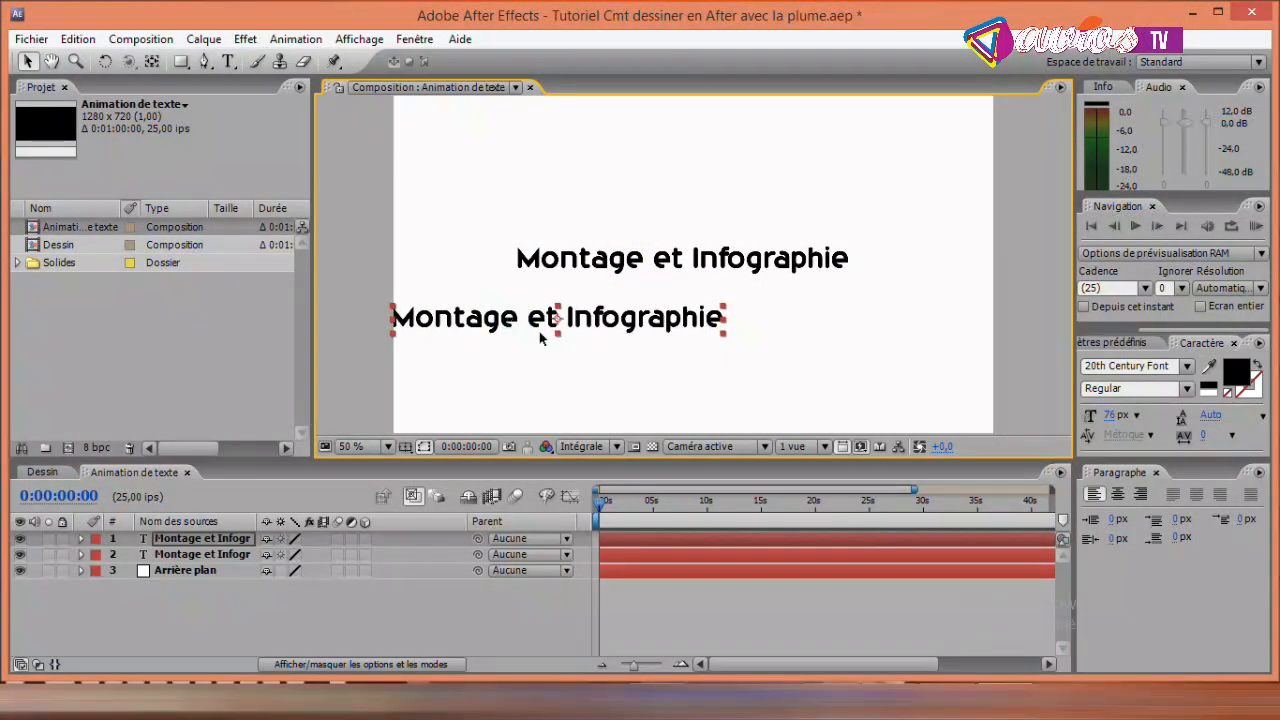
{"action": "key", "text": "ctrl+d"}
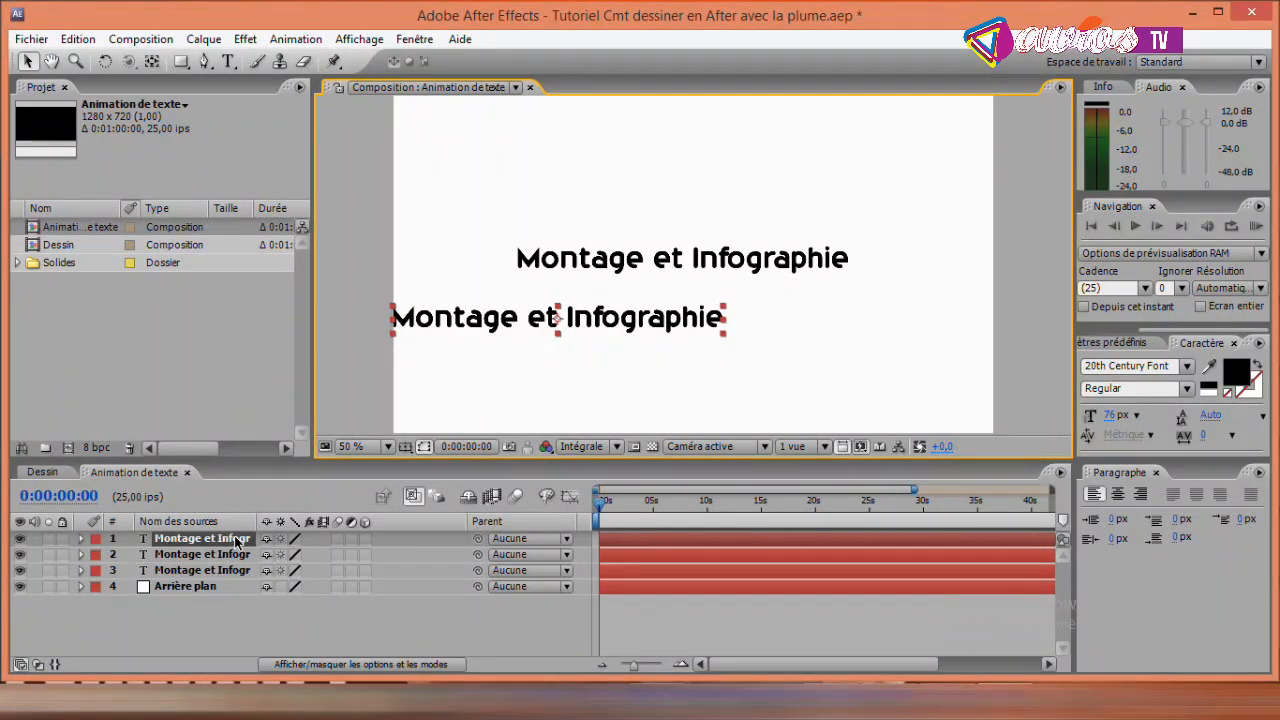
{"action": "left_click_drag", "start_coordinate": [496, 327], "coordinate": [800, 376]}
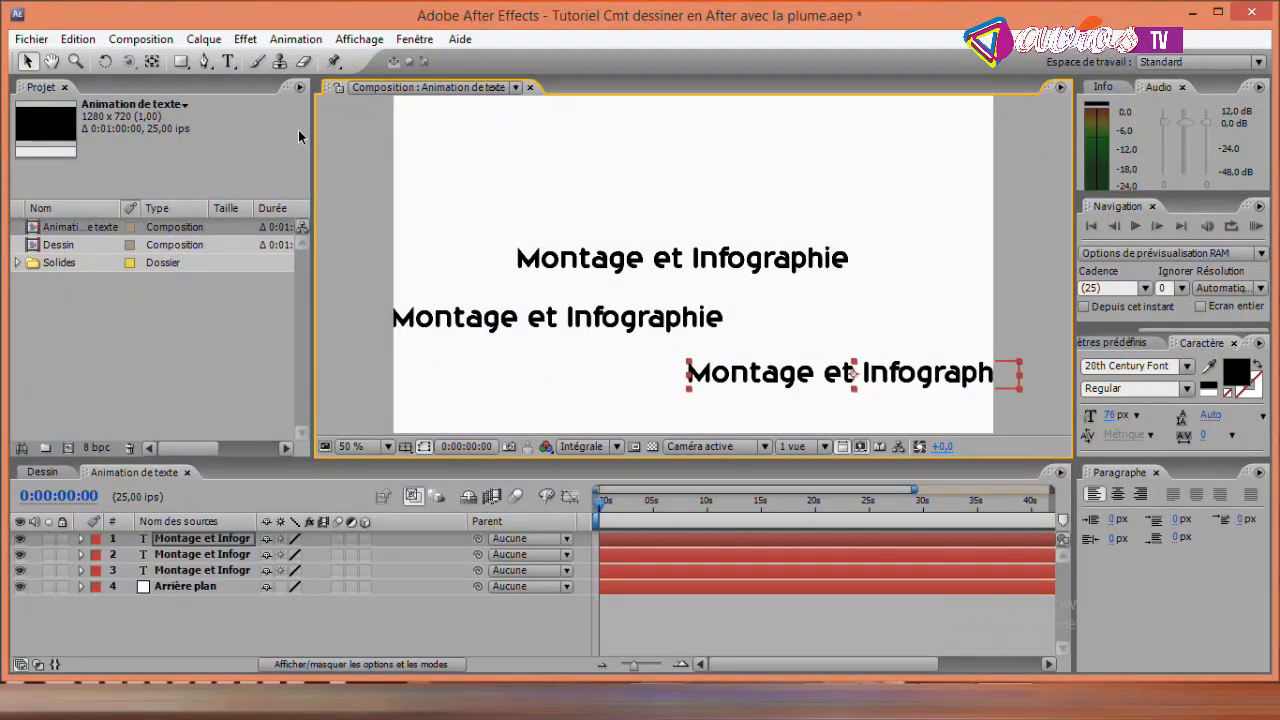
Step: Duplicate the title layer two more times, placing the copies side by side above the original at the composition's left and right edges
{"action": "left_click", "coordinate": [78, 39]}
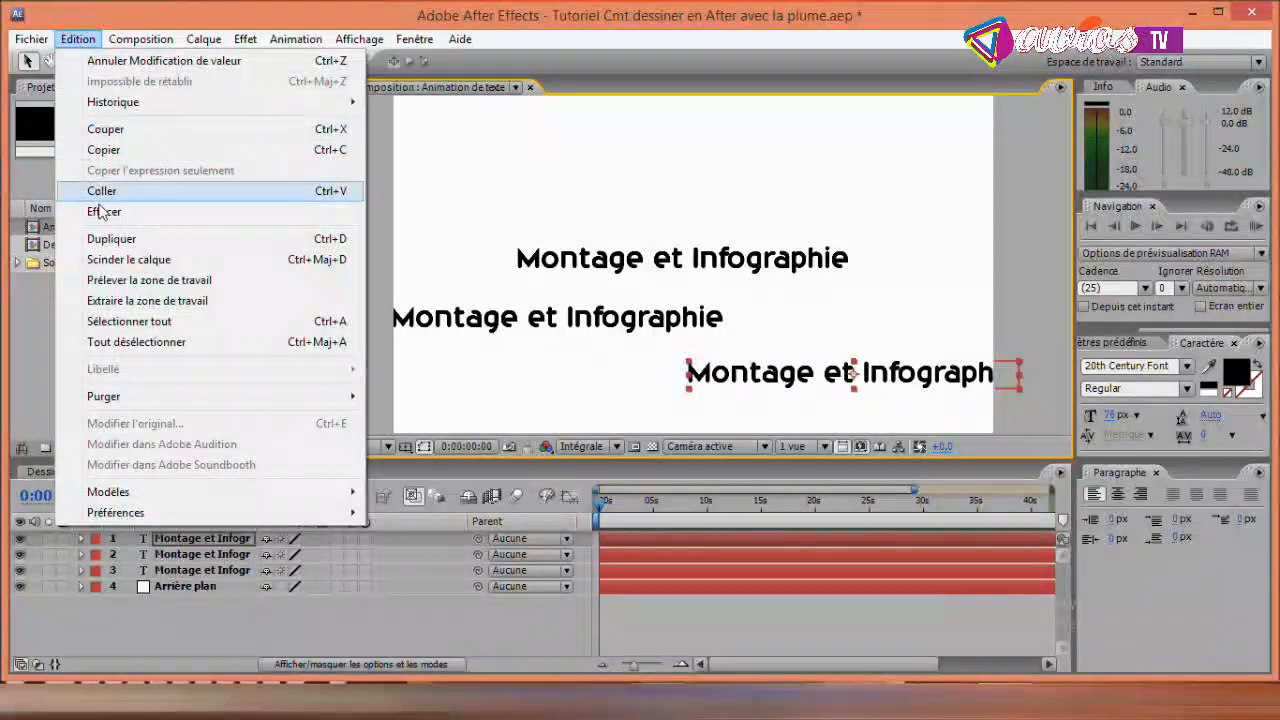
{"action": "left_click", "coordinate": [110, 240]}
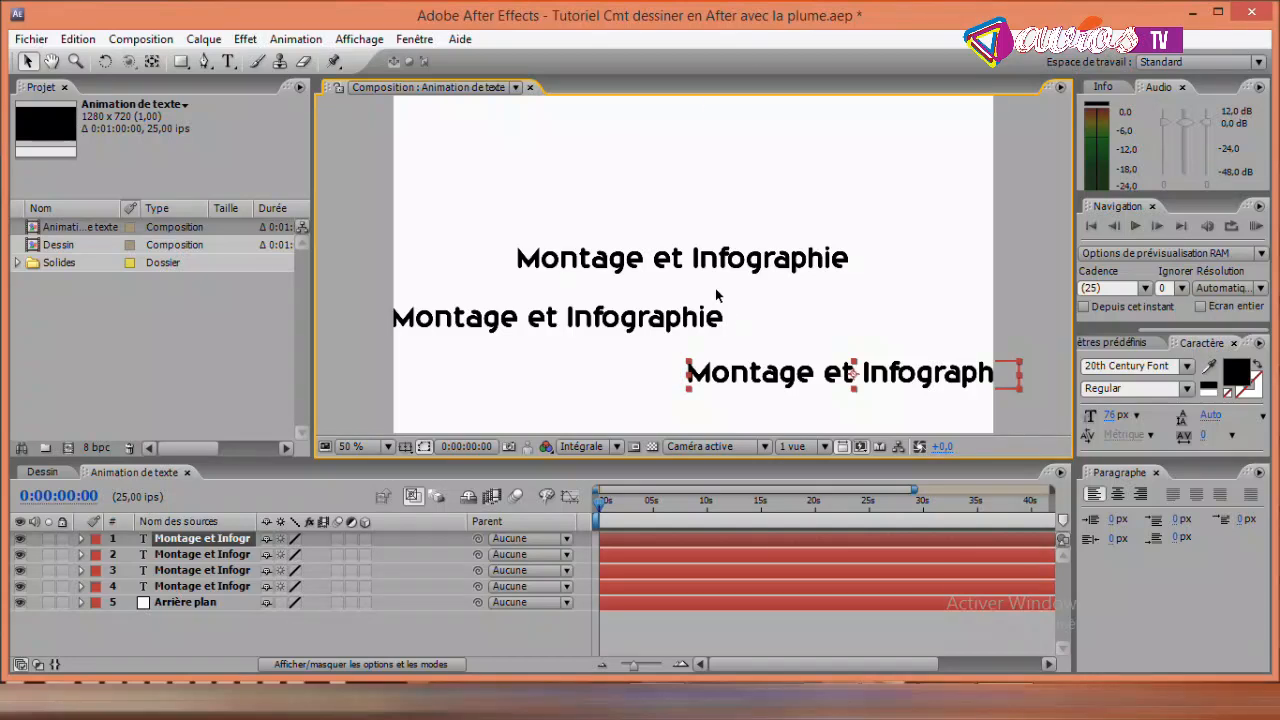
{"action": "left_click_drag", "start_coordinate": [787, 381], "coordinate": [461, 203]}
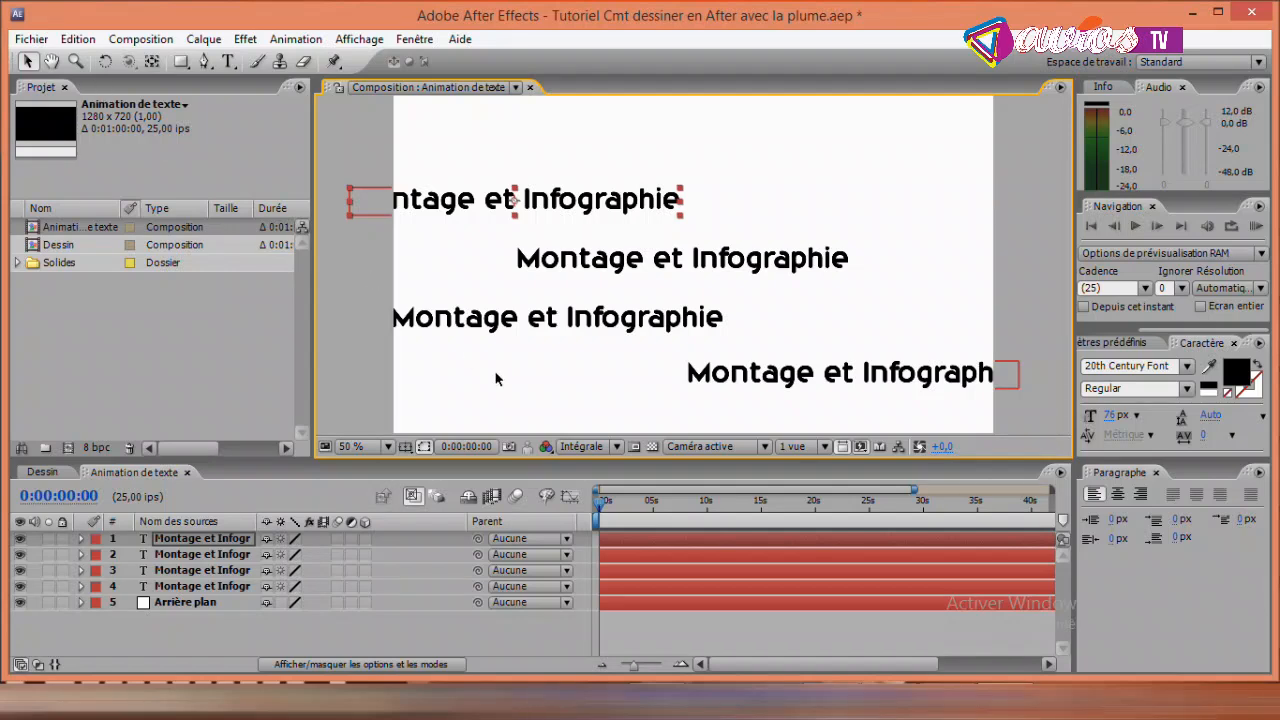
{"action": "key", "text": "ctrl+d"}
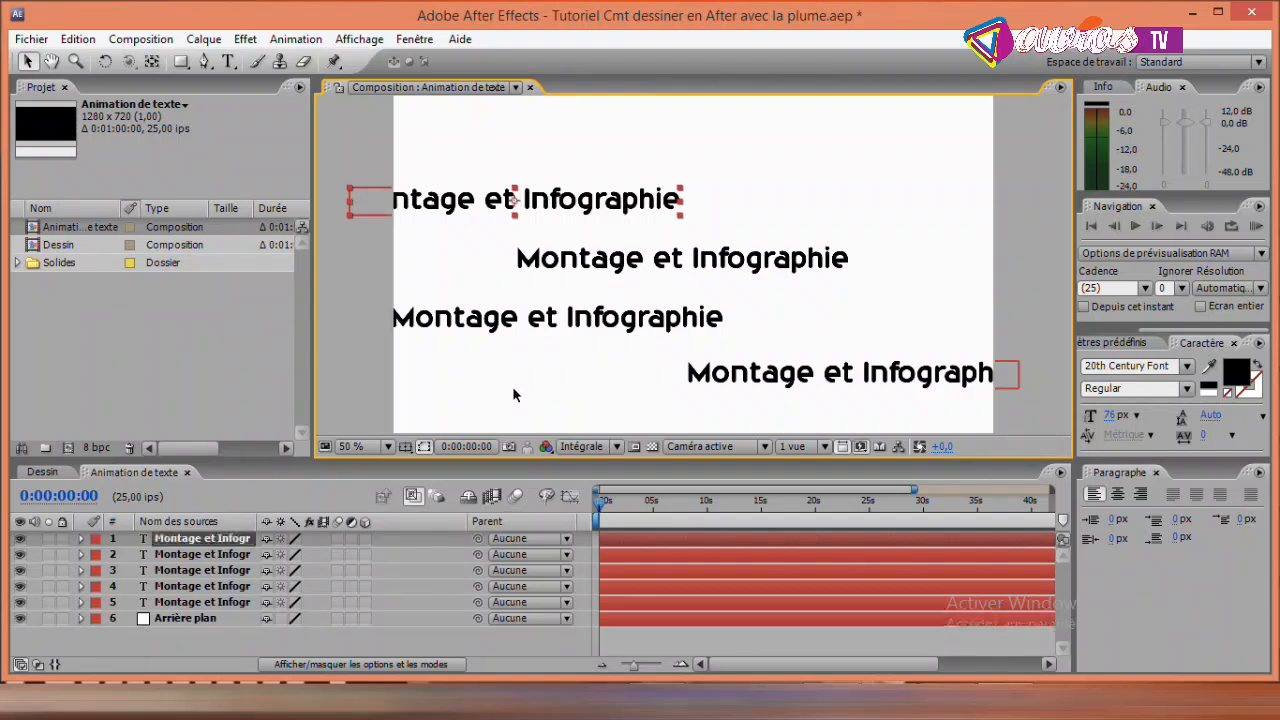
{"action": "left_click_drag", "start_coordinate": [567, 201], "coordinate": [923, 197]}
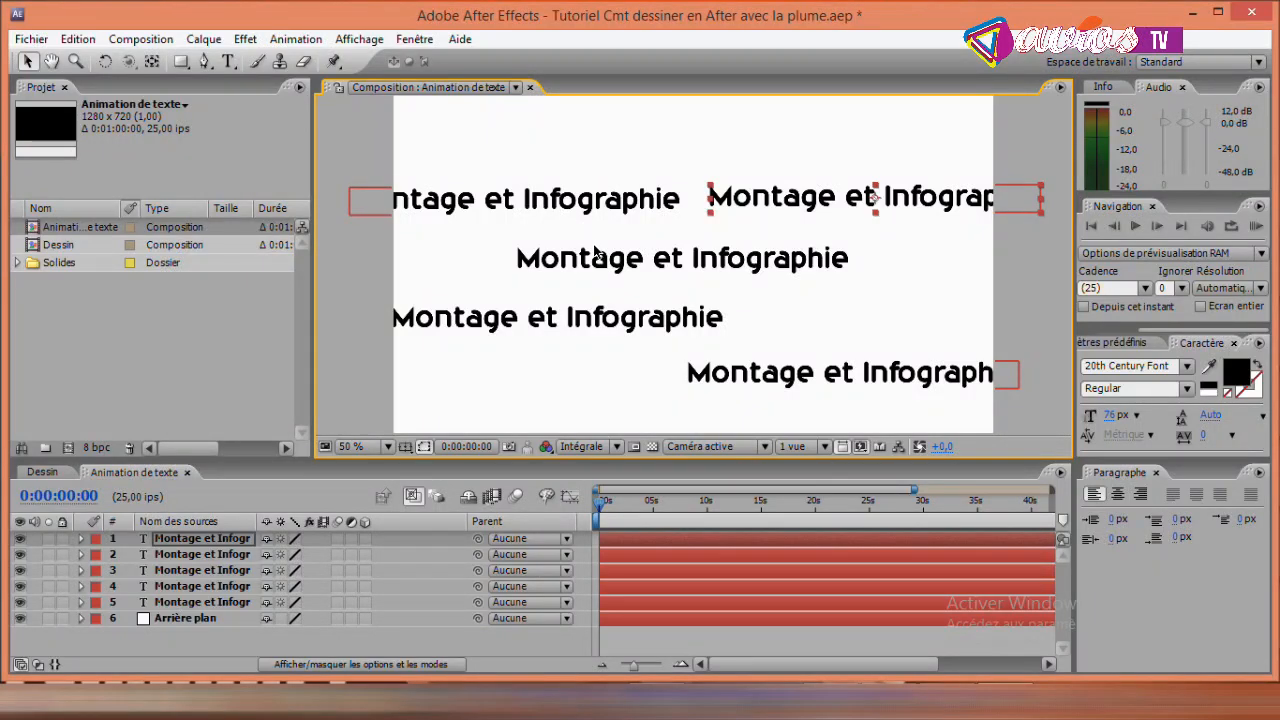
Step: Duplicate the title once more and place the copy centred near the composition's top edge
{"action": "key", "text": "ctrl+d"}
{"action": "left_click_drag", "start_coordinate": [811, 205], "coordinate": [620, 143]}
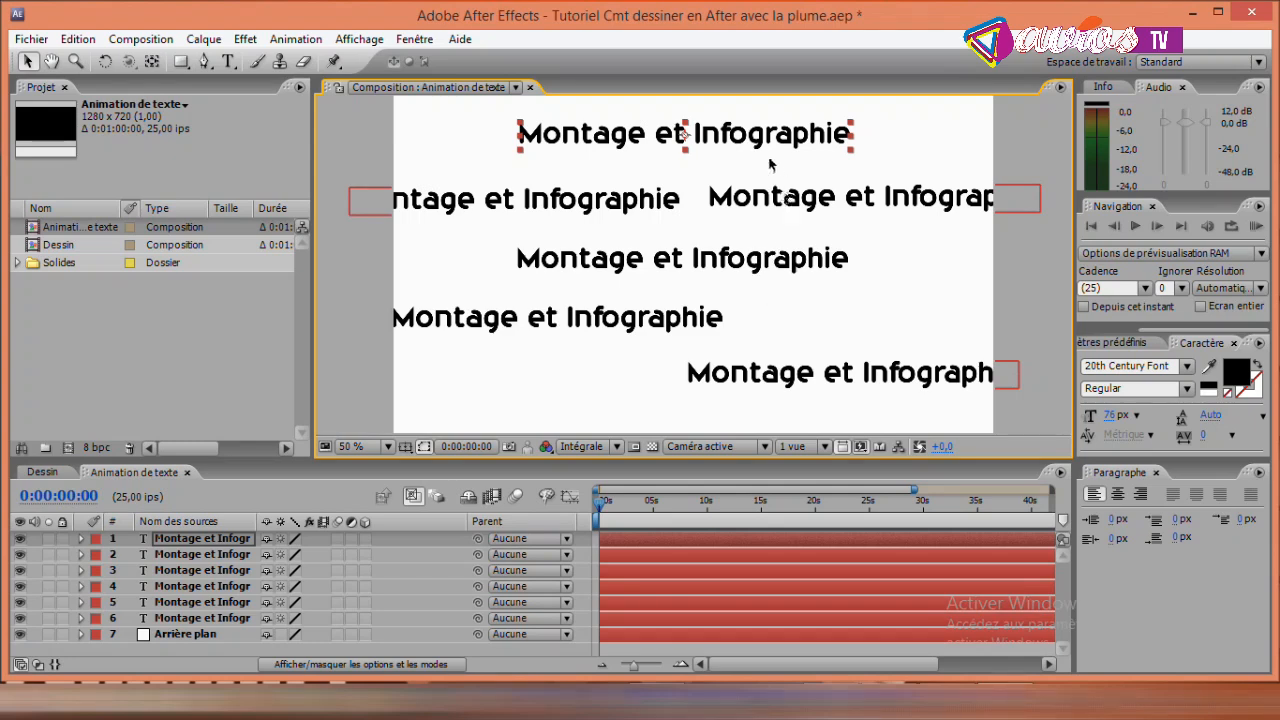
{"action": "left_click_drag", "start_coordinate": [748, 137], "coordinate": [743, 127]}
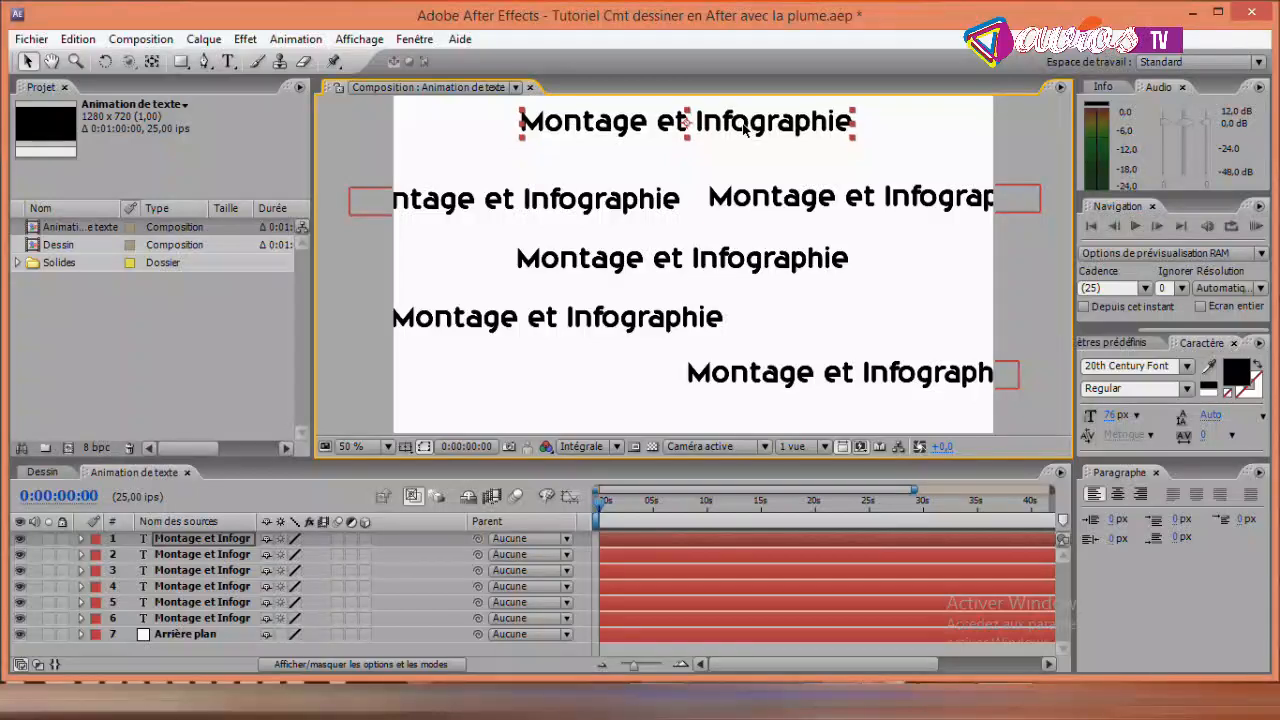
Step: Look through the topmost title layer's Text and Transform properties and show only its Scale property in the timeline
{"action": "left_click", "coordinate": [196, 540]}
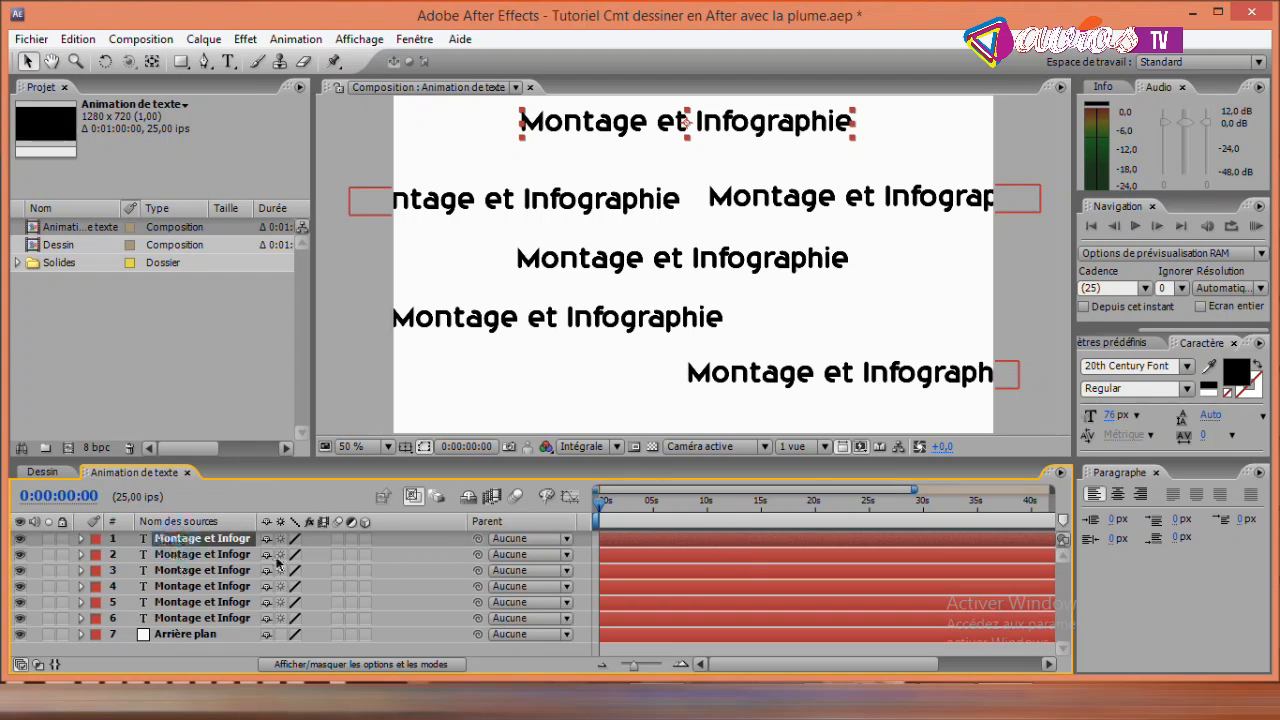
{"action": "left_click", "coordinate": [81, 539]}
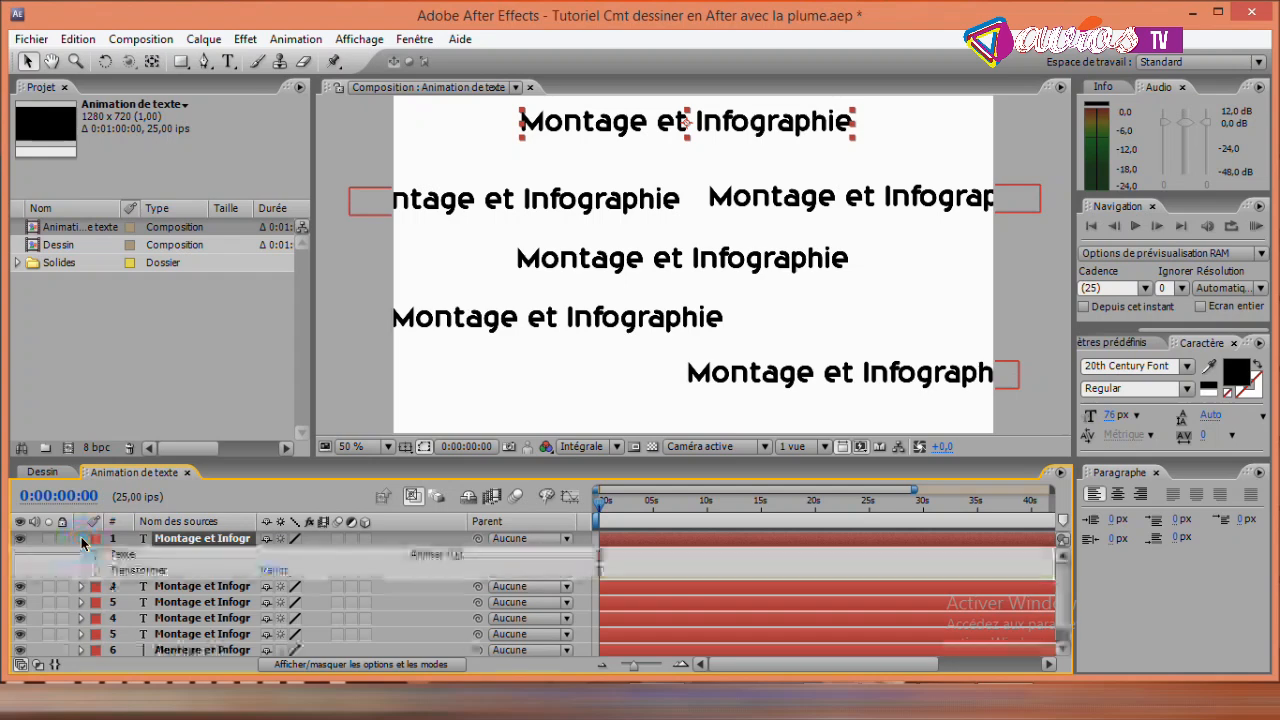
{"action": "left_click", "coordinate": [96, 554]}
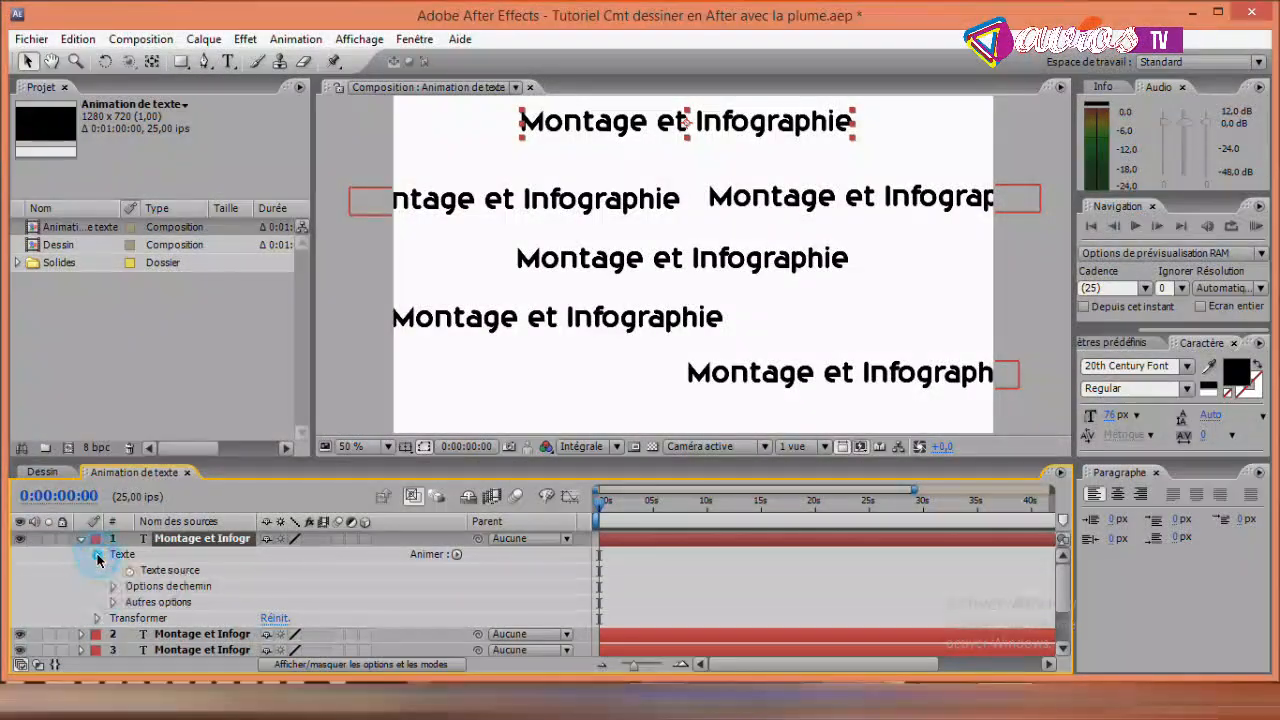
{"action": "left_click", "coordinate": [97, 555]}
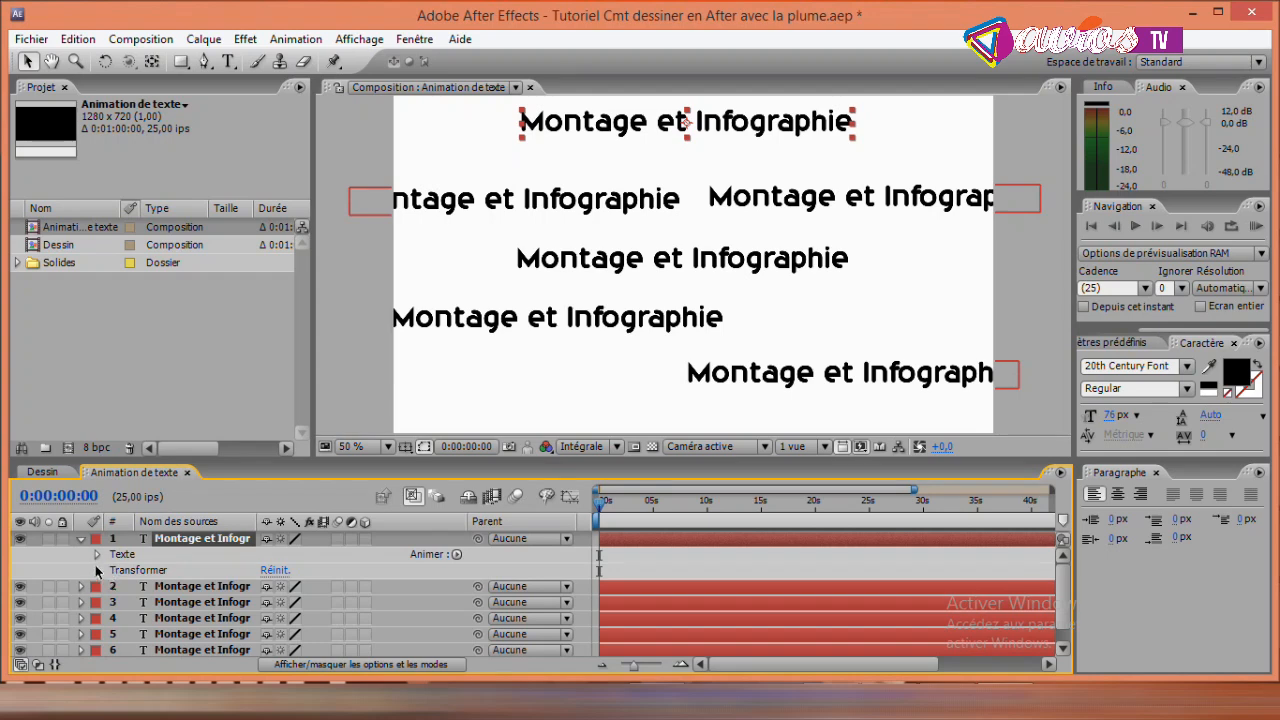
{"action": "left_click", "coordinate": [97, 571]}
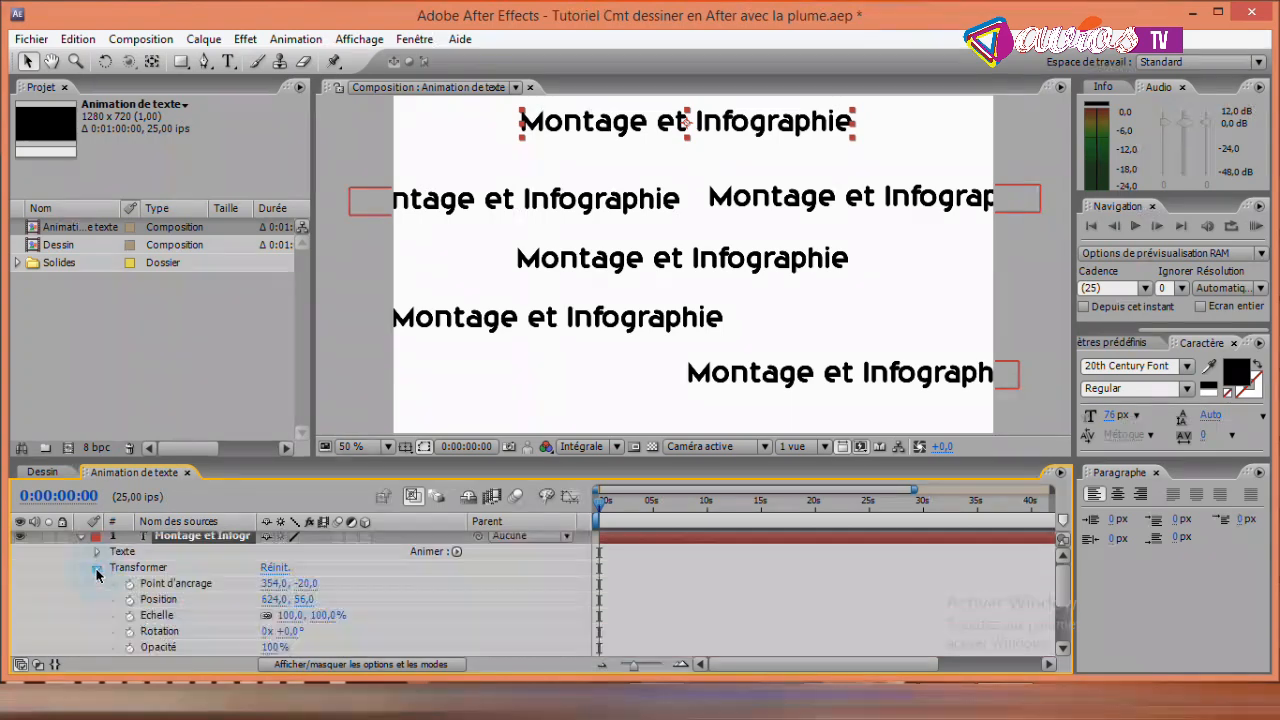
{"action": "left_click", "coordinate": [155, 614]}
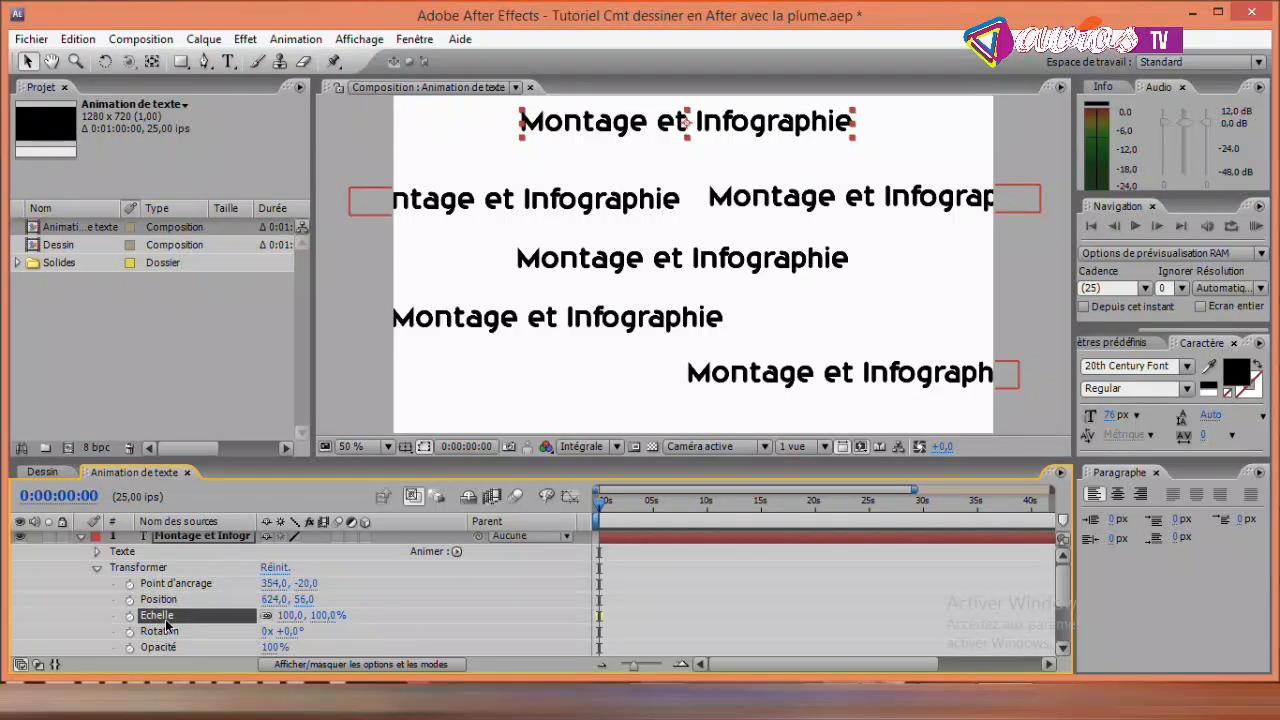
{"action": "left_click", "coordinate": [193, 540]}
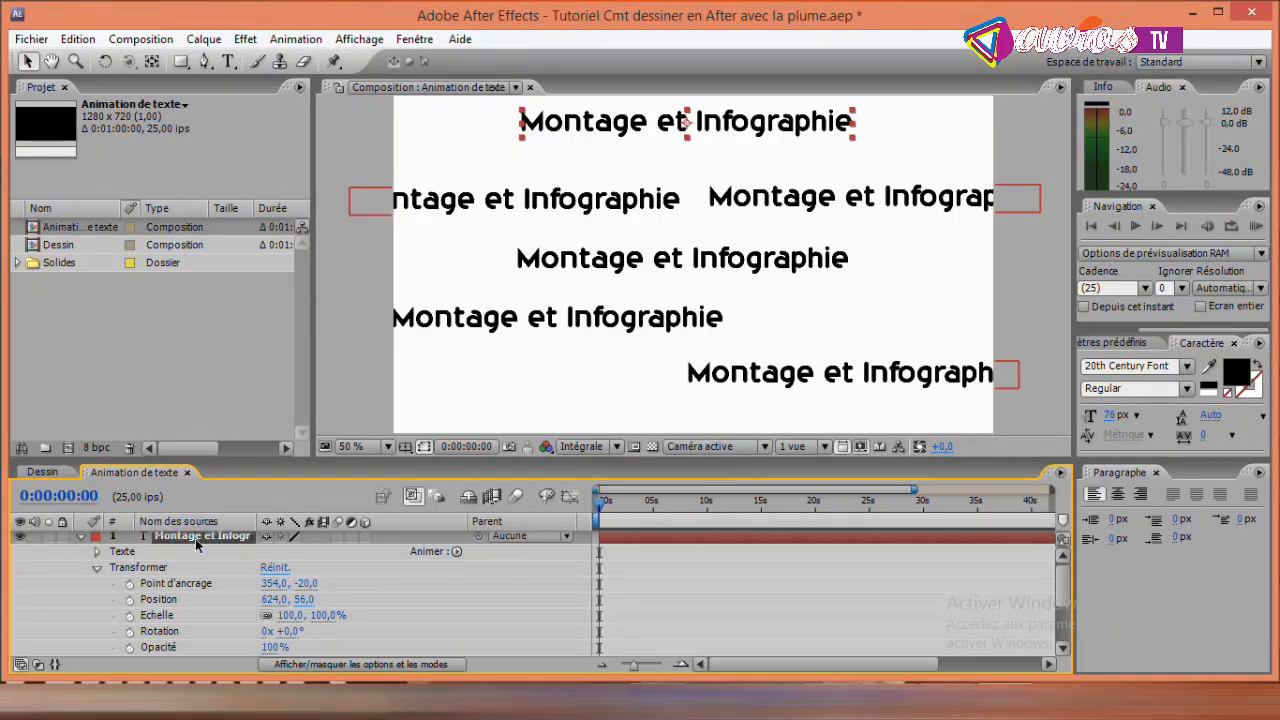
{"action": "key", "text": "s"}
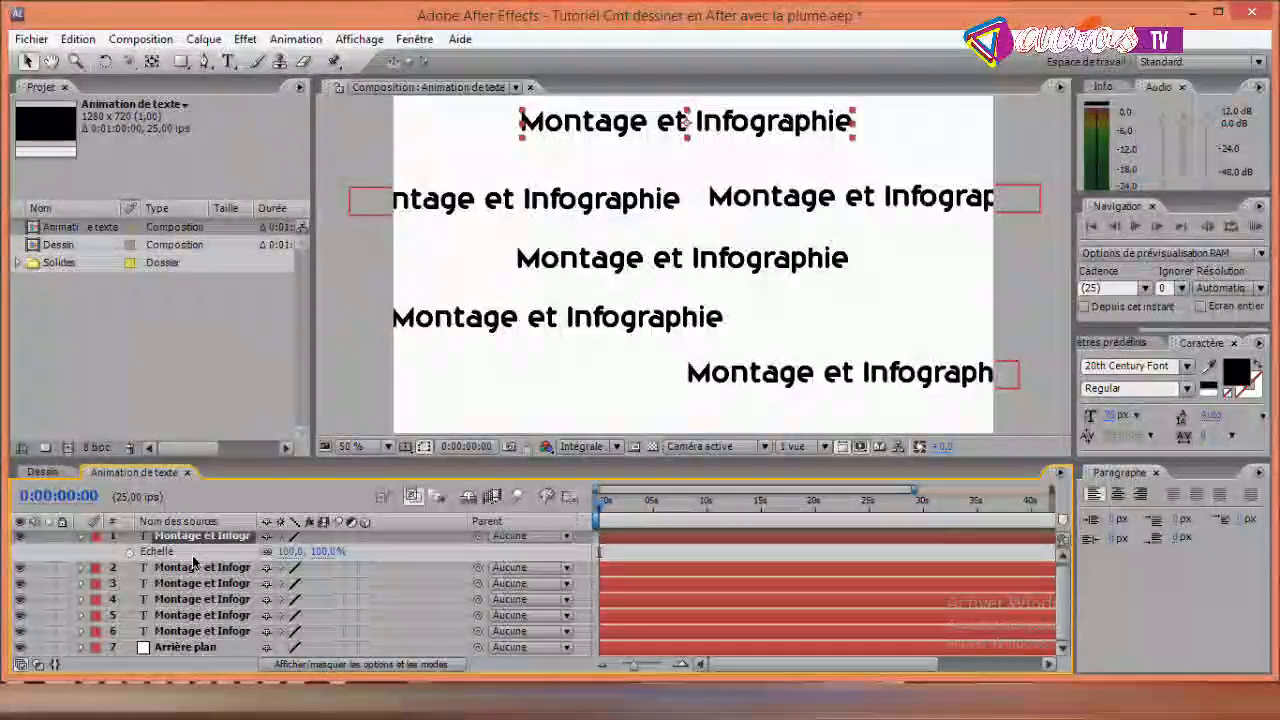
Step: Try animating the top title's scale with keyframes of 75% at 0 seconds and 199% at 30 seconds
{"action": "left_click", "coordinate": [129, 552]}
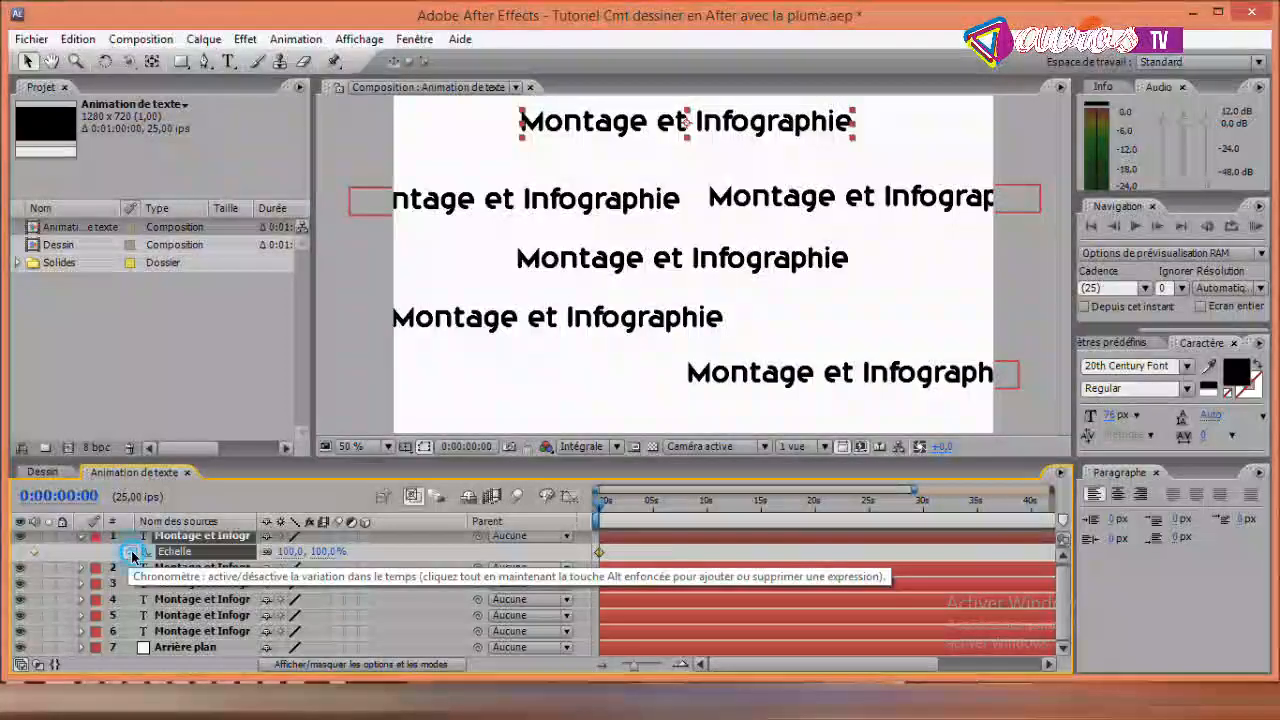
{"action": "left_click", "coordinate": [601, 502]}
{"action": "left_click_drag", "start_coordinate": [627, 508], "coordinate": [922, 500]}
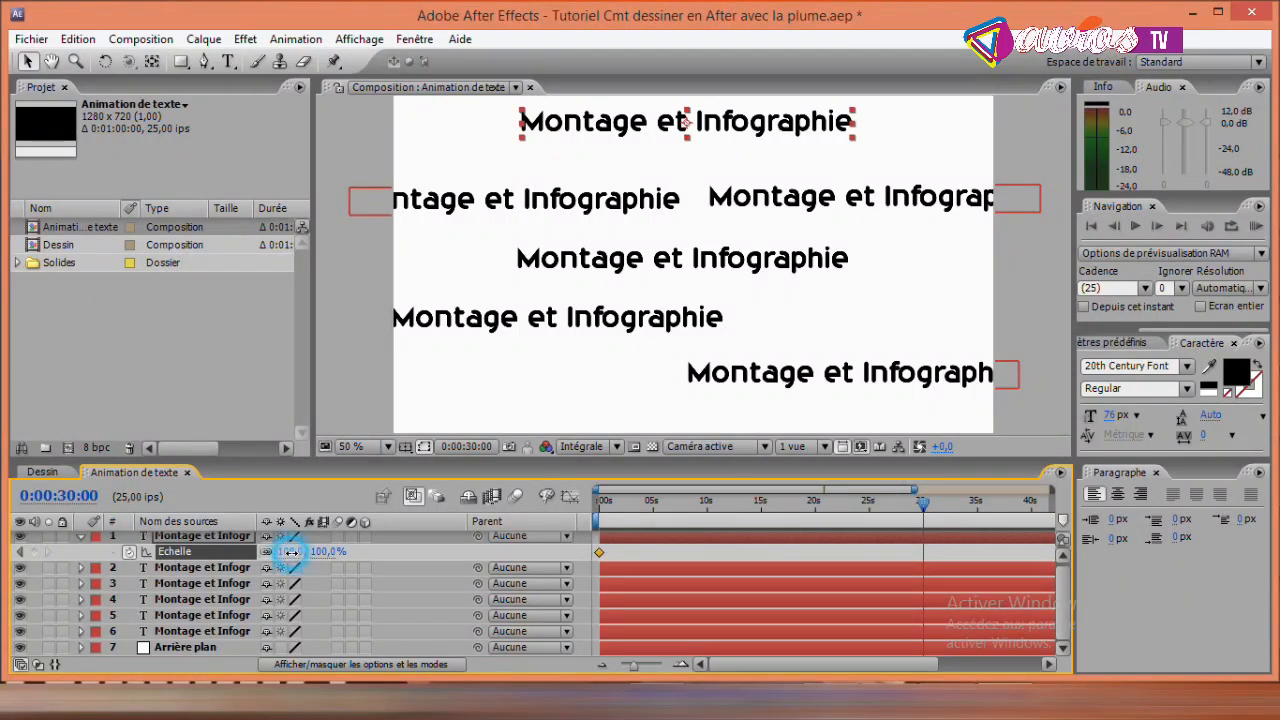
{"action": "left_click_drag", "start_coordinate": [286, 552], "coordinate": [385, 552]}
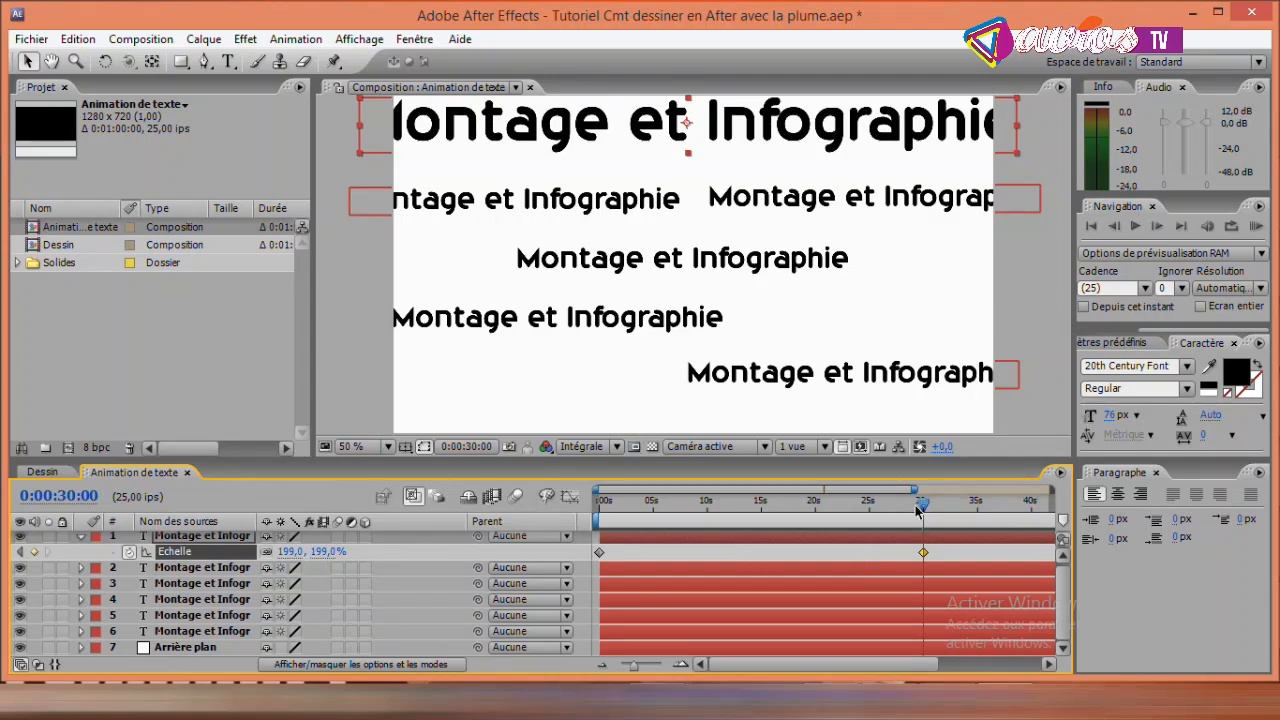
{"action": "left_click_drag", "start_coordinate": [921, 502], "coordinate": [604, 510]}
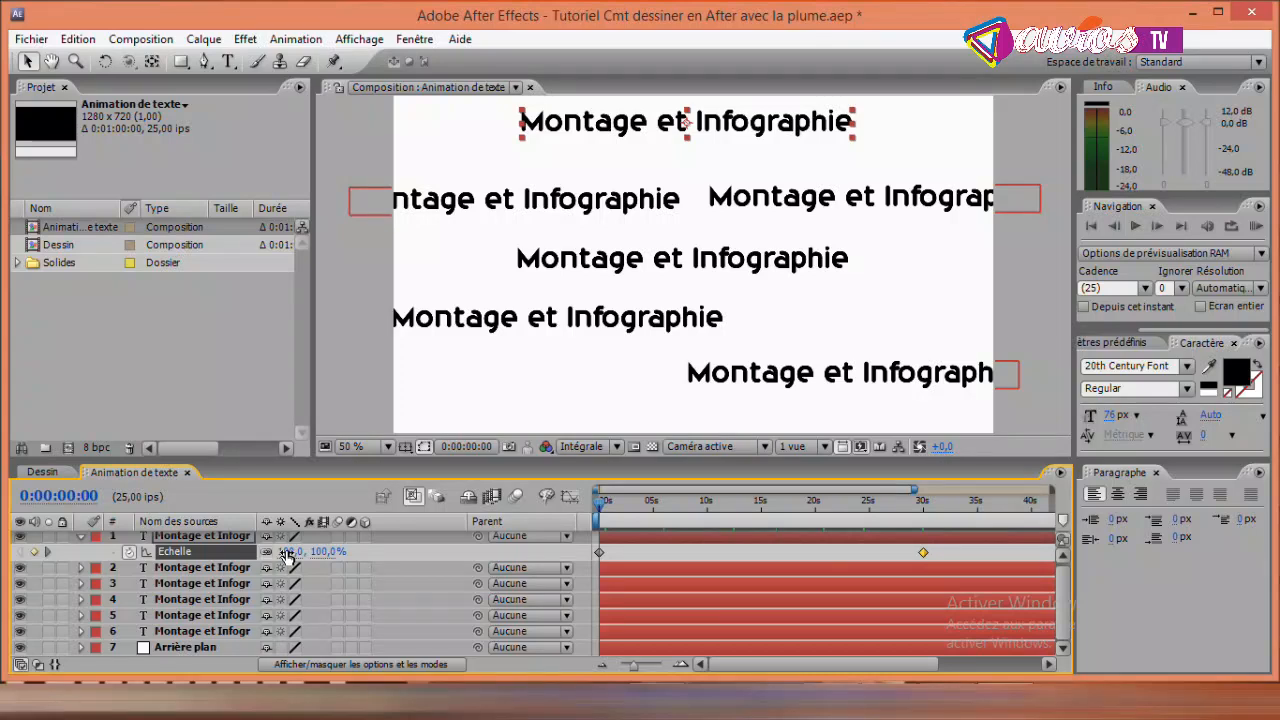
{"action": "left_click_drag", "start_coordinate": [289, 553], "coordinate": [259, 551]}
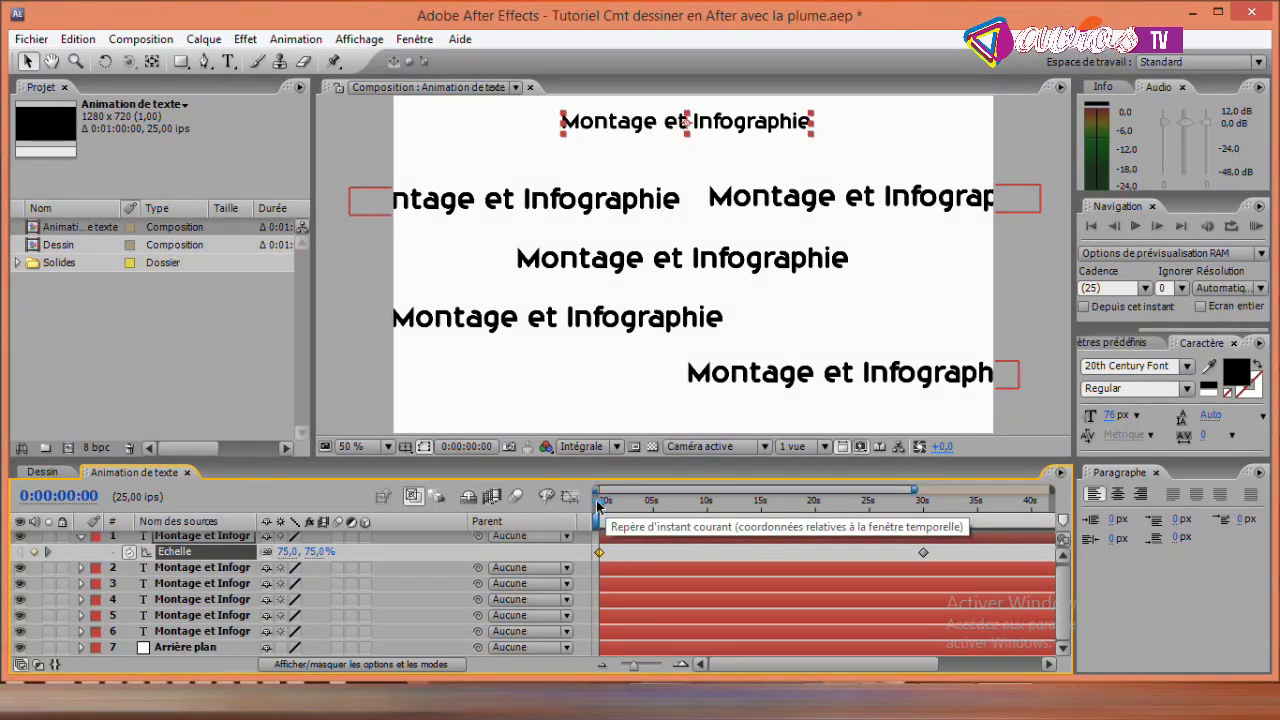
Step: Scrub through the top title's scale animation and undo its keyframes
{"action": "left_click_drag", "start_coordinate": [598, 508], "coordinate": [920, 508]}
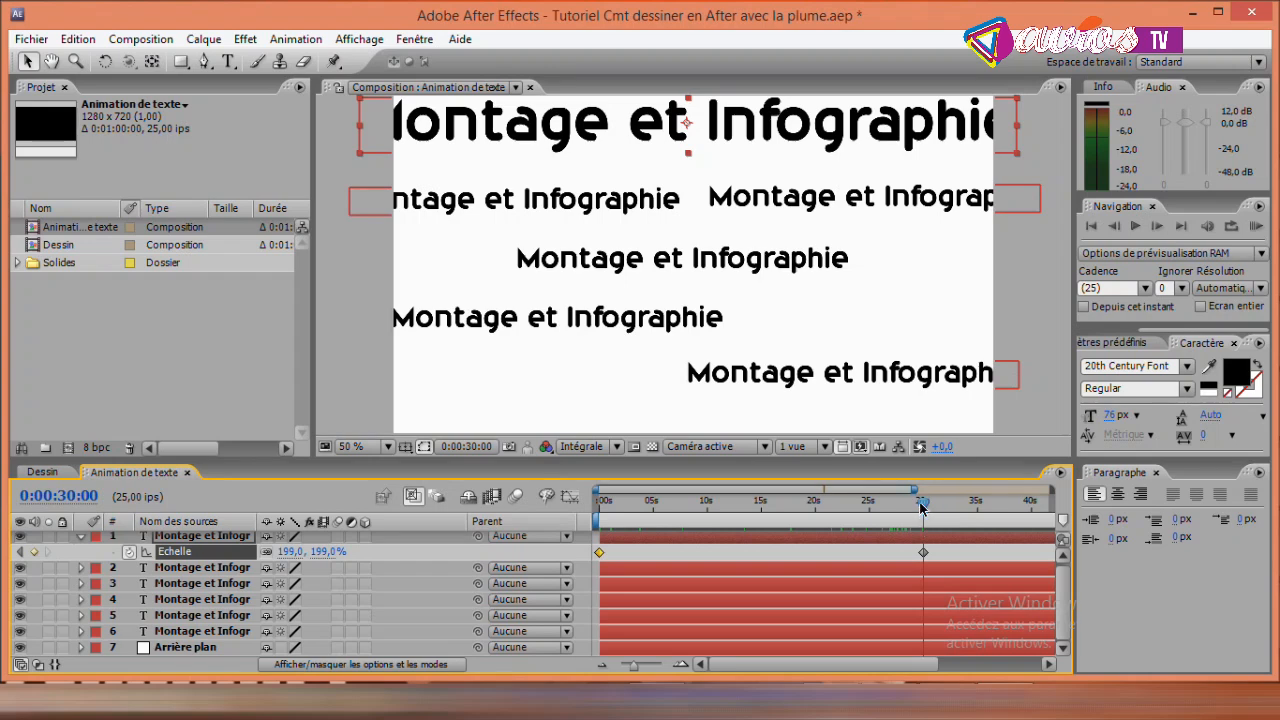
{"action": "left_click_drag", "start_coordinate": [924, 524], "coordinate": [768, 522]}
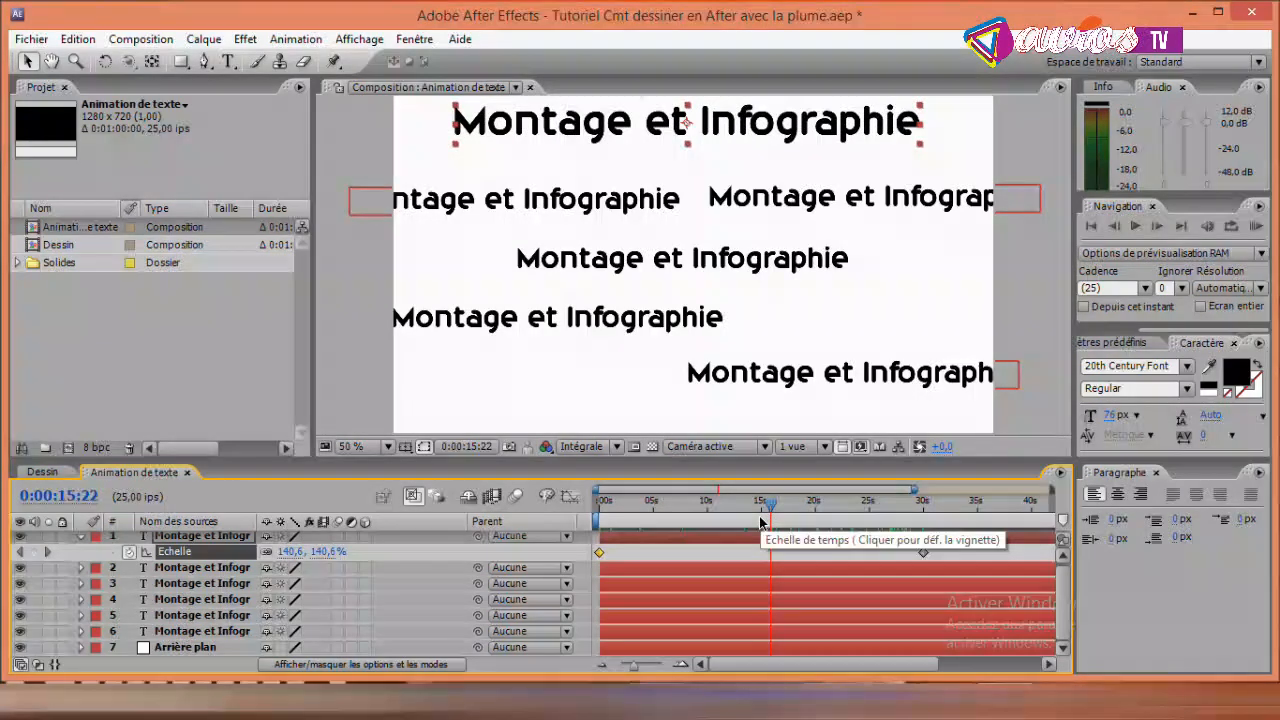
{"action": "key", "text": "k"}
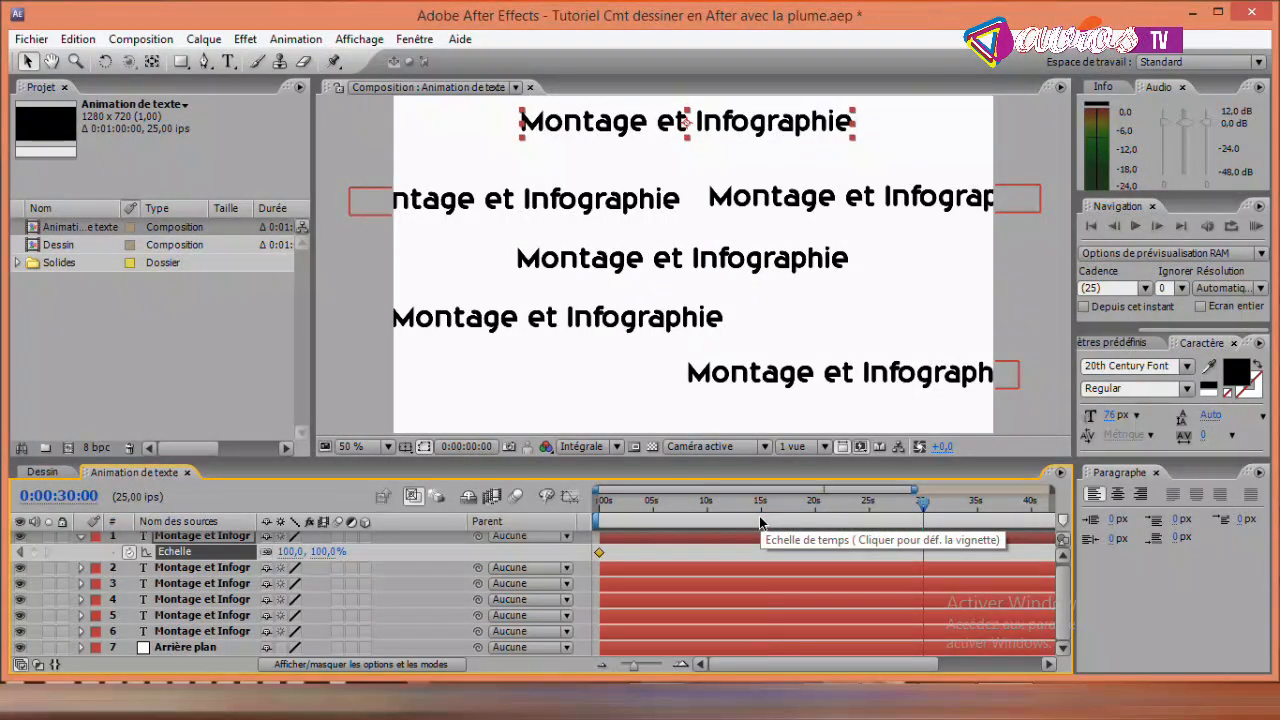
{"action": "key", "text": "ctrl+z"}
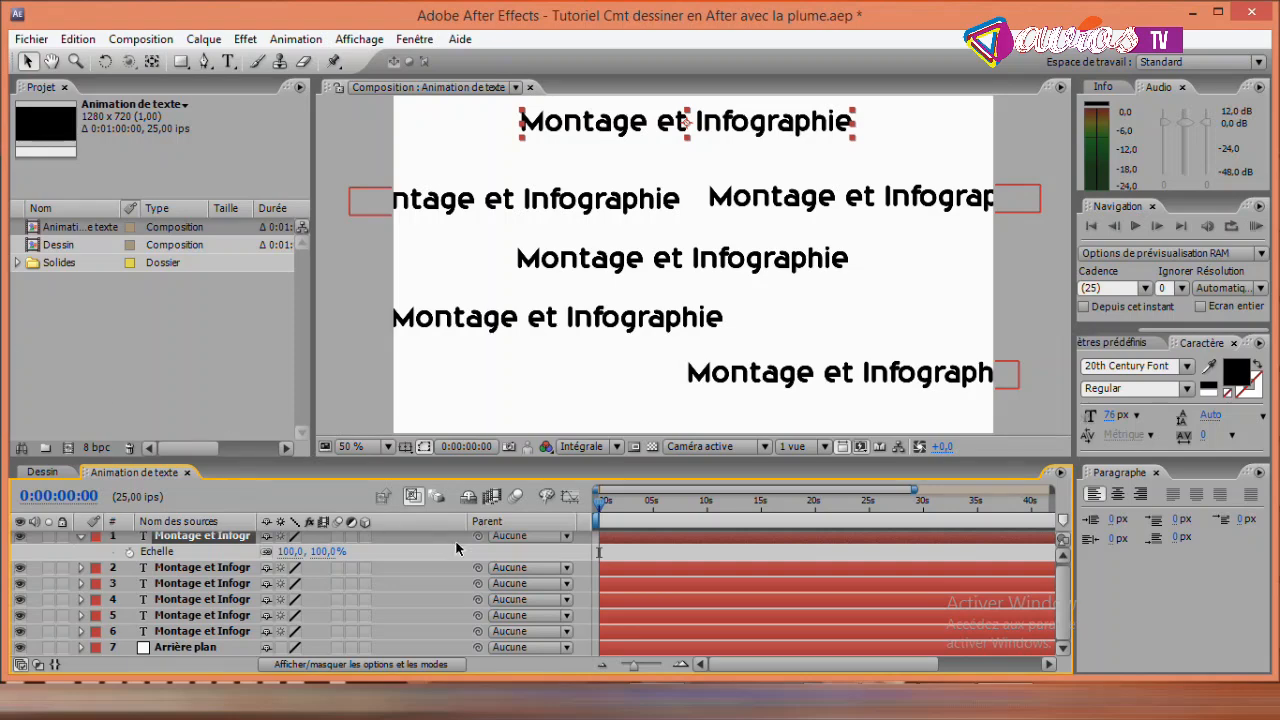
Step: Enable Scale keyframing on the top title layer at 0 seconds and set the starting scale to 75%
{"action": "left_click_drag", "start_coordinate": [600, 506], "coordinate": [569, 496]}
{"action": "left_click_drag", "start_coordinate": [601, 510], "coordinate": [597, 510]}
{"action": "left_click", "coordinate": [129, 552]}
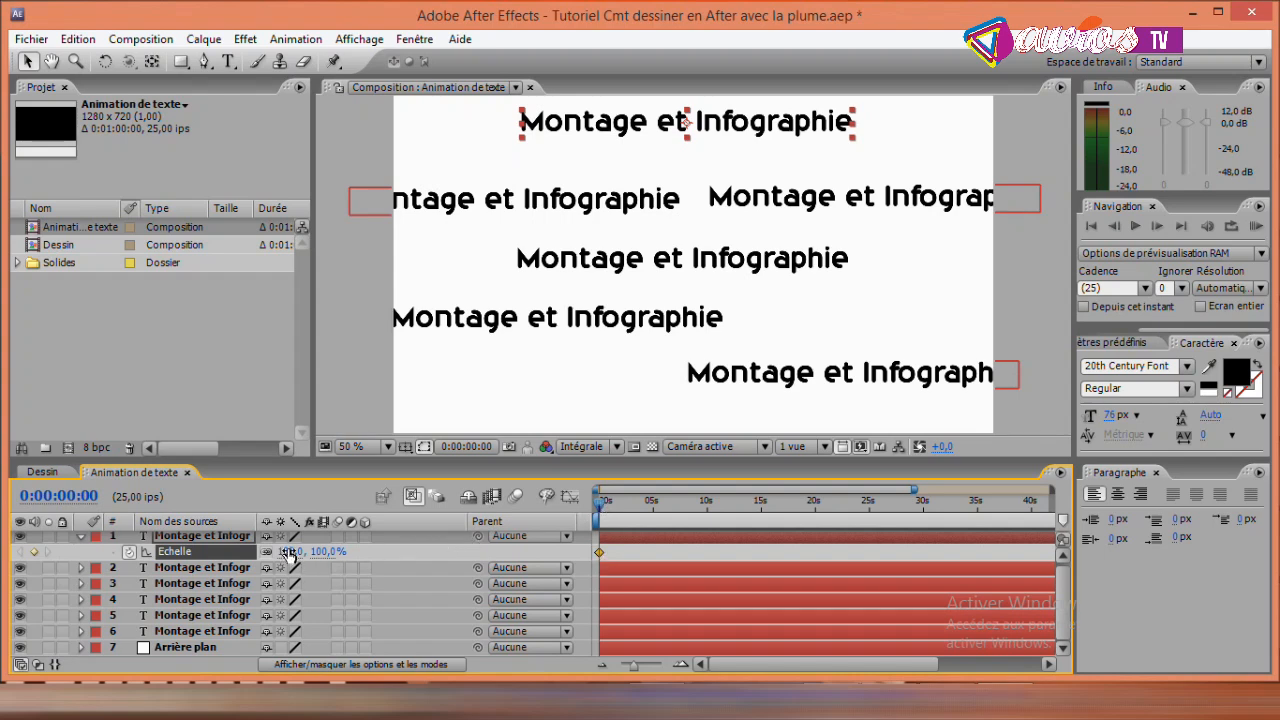
{"action": "left_click", "coordinate": [288, 553]}
{"action": "type", "text": "75"}
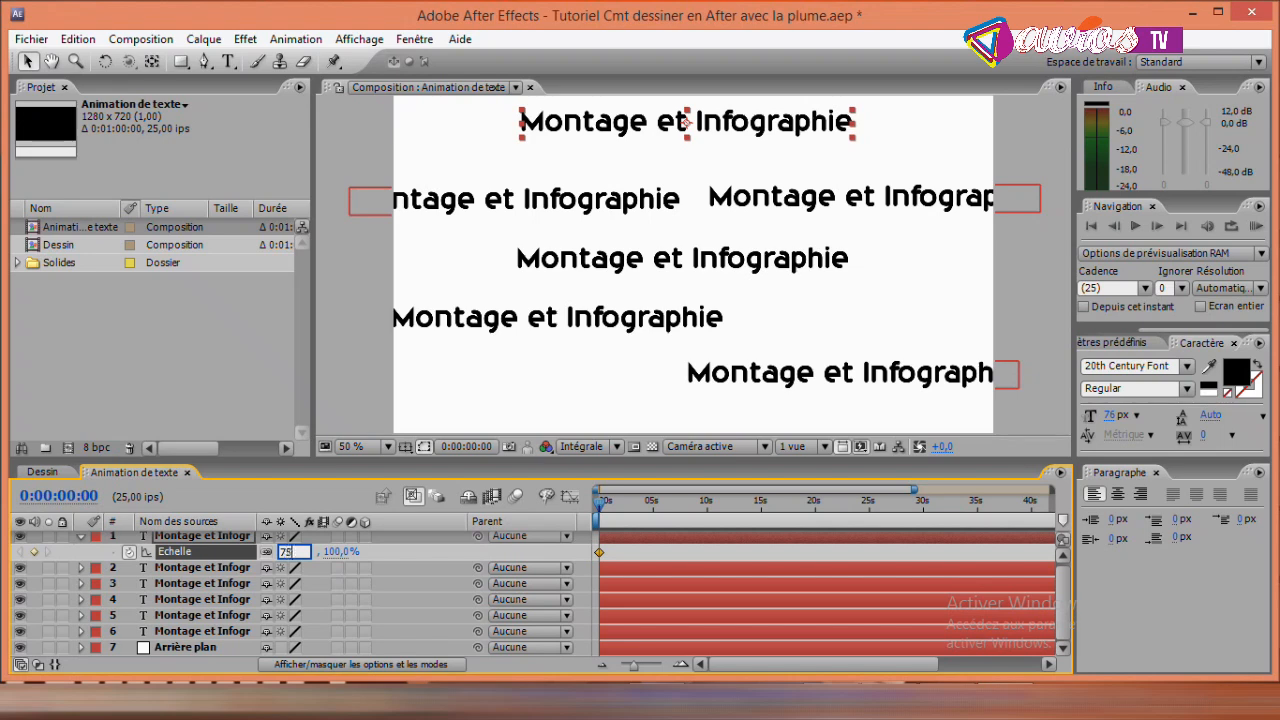
{"action": "key", "text": "Return"}
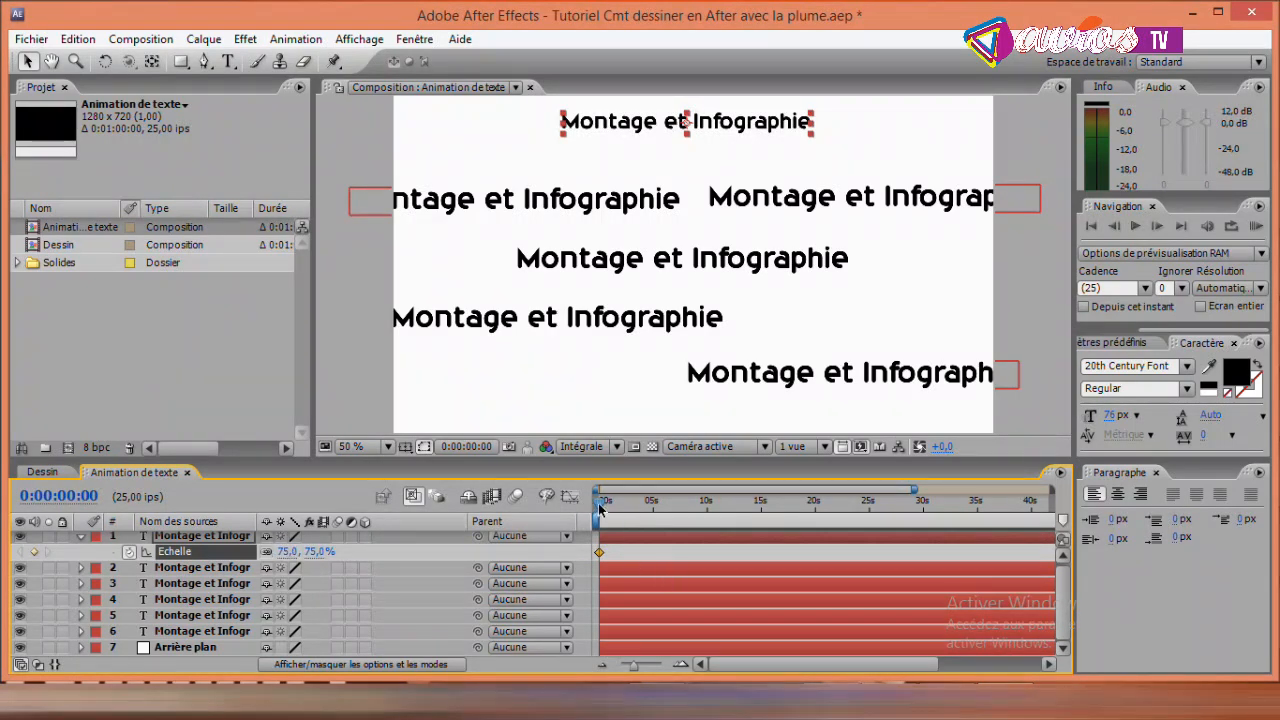
Step: Add a Scale keyframe of 200% at 30 seconds on the top title layer and scrub back to preview the growth
{"action": "left_click_drag", "start_coordinate": [600, 508], "coordinate": [924, 518]}
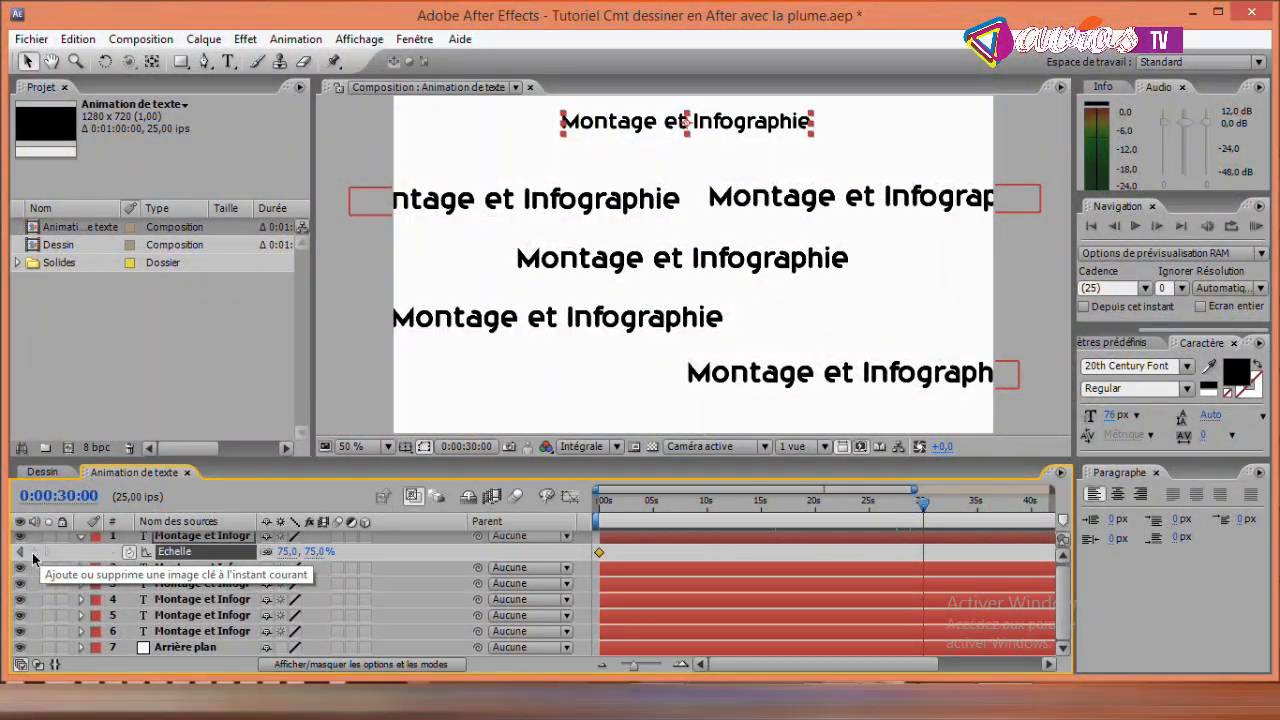
{"action": "left_click", "coordinate": [33, 554]}
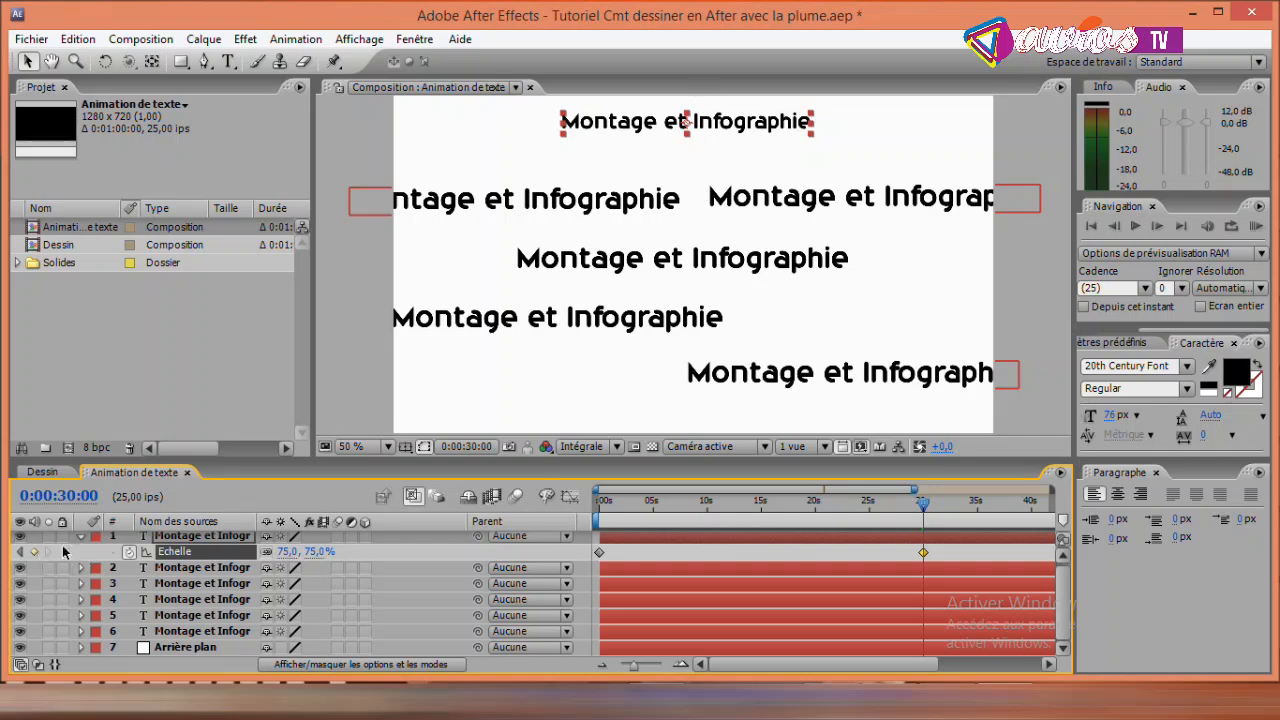
{"action": "left_click", "coordinate": [288, 552]}
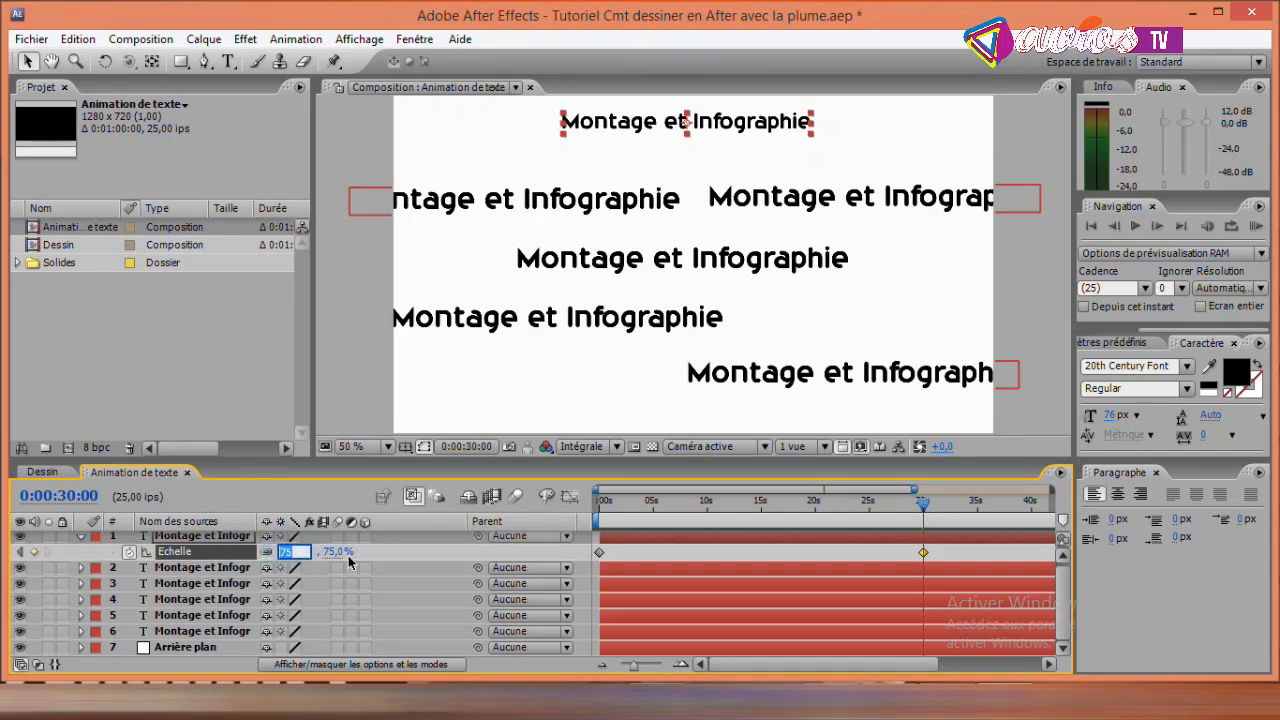
{"action": "type", "text": "200"}
{"action": "key", "text": "Return"}
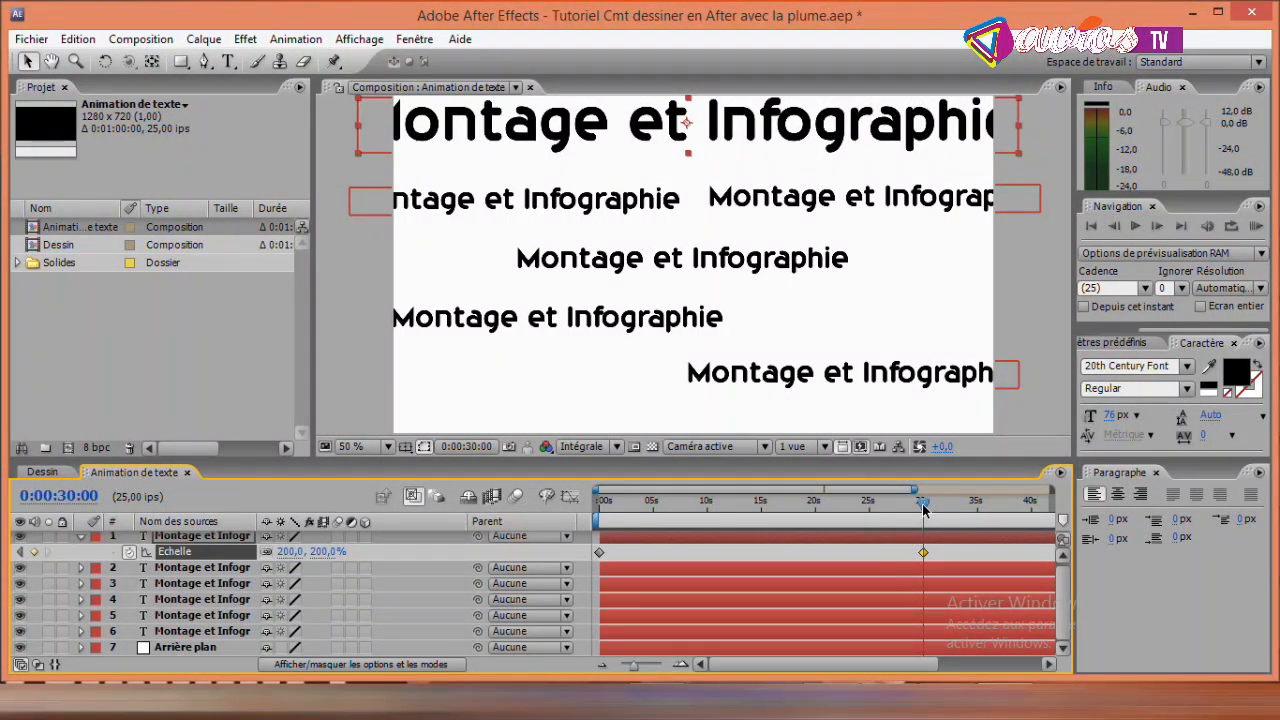
{"action": "left_click_drag", "start_coordinate": [922, 510], "coordinate": [697, 510]}
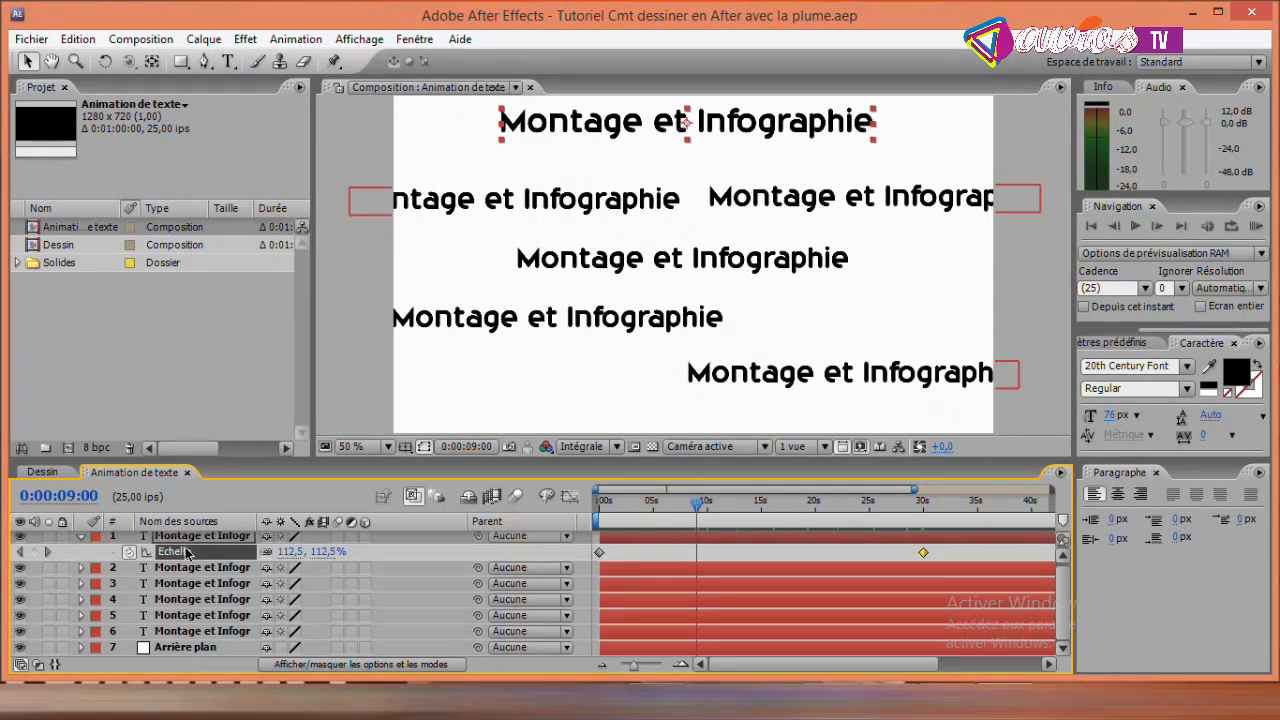
Step: Animate the second title layer's scale from 100% at 0 seconds to 145% at 30 seconds
{"action": "mouse_move", "coordinate": [1058, 585]}
{"action": "left_mouse_down"}
{"action": "mouse_move", "coordinate": [1062, 573]}
{"action": "mouse_move", "coordinate": [1069, 607]}
{"action": "mouse_move", "coordinate": [1064, 571]}
{"action": "left_mouse_up"}
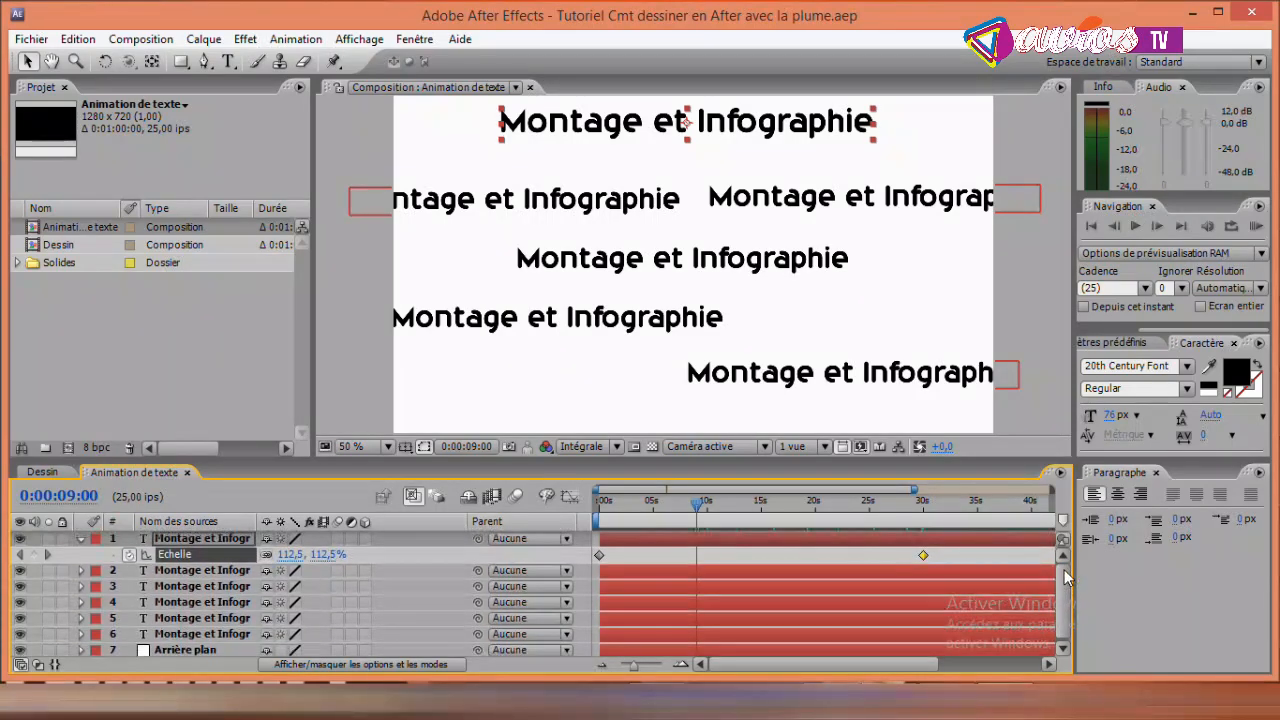
{"action": "left_click", "coordinate": [202, 572]}
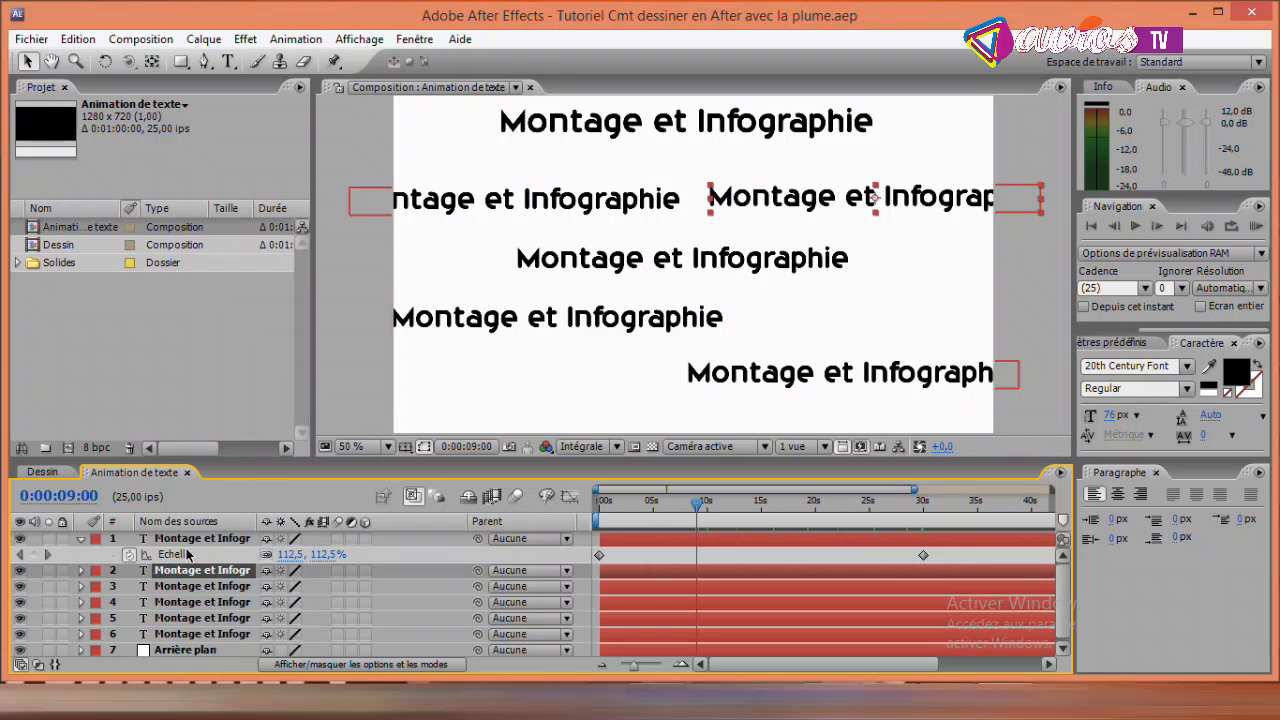
{"action": "left_click_drag", "start_coordinate": [698, 517], "coordinate": [557, 526]}
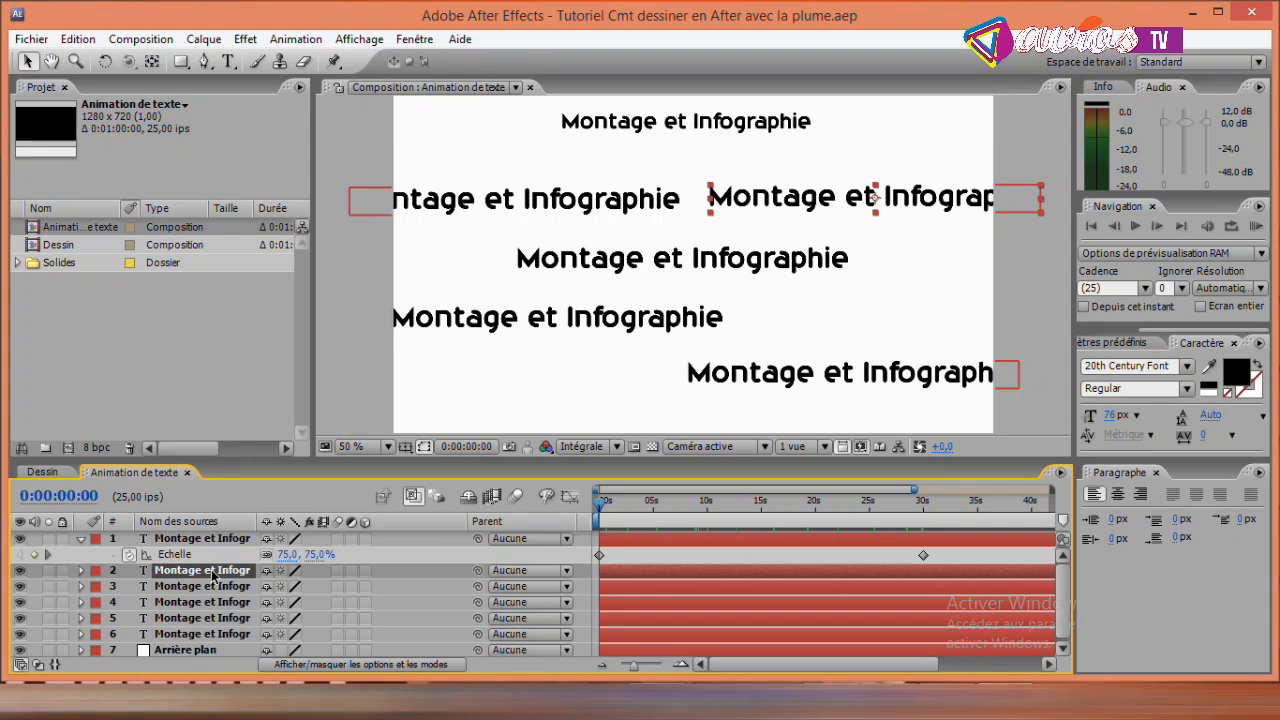
{"action": "key", "text": "s"}
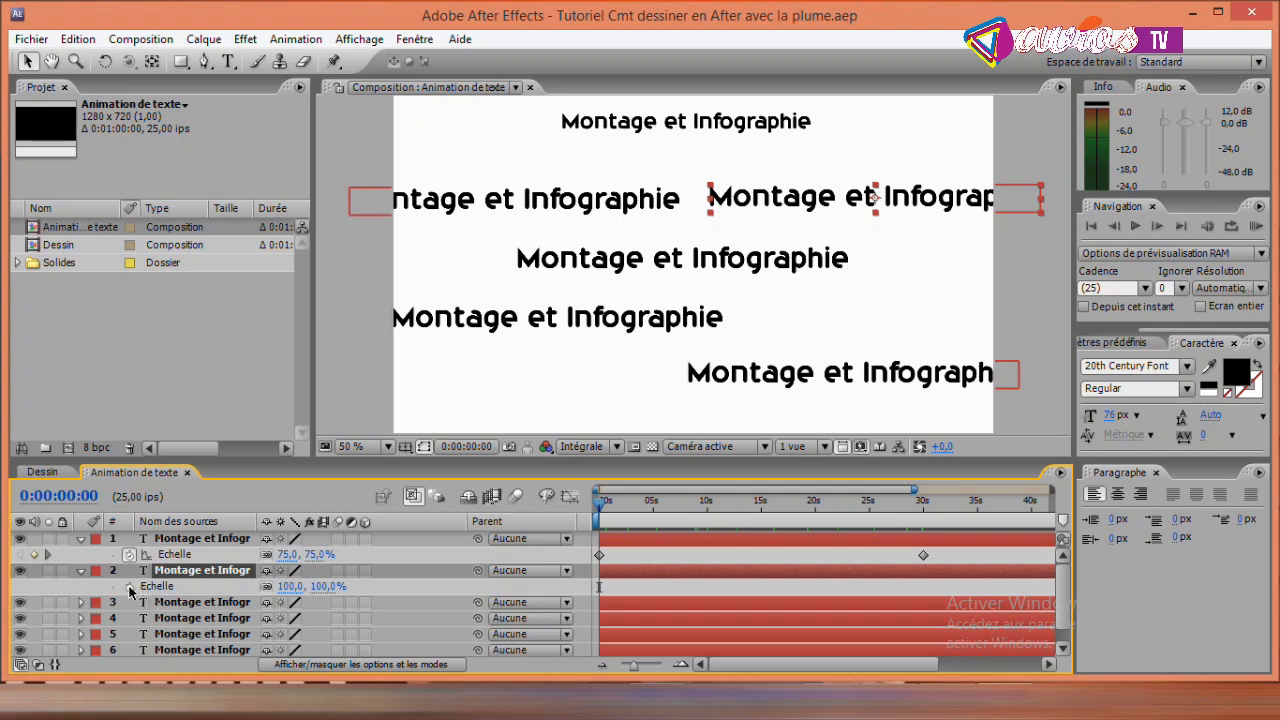
{"action": "left_click", "coordinate": [129, 586]}
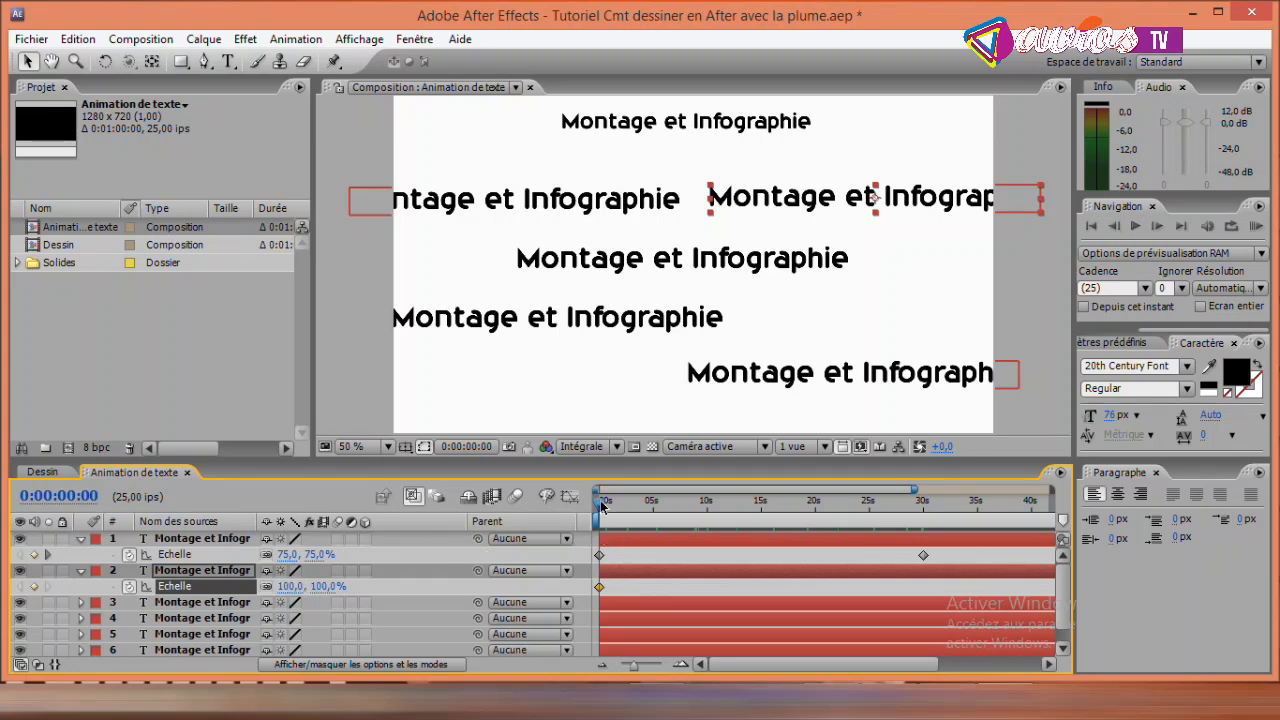
{"action": "left_click_drag", "start_coordinate": [601, 507], "coordinate": [922, 524]}
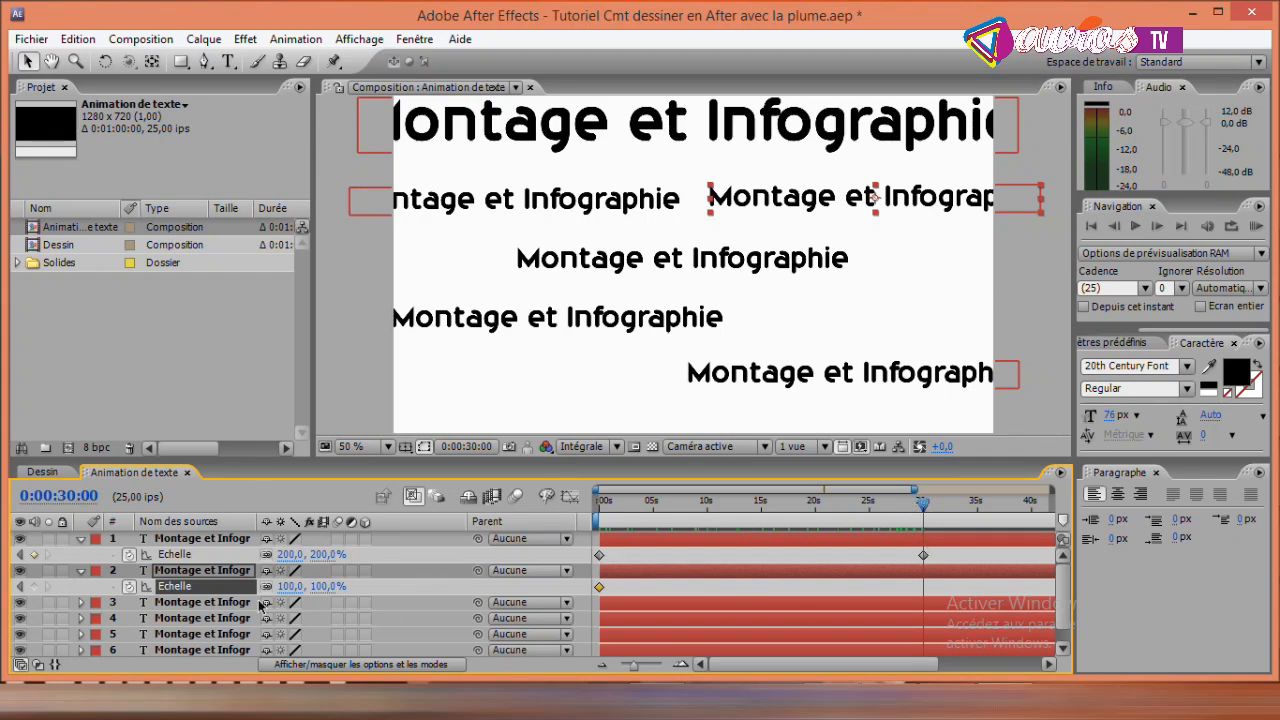
{"action": "left_click_drag", "start_coordinate": [292, 586], "coordinate": [328, 586]}
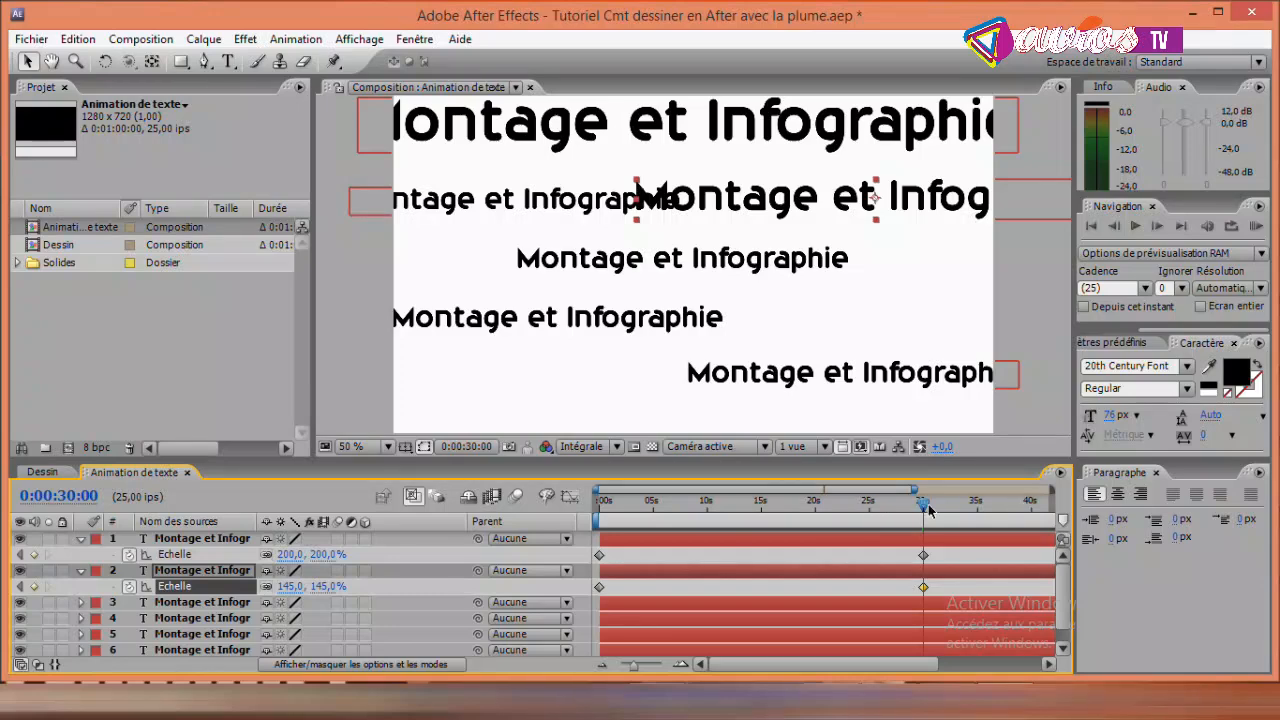
Step: Enable Scale keyframing on the third title layer at 0 seconds and set its starting scale to 72%
{"action": "left_click_drag", "start_coordinate": [923, 507], "coordinate": [536, 510]}
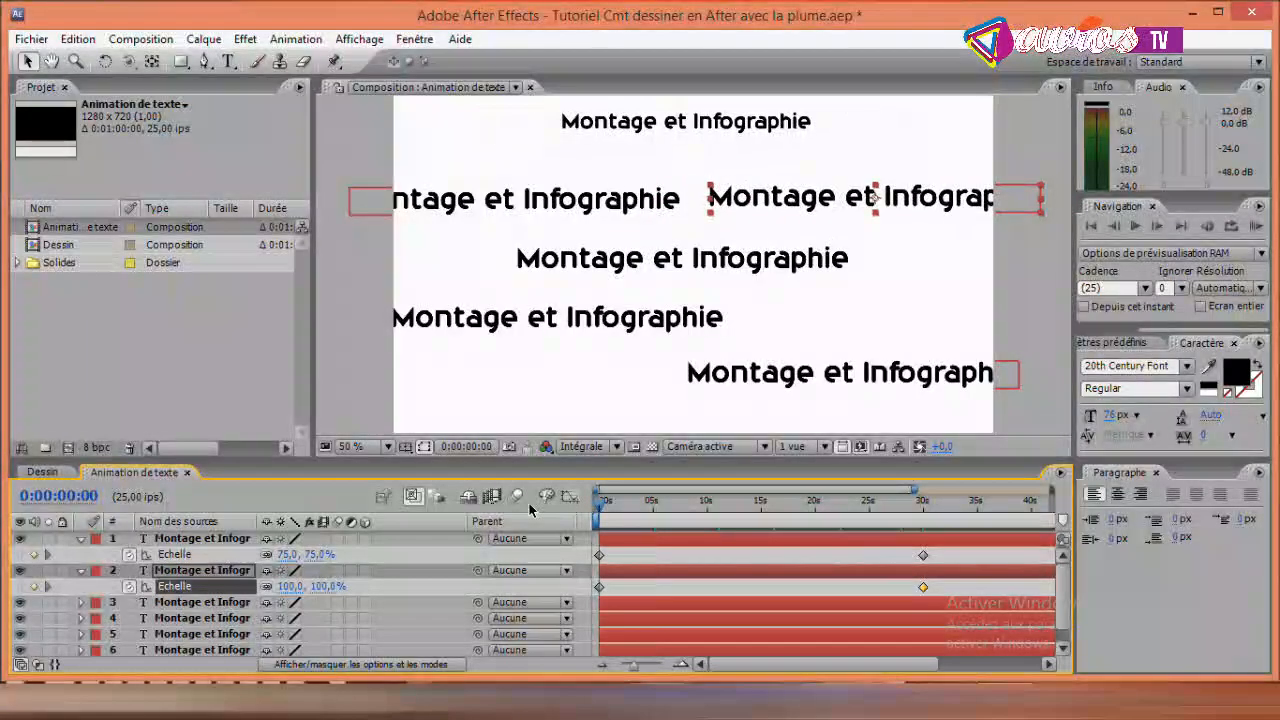
{"action": "left_click", "coordinate": [181, 604]}
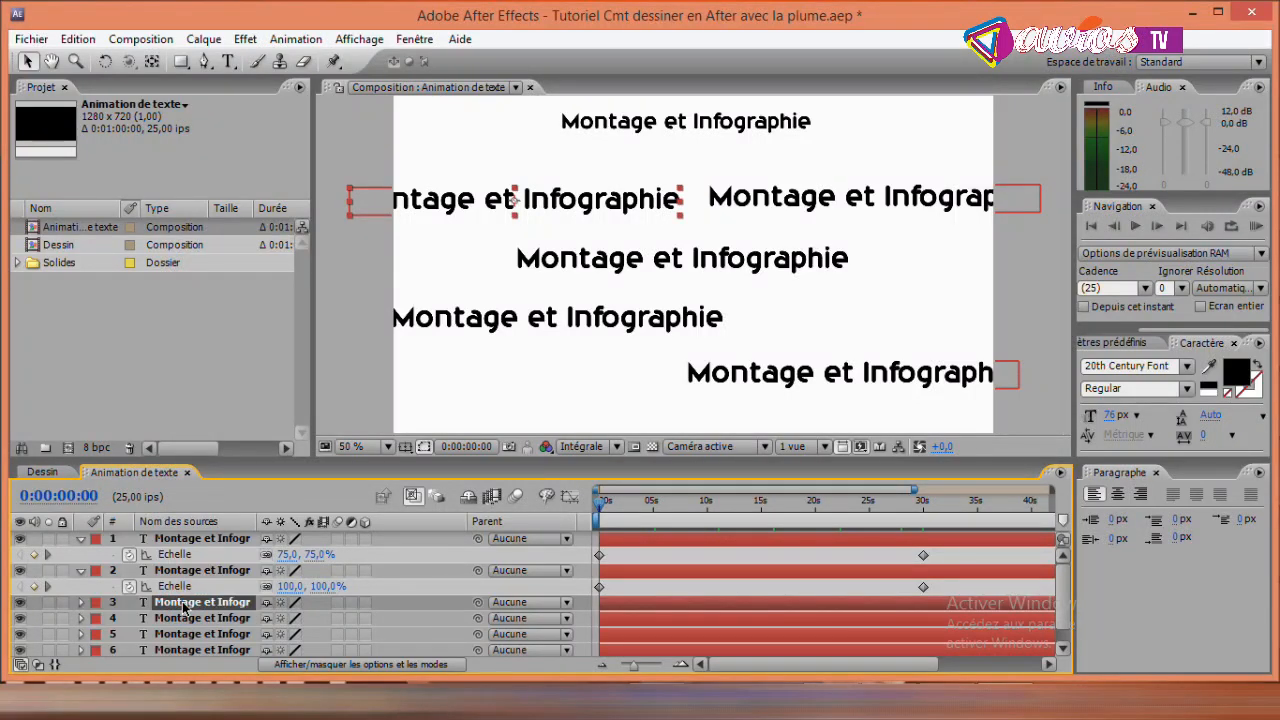
{"action": "key", "text": "s"}
{"action": "left_click", "coordinate": [129, 618]}
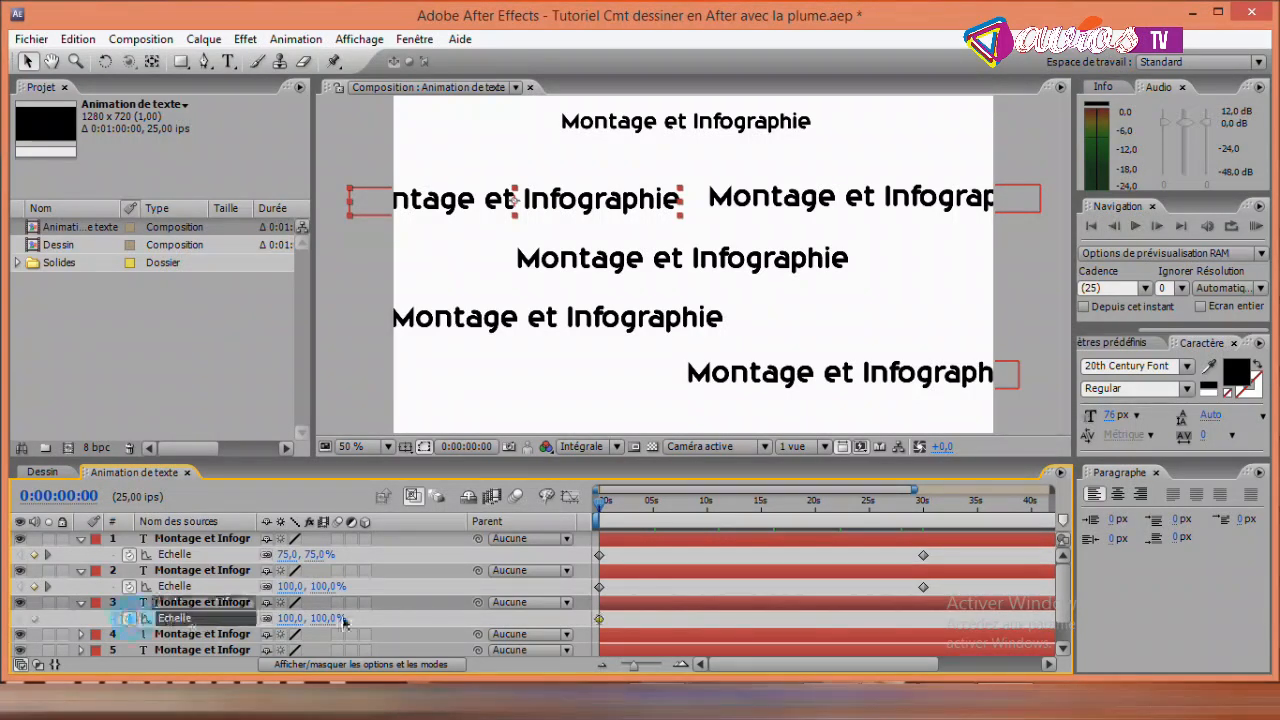
{"action": "left_click_drag", "start_coordinate": [296, 625], "coordinate": [258, 617]}
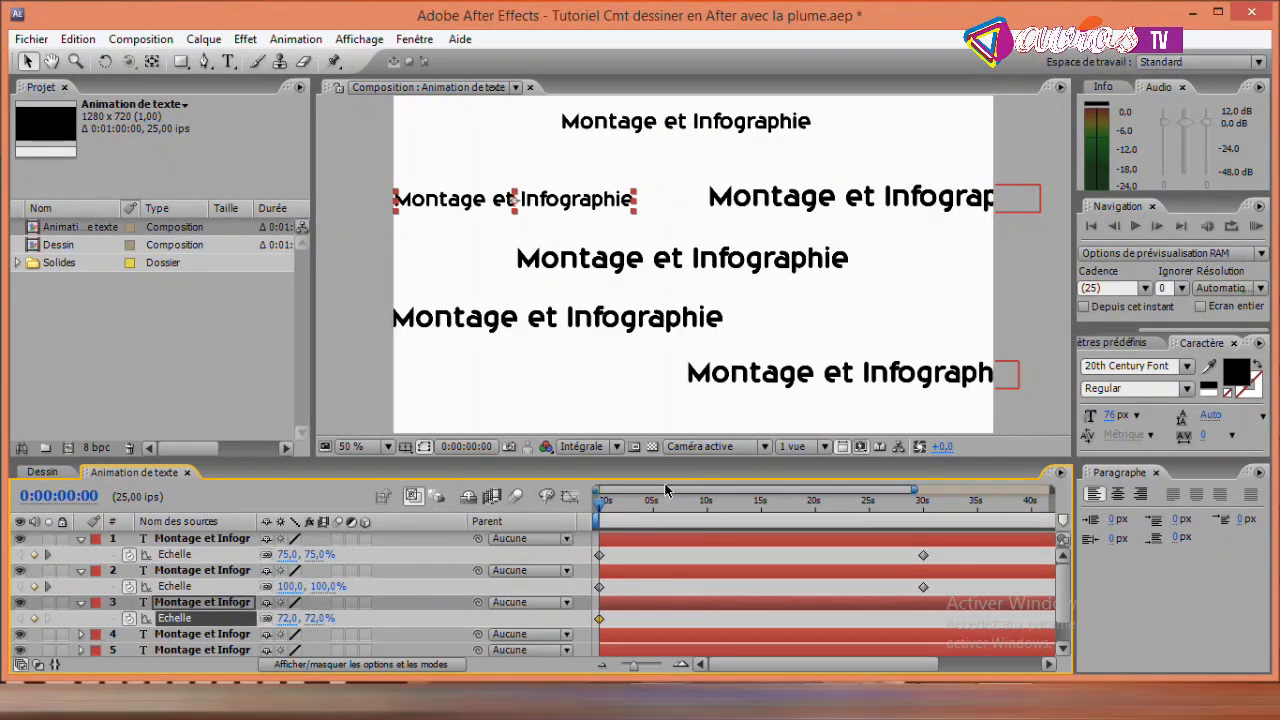
Step: Add a Scale keyframe at 30 seconds on the third title layer, trying 128% before settling on 72%
{"action": "left_click_drag", "start_coordinate": [600, 502], "coordinate": [930, 527]}
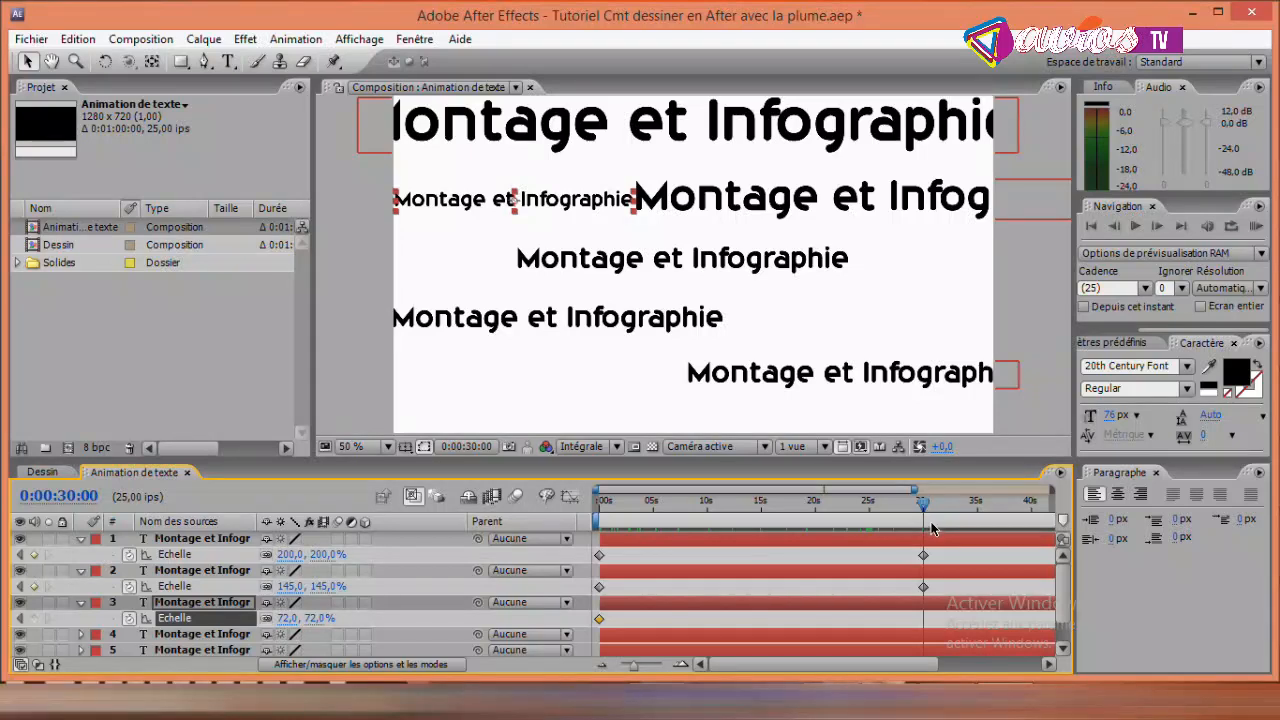
{"action": "left_click_drag", "start_coordinate": [287, 617], "coordinate": [340, 618]}
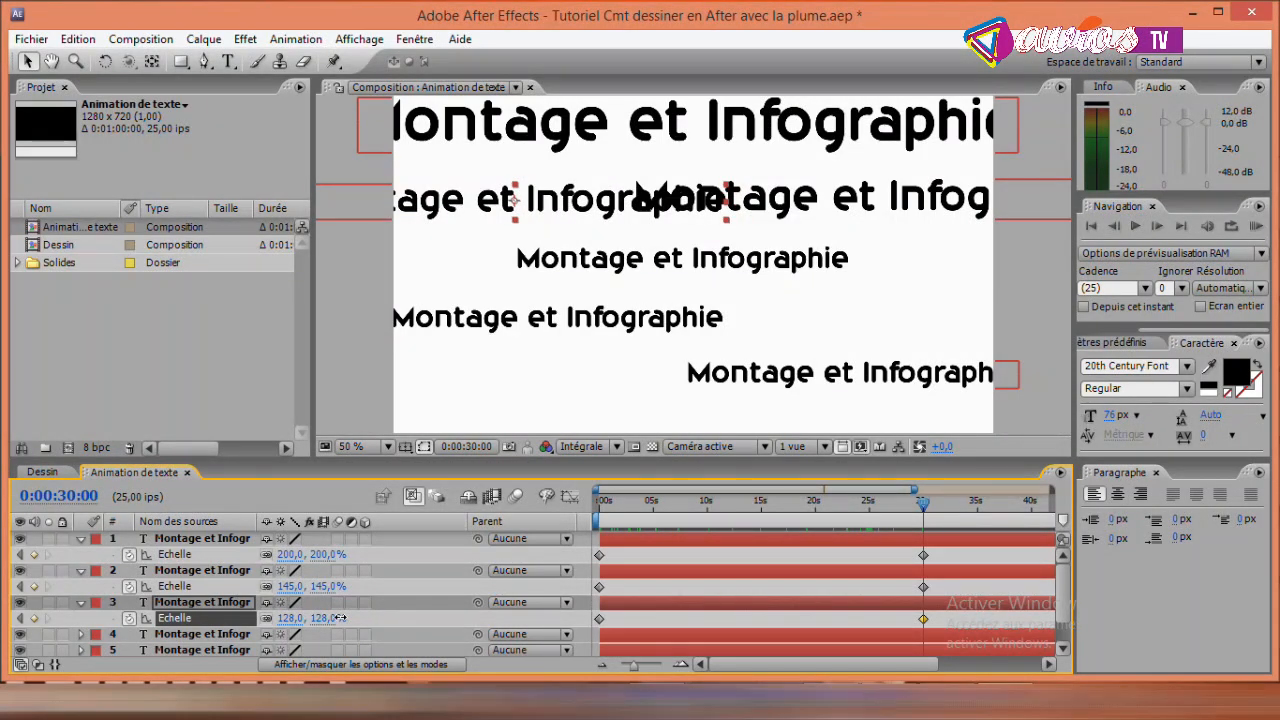
{"action": "left_click_drag", "start_coordinate": [340, 618], "coordinate": [269, 600]}
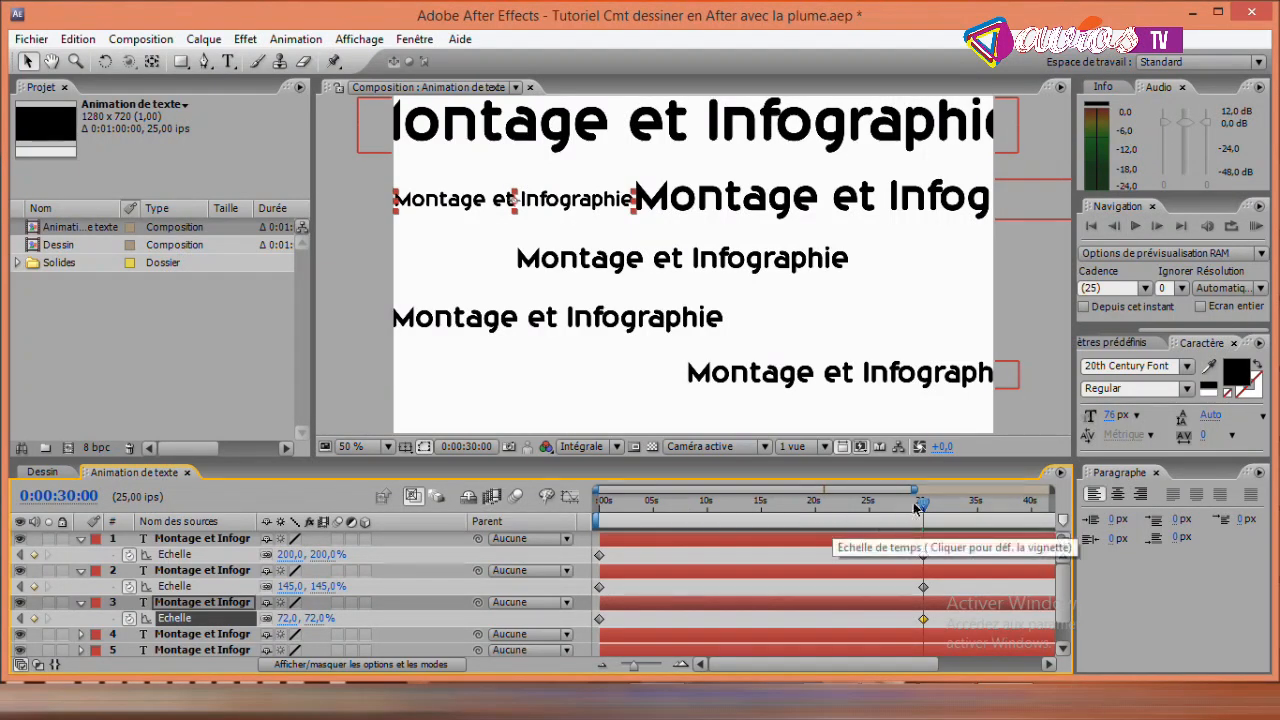
Step: Set the third title layer's starting scale to 53% at 0 seconds and scrub through the timeline to preview its growth
{"action": "mouse_move", "coordinate": [929, 508]}
{"action": "left_mouse_down"}
{"action": "mouse_move", "coordinate": [560, 508]}
{"action": "mouse_move", "coordinate": [929, 530]}
{"action": "left_mouse_up"}
{"action": "key", "text": "Home"}
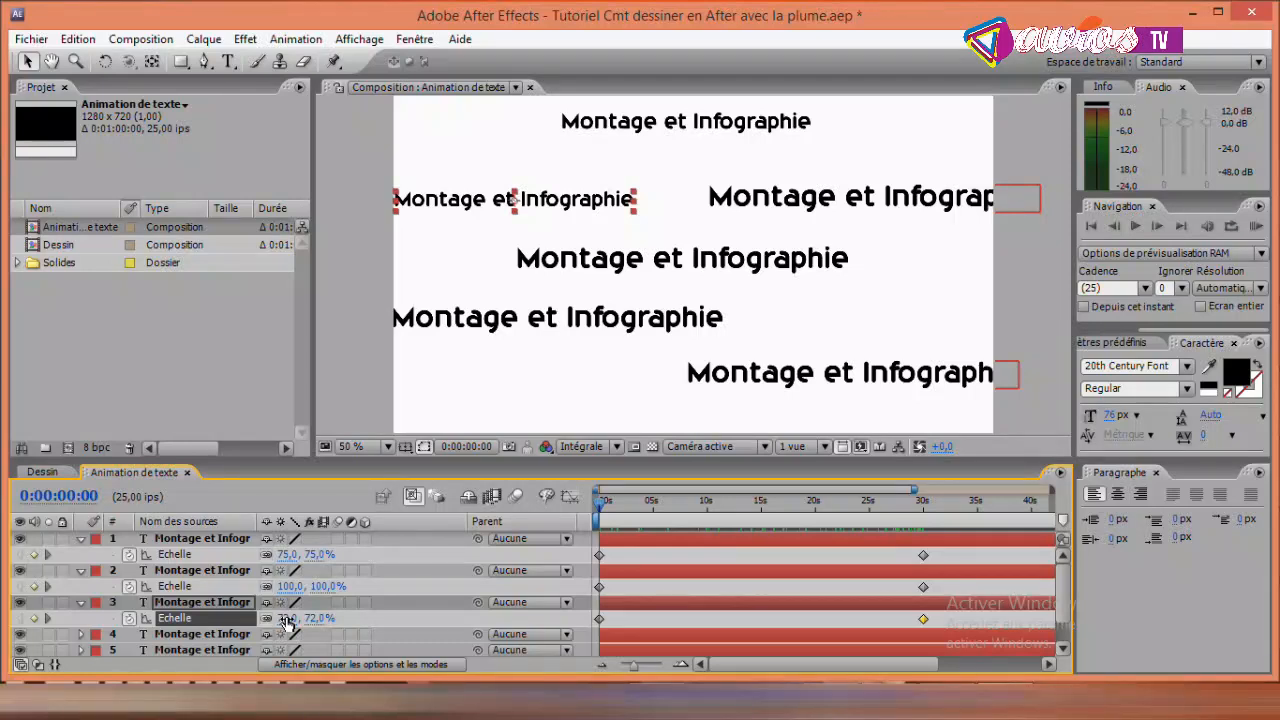
{"action": "left_click_drag", "start_coordinate": [284, 618], "coordinate": [263, 618]}
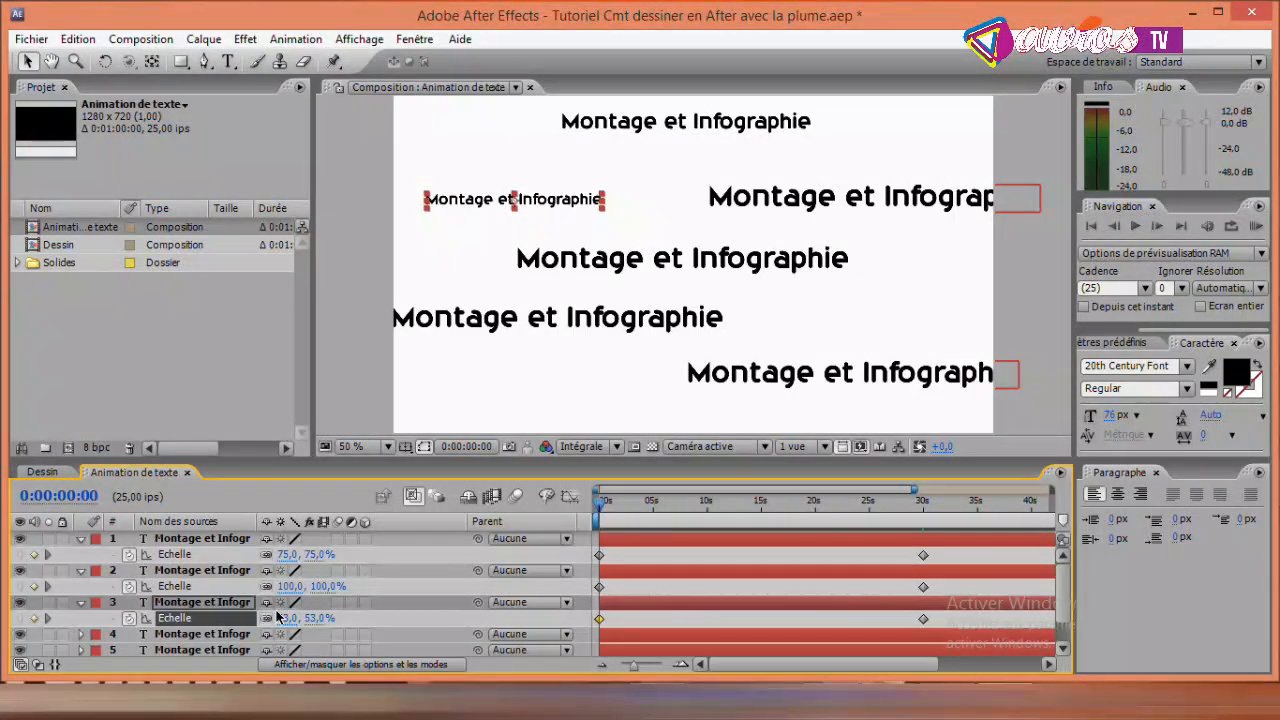
{"action": "left_click_drag", "start_coordinate": [603, 508], "coordinate": [848, 508]}
{"action": "left_click_drag", "start_coordinate": [766, 510], "coordinate": [598, 508]}
{"action": "left_click", "coordinate": [203, 604]}
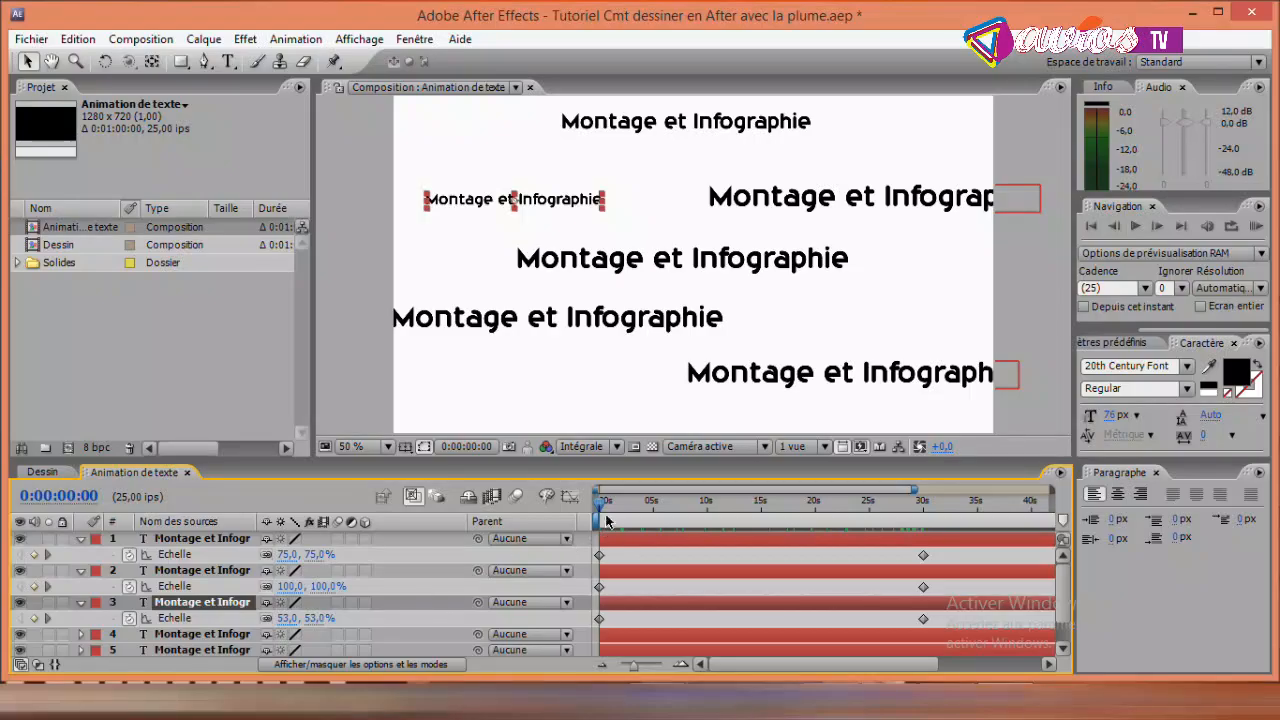
{"action": "left_click_drag", "start_coordinate": [600, 500], "coordinate": [760, 500]}
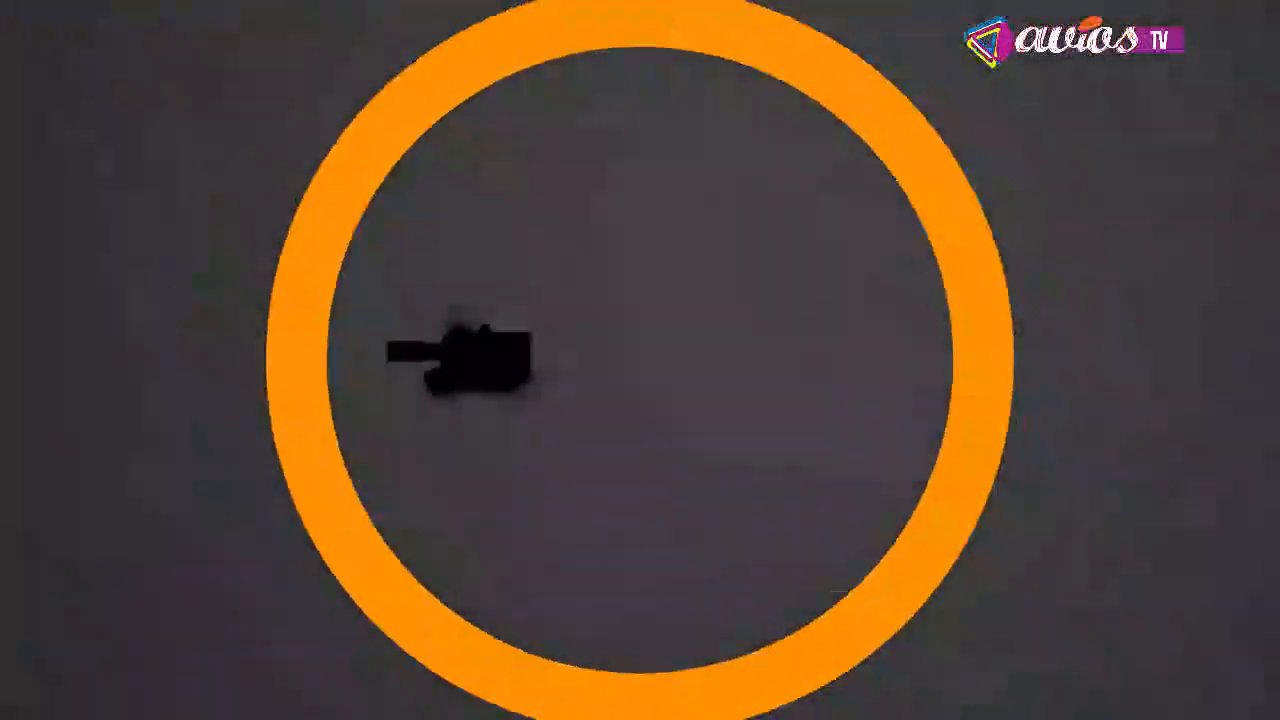